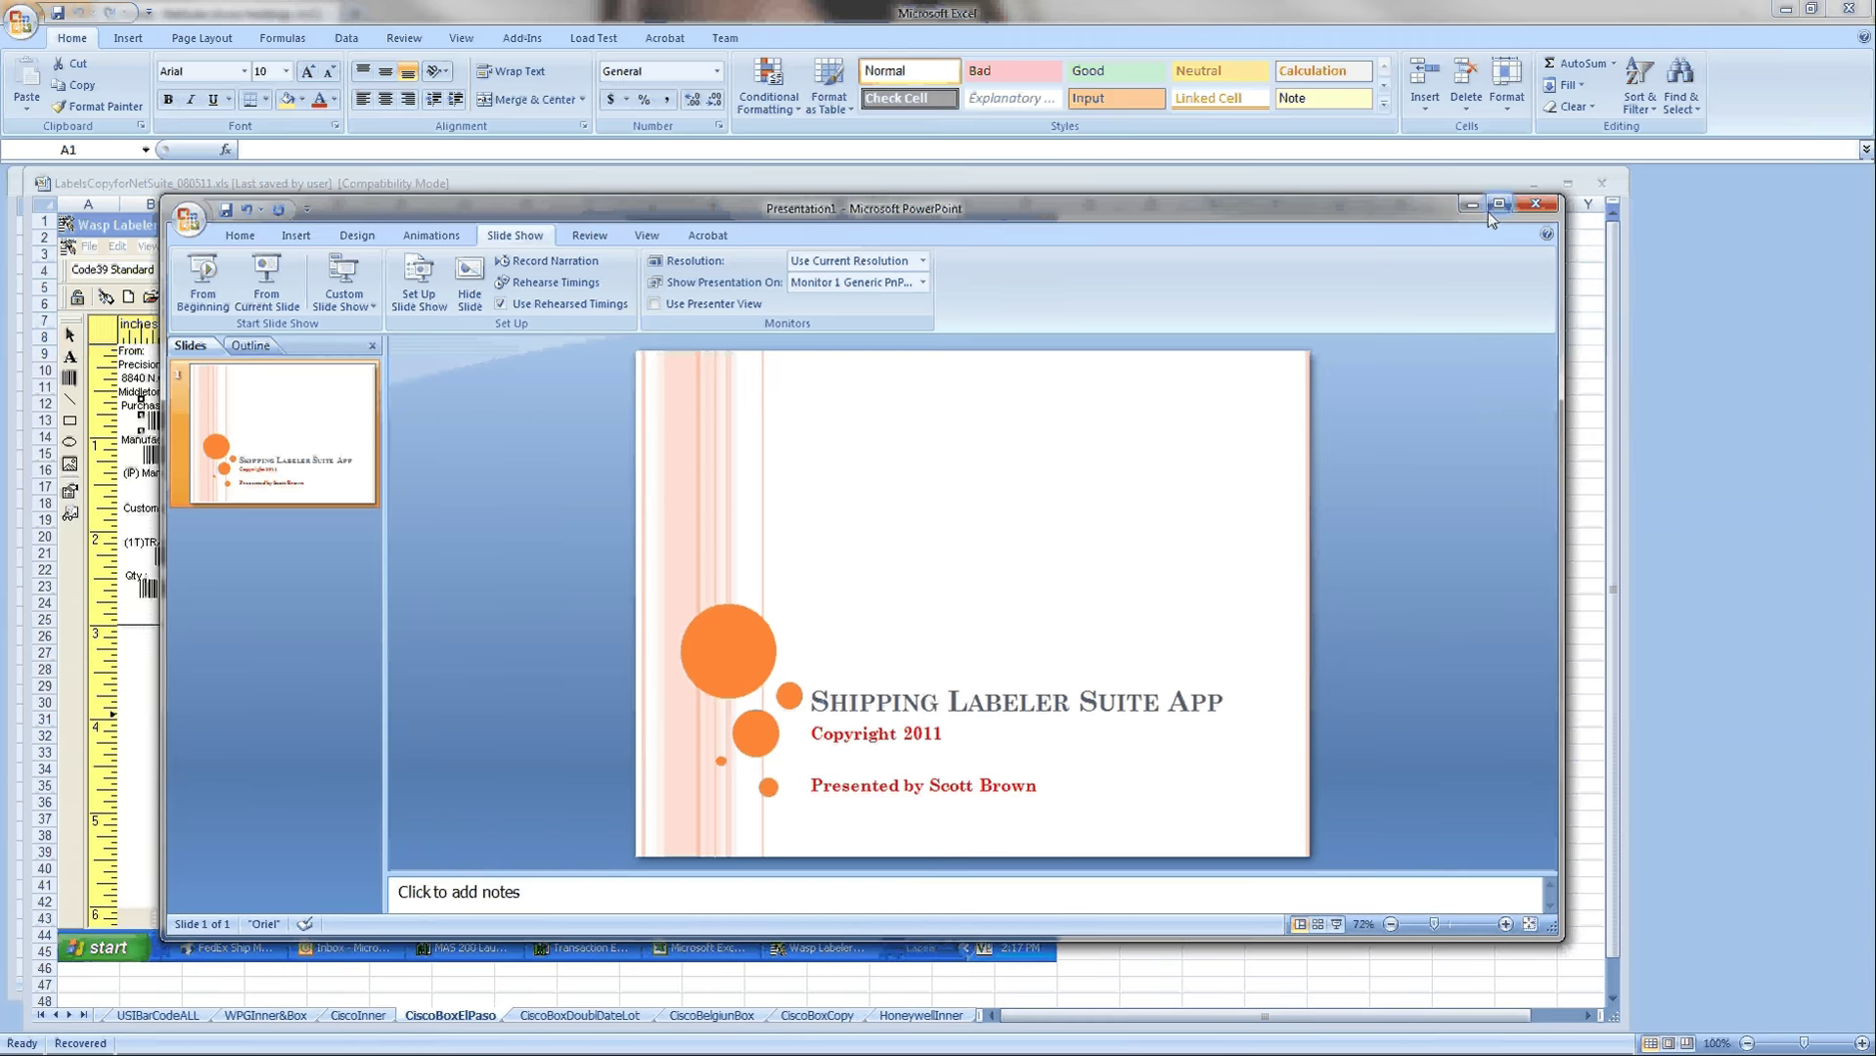
- Minimize PowerPoint and step through the Cisco and HoneywellInner label design sheets in Excel
left_click(1471, 207)
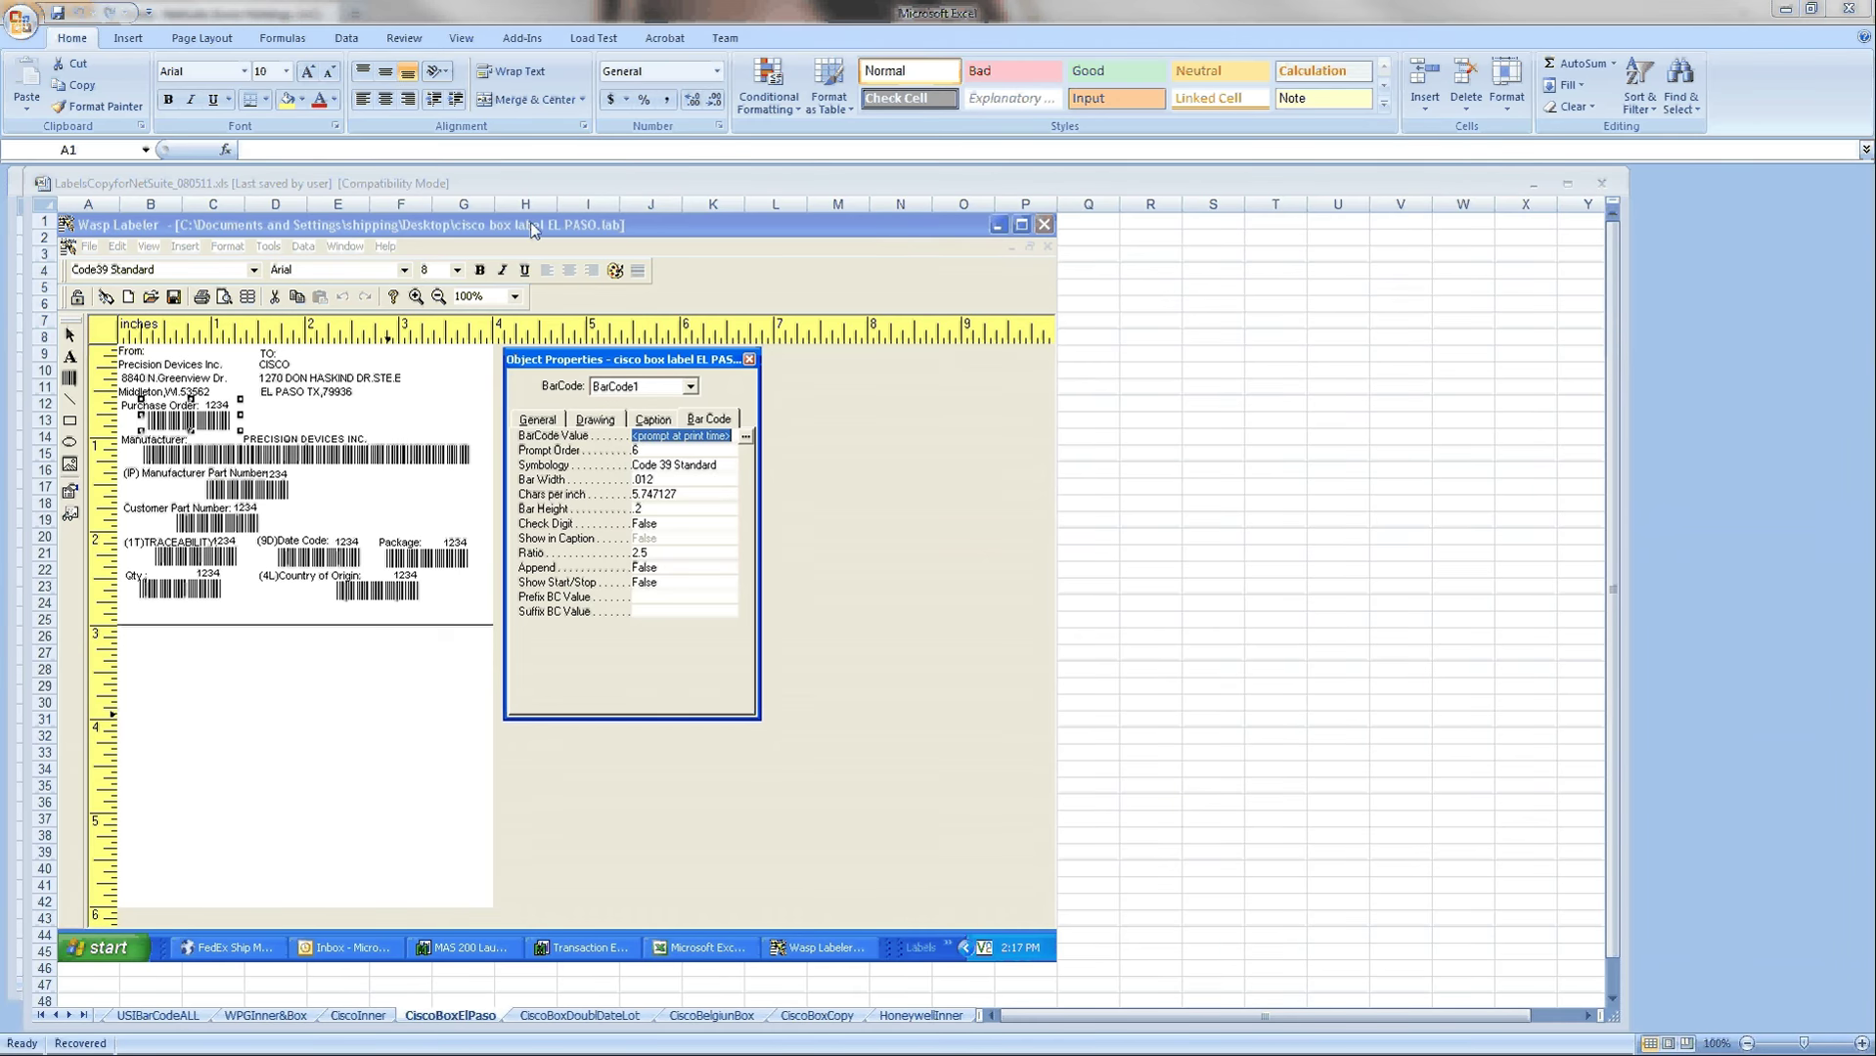
left_click(529, 1018)
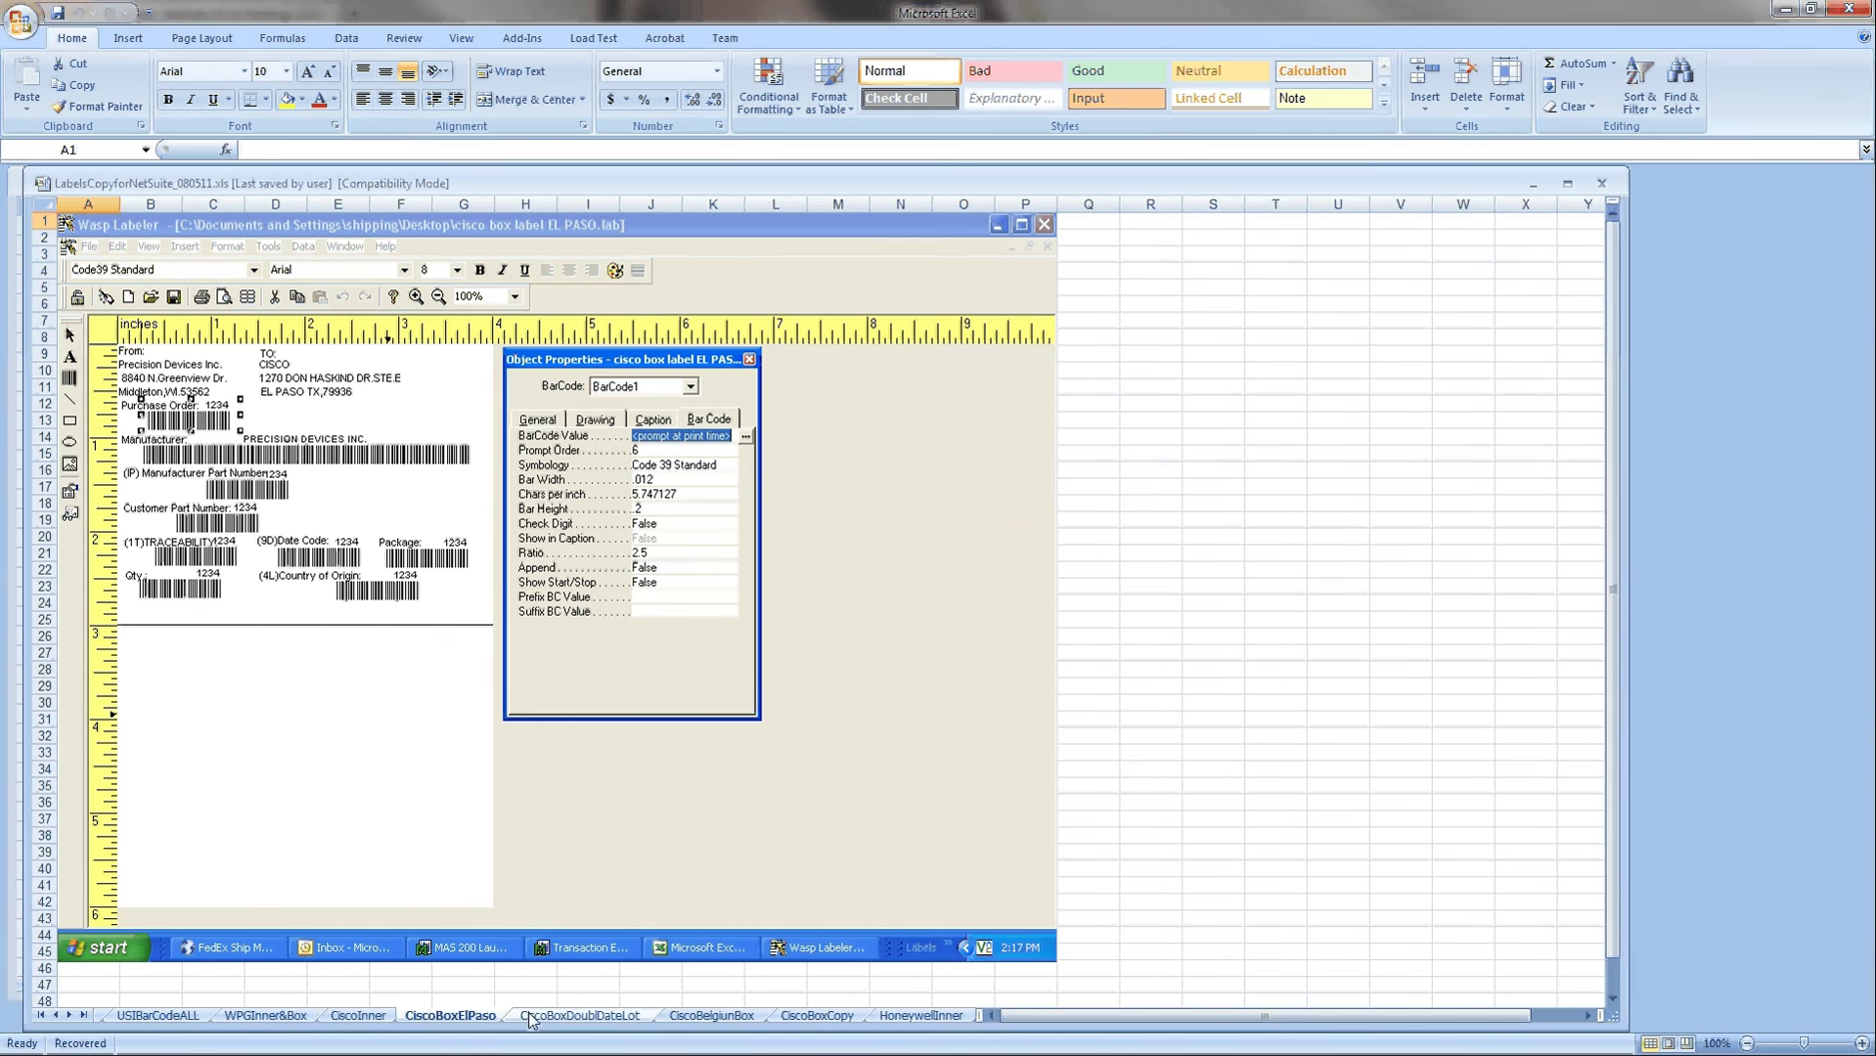
left_click(817, 1017)
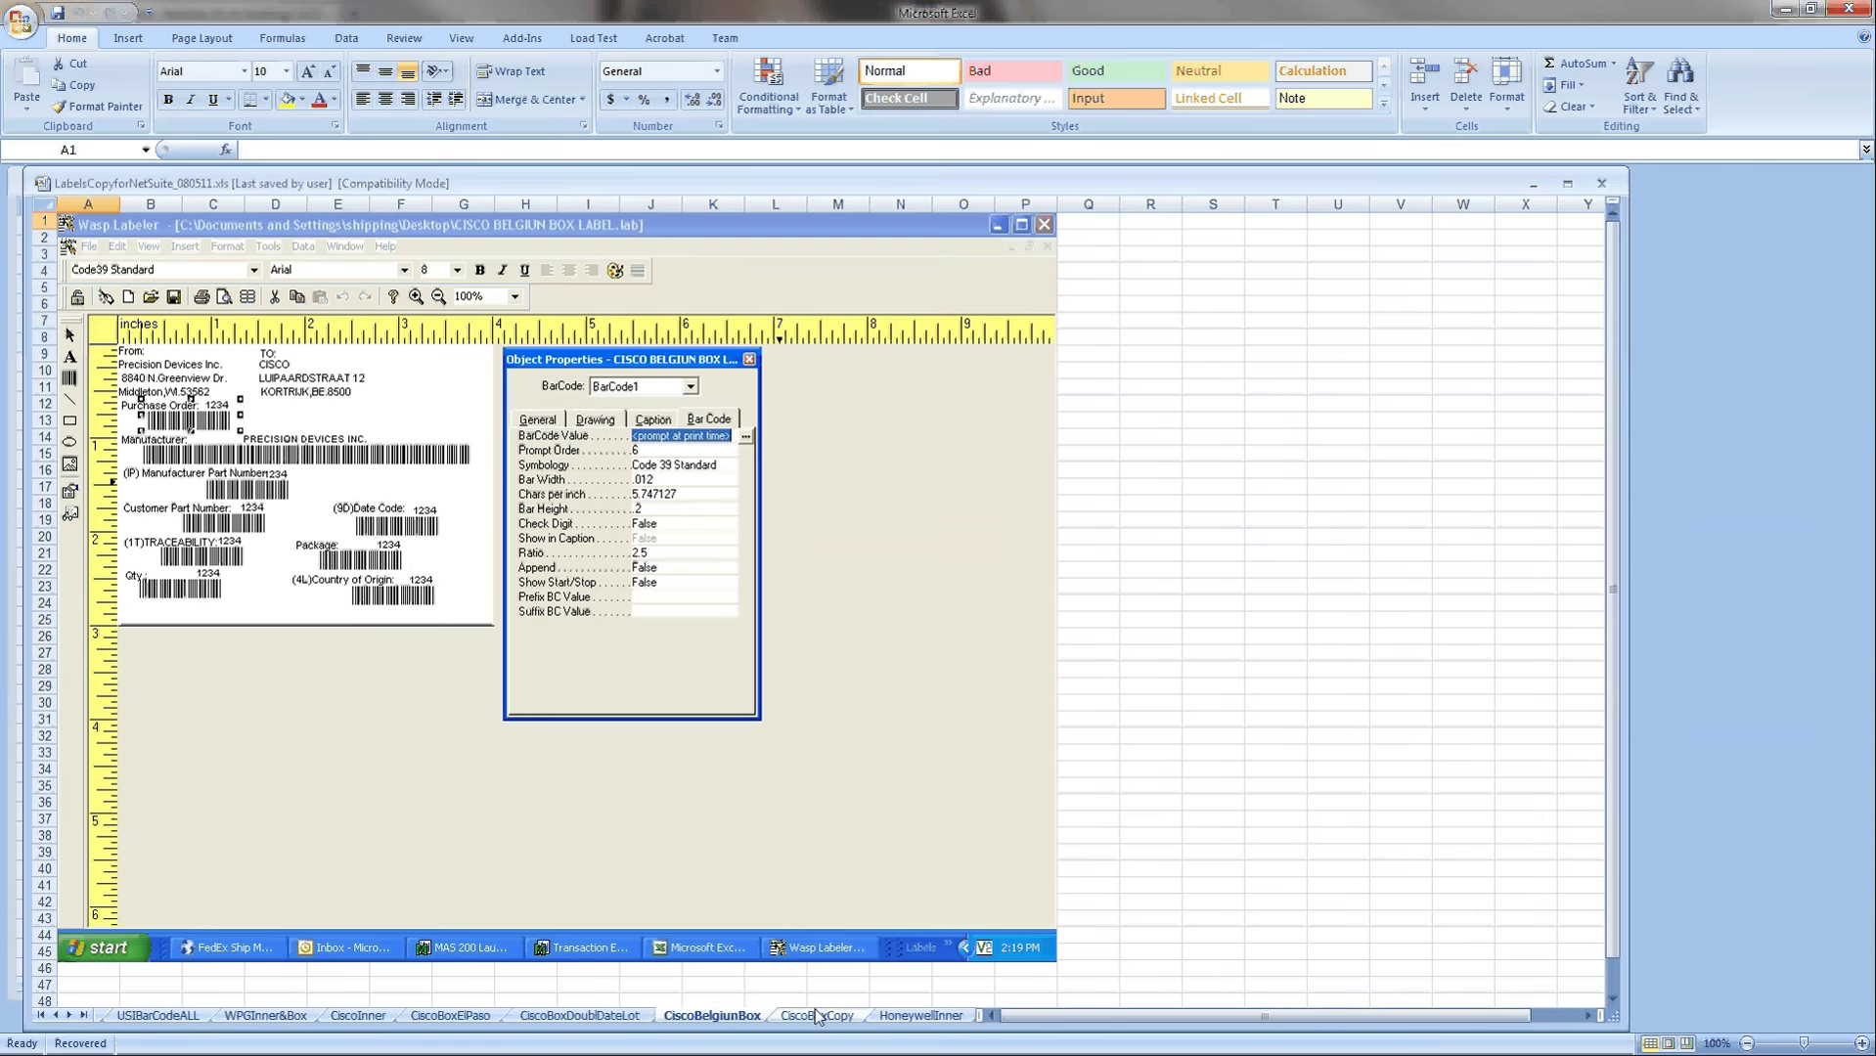
left_click(900, 1017)
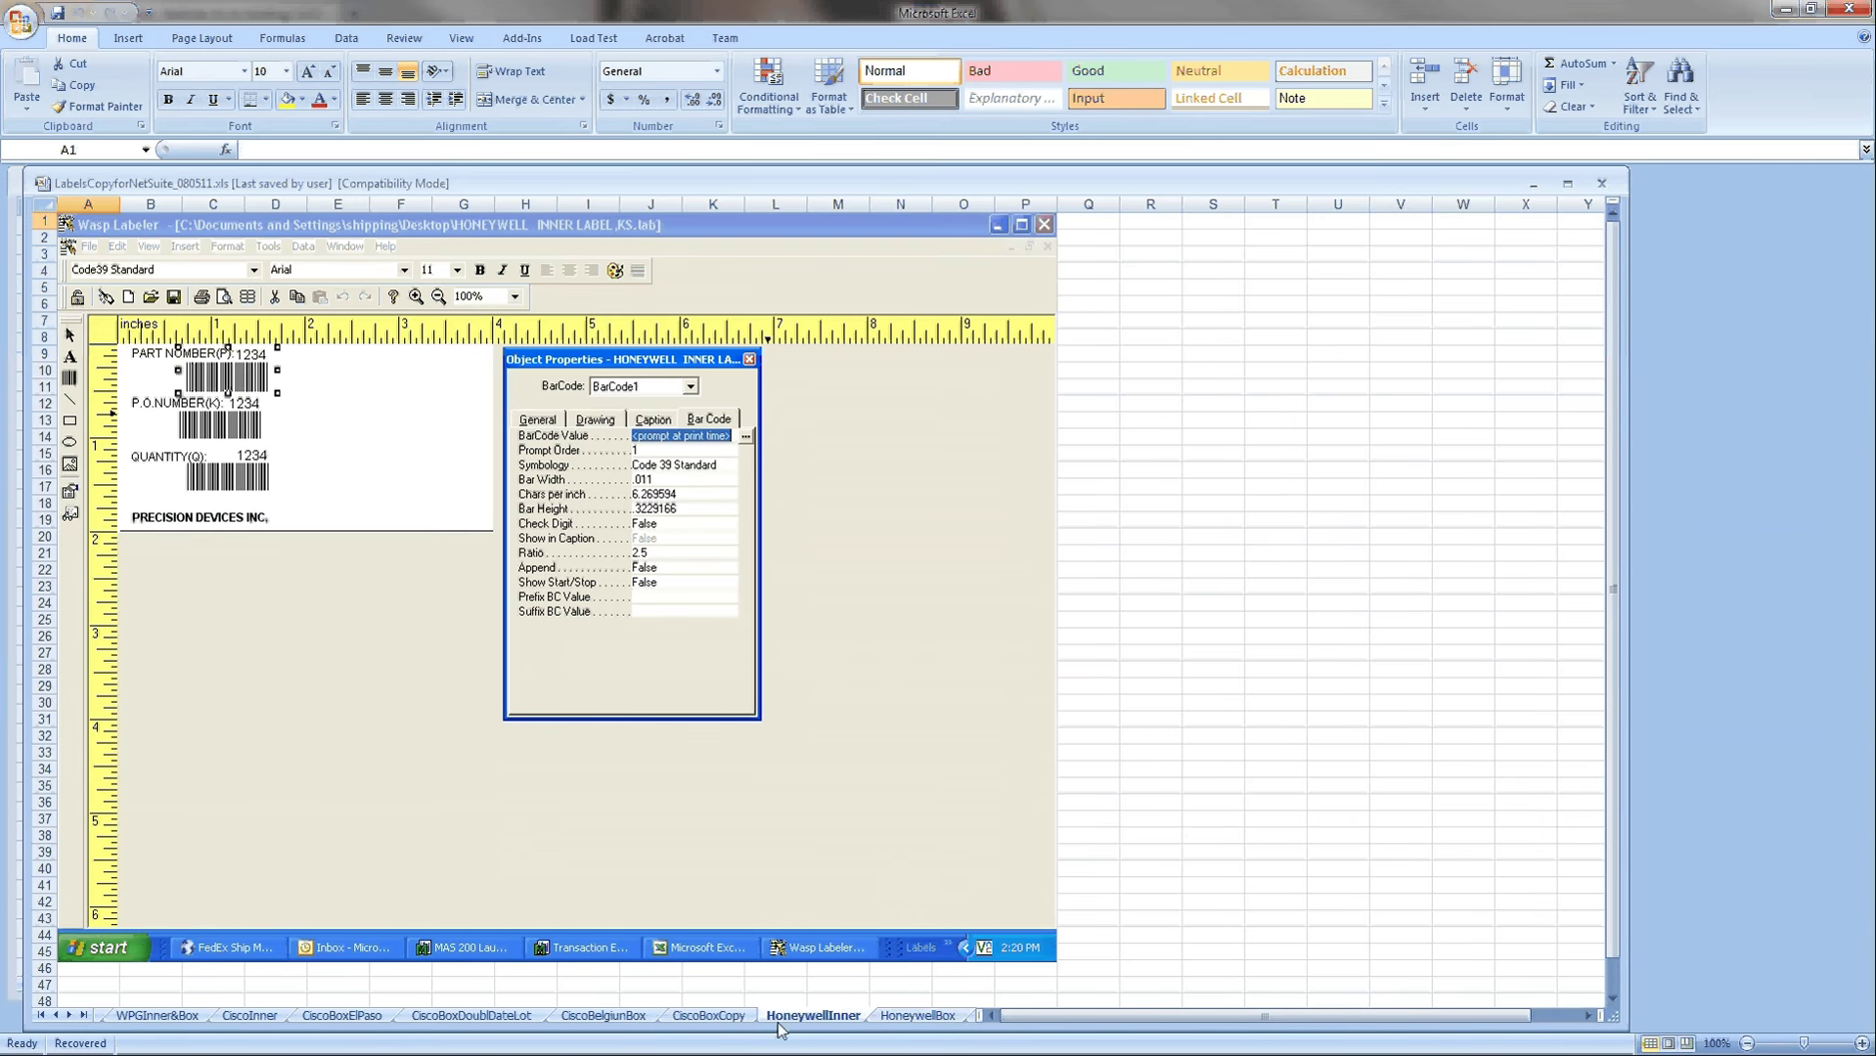
left_click(925, 1017)
left_click(706, 1017)
left_click(603, 1017)
left_click(497, 1018)
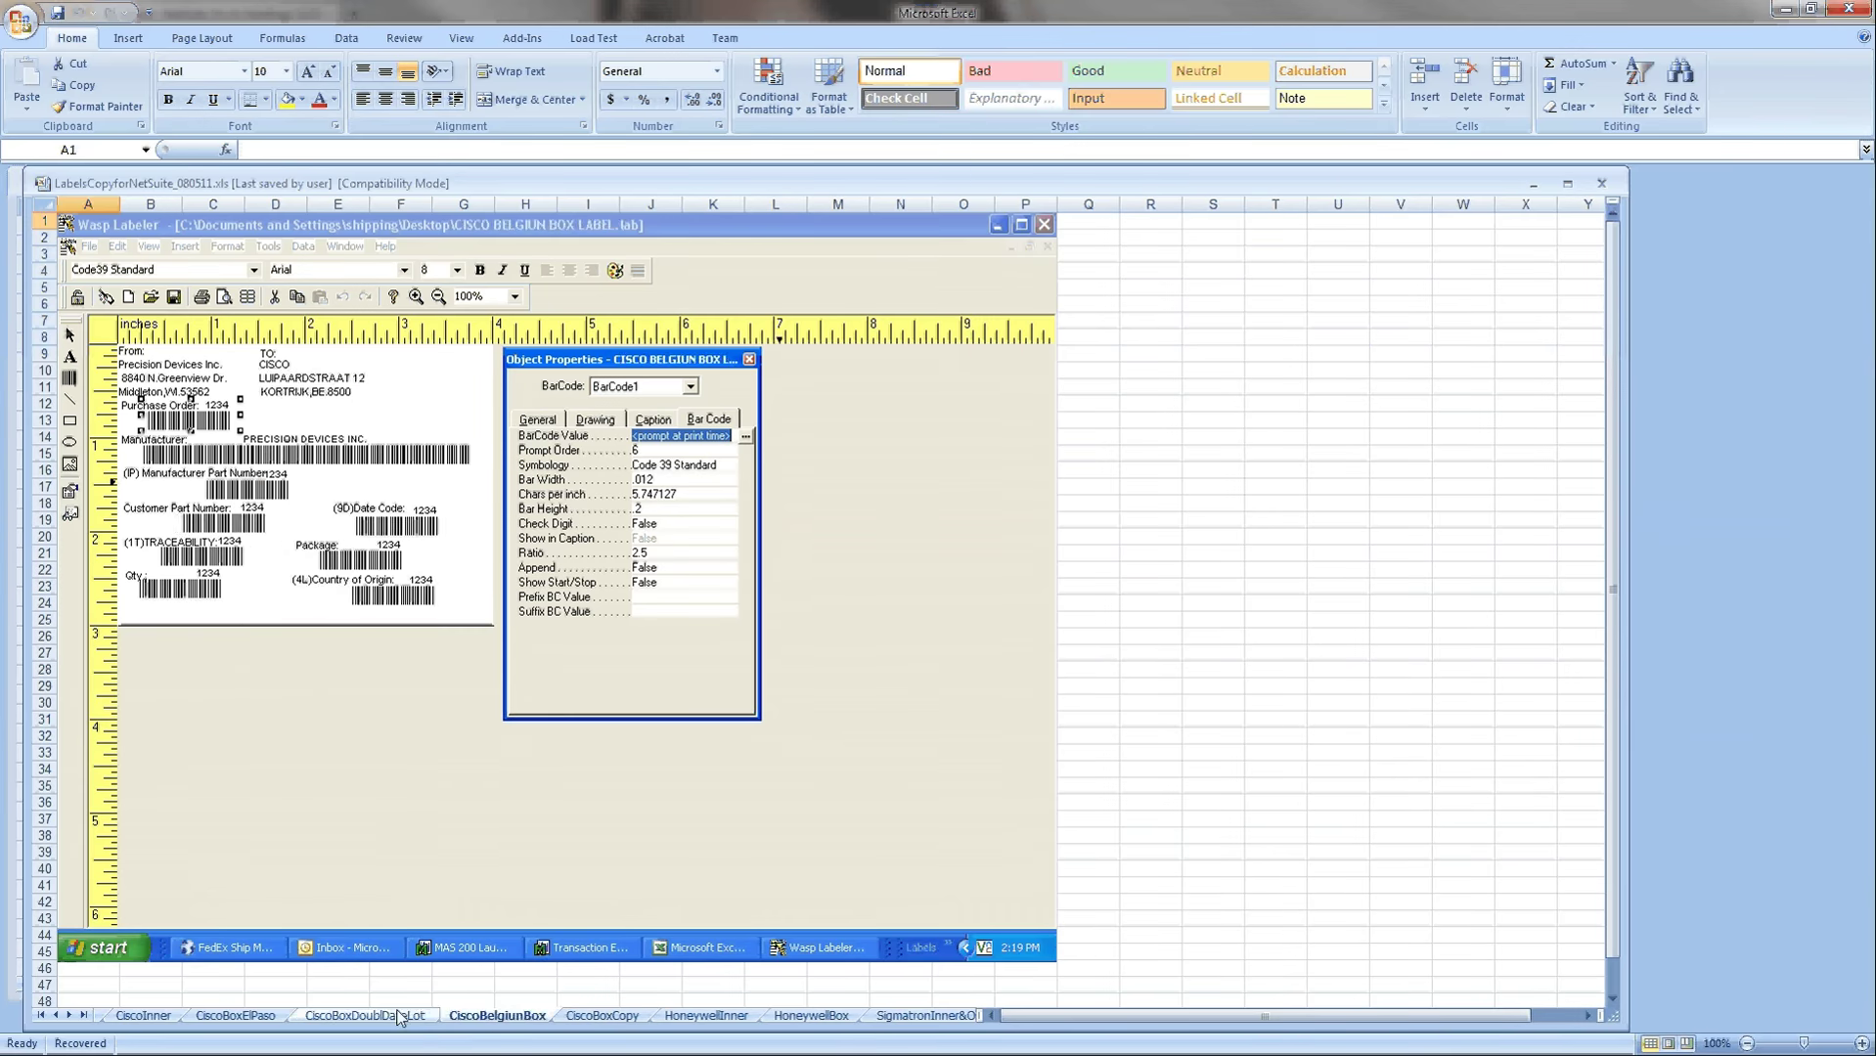
- Return to the Cisco El Paso box label, then view the other Cisco designs, including Cisco Belgium
left_click(364, 1017)
left_click(234, 1018)
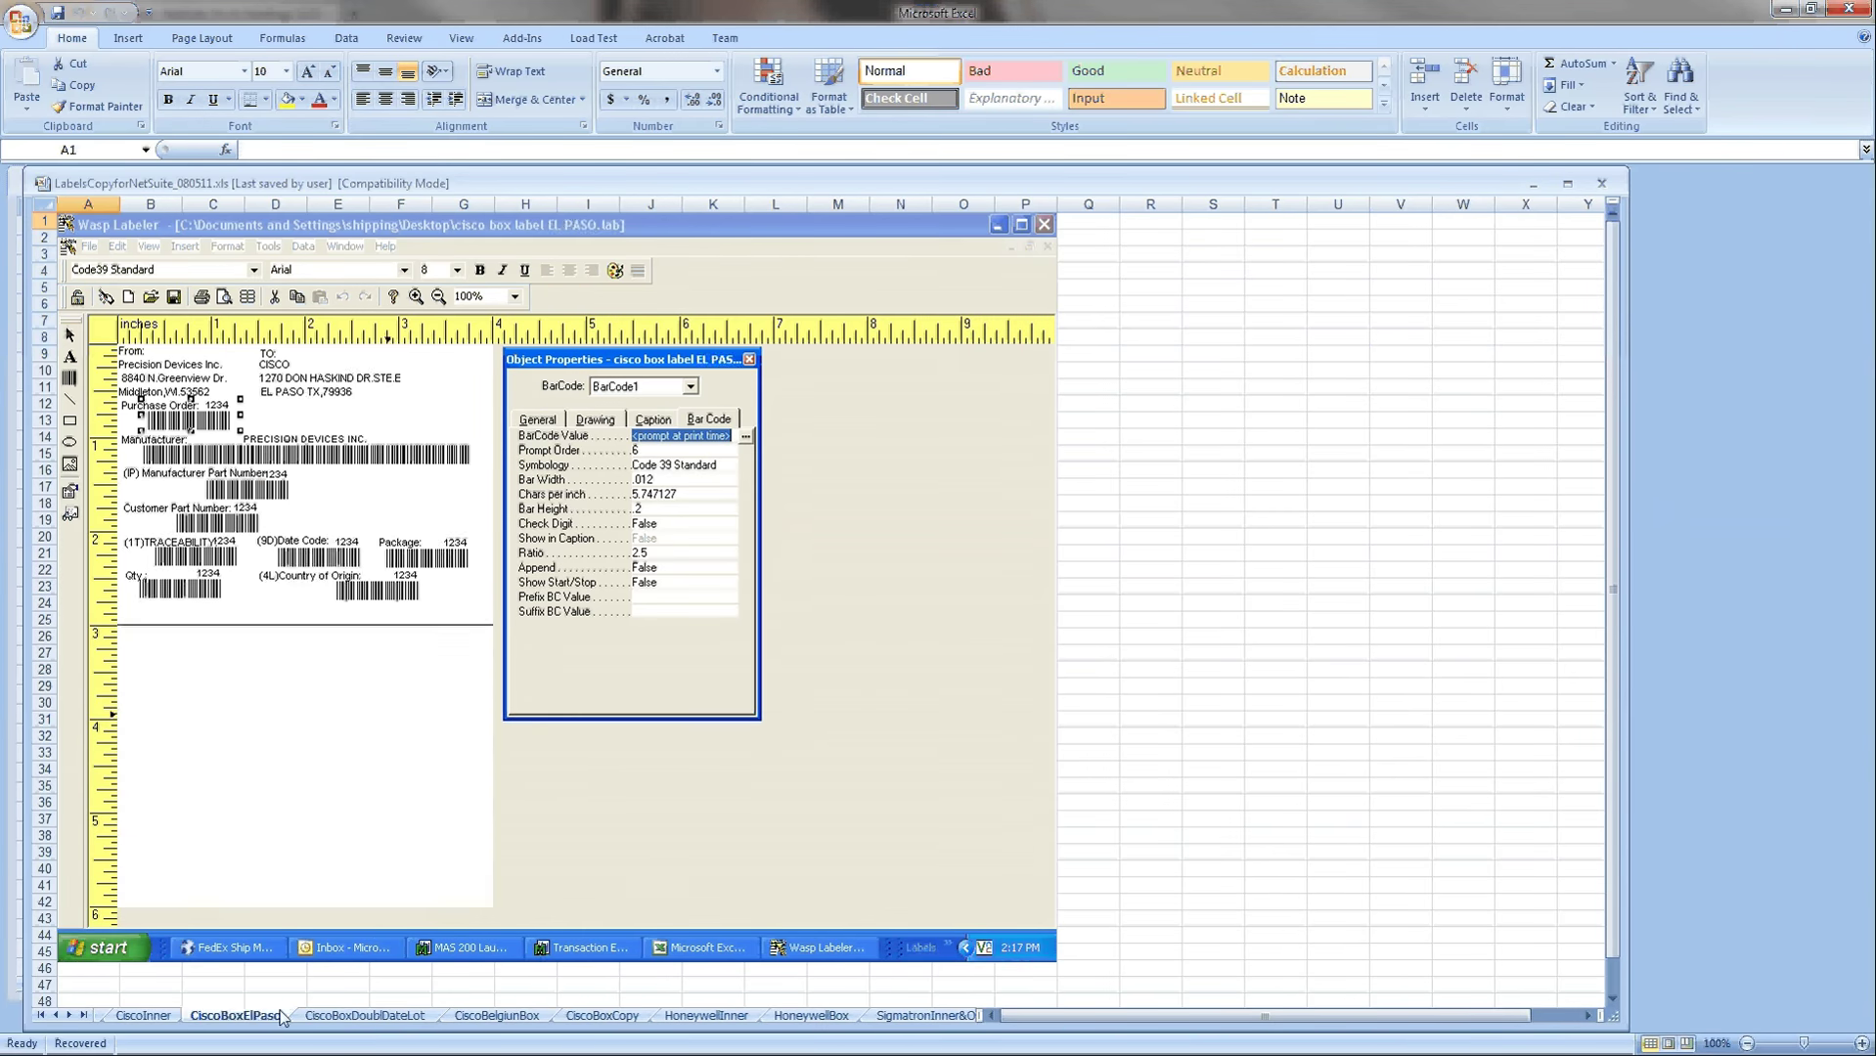
left_click(140, 1018)
left_click(396, 1017)
left_click(499, 1017)
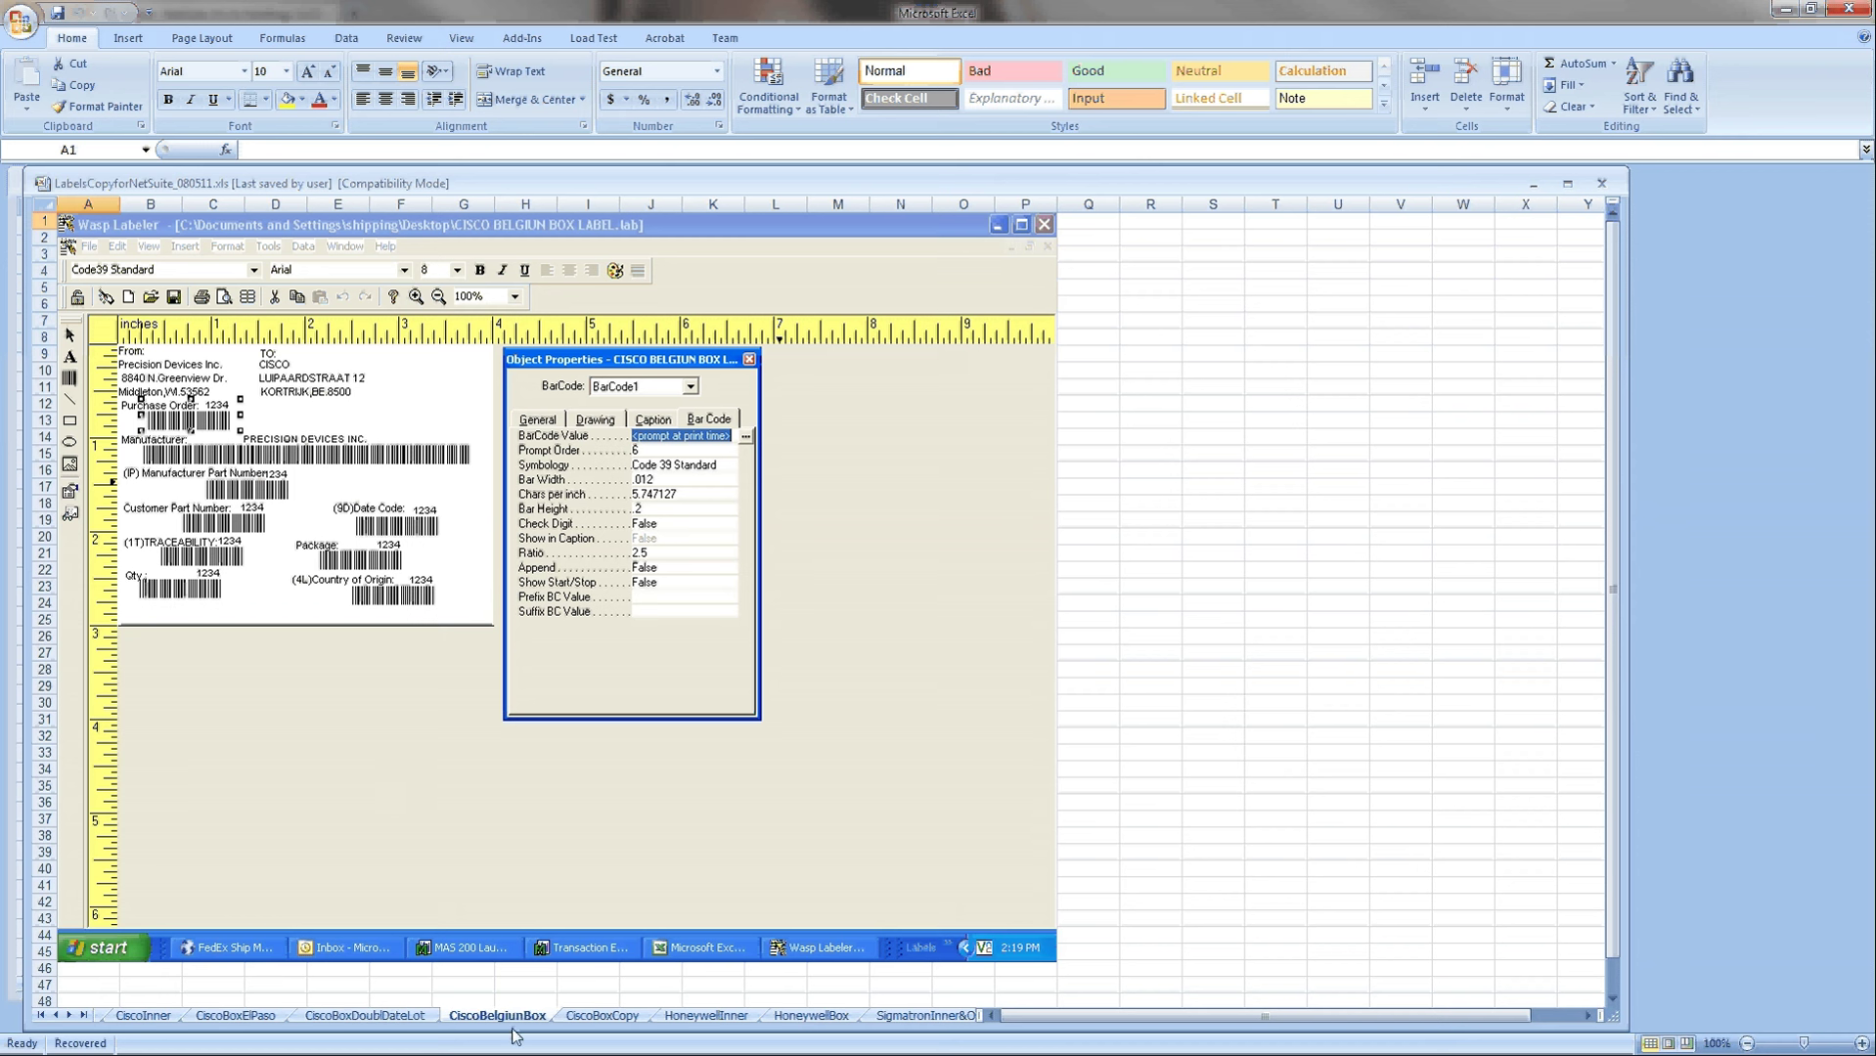
- View the CiscoBoxCopy label, go back to Cisco El Paso, and minimize Excel
left_click(607, 1016)
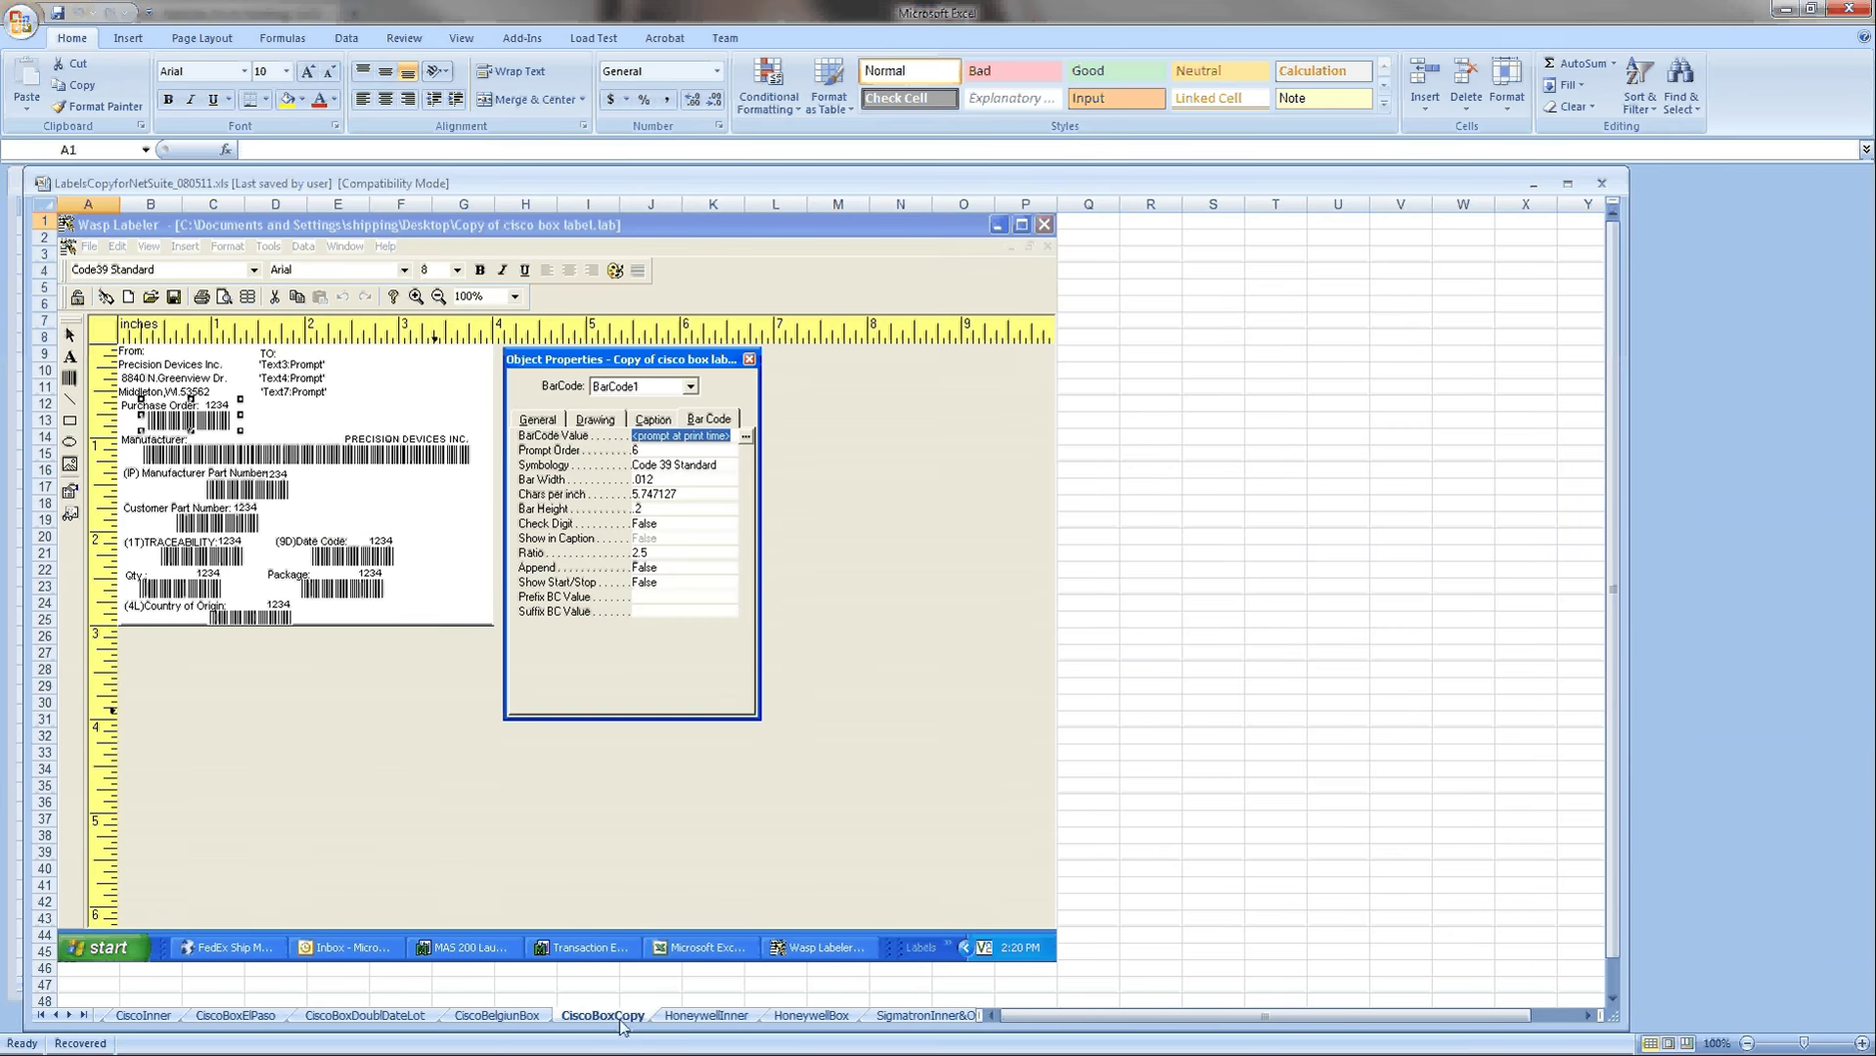
left_click(497, 1016)
left_click(365, 1016)
left_click(233, 1017)
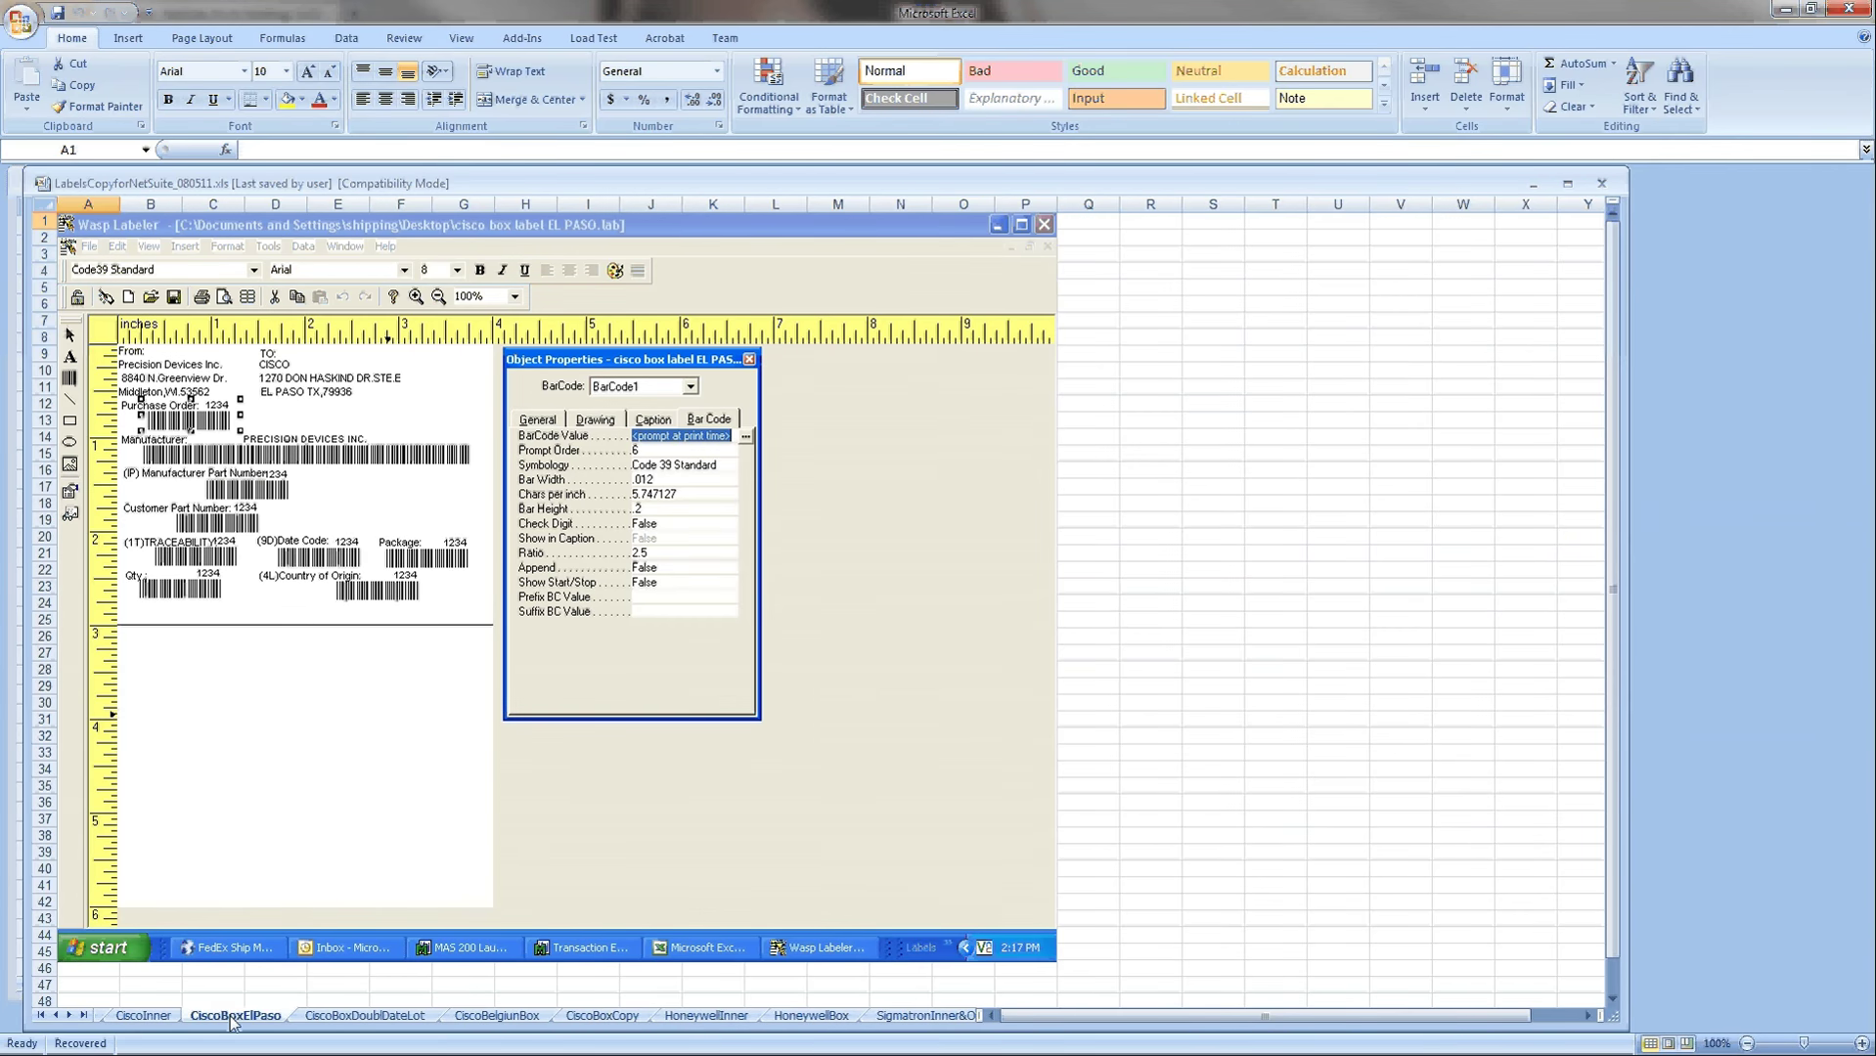
left_click(1786, 8)
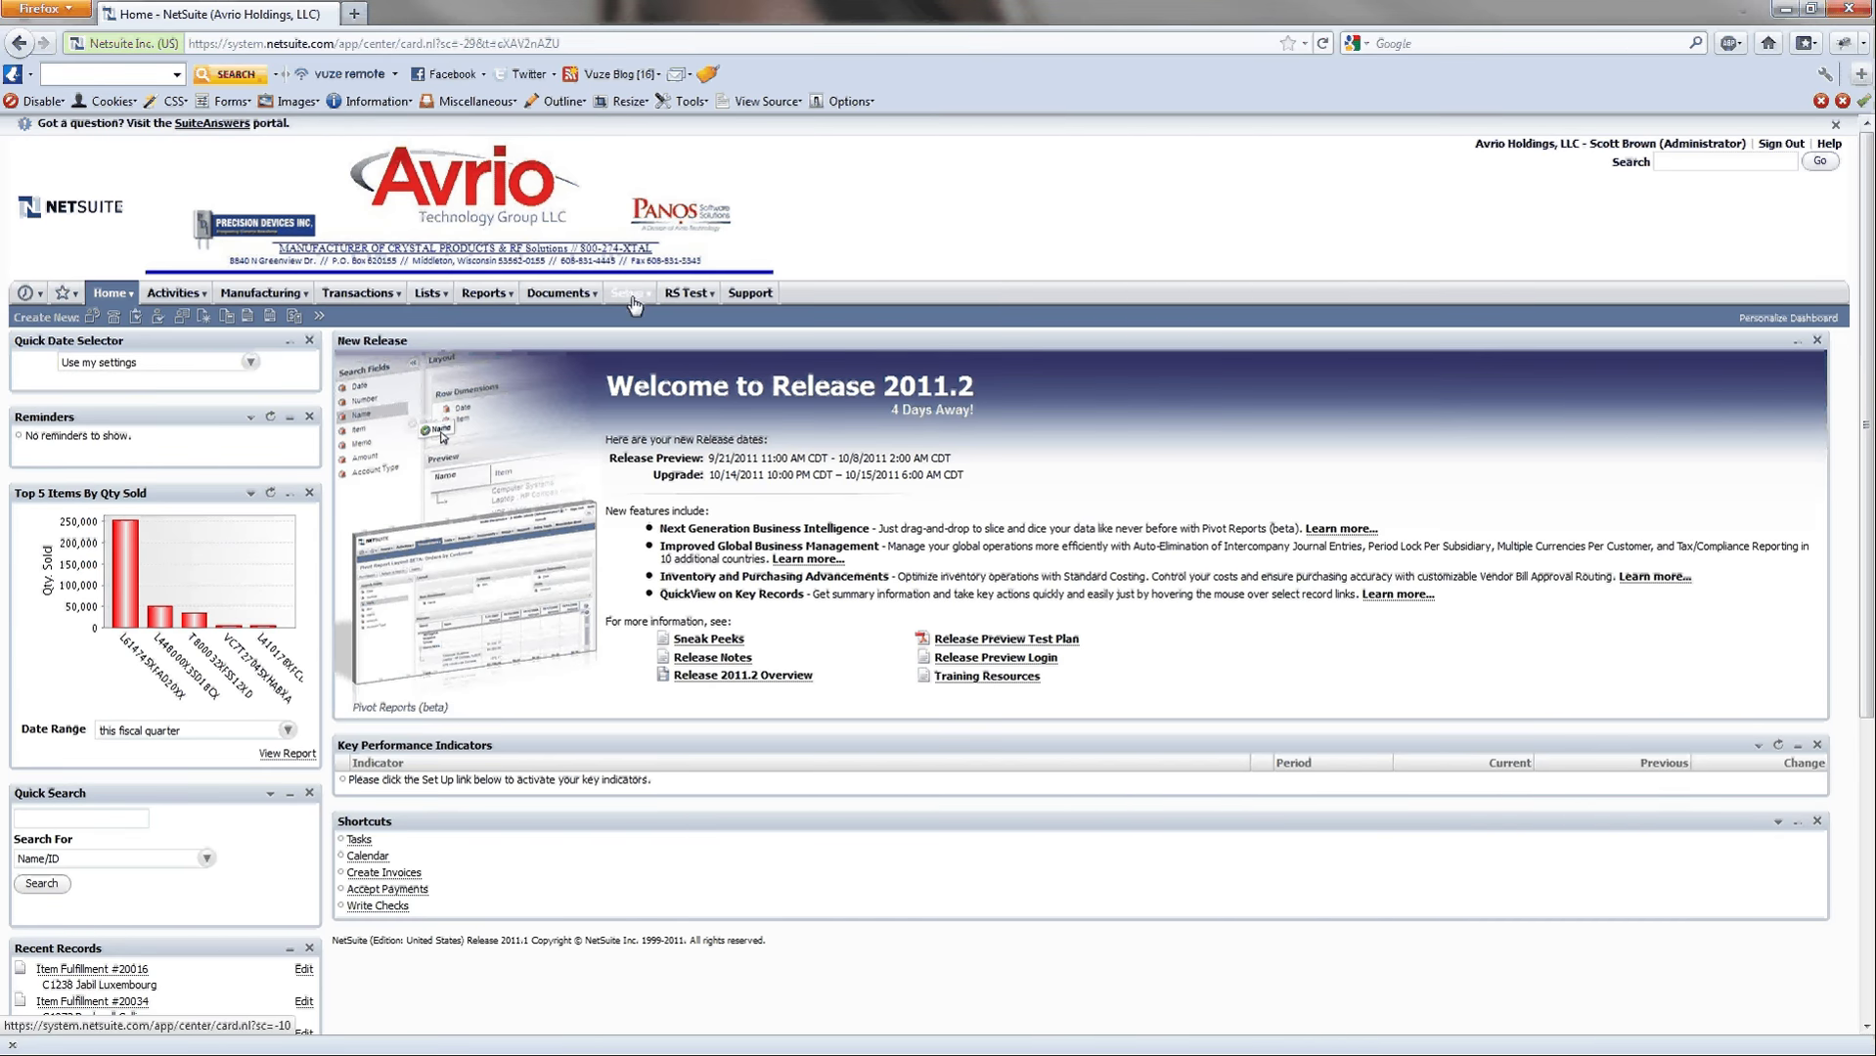
- List custom record types from Po Receipt Scrap onward and open Shipping Label Utility
mouse_move(634, 305)
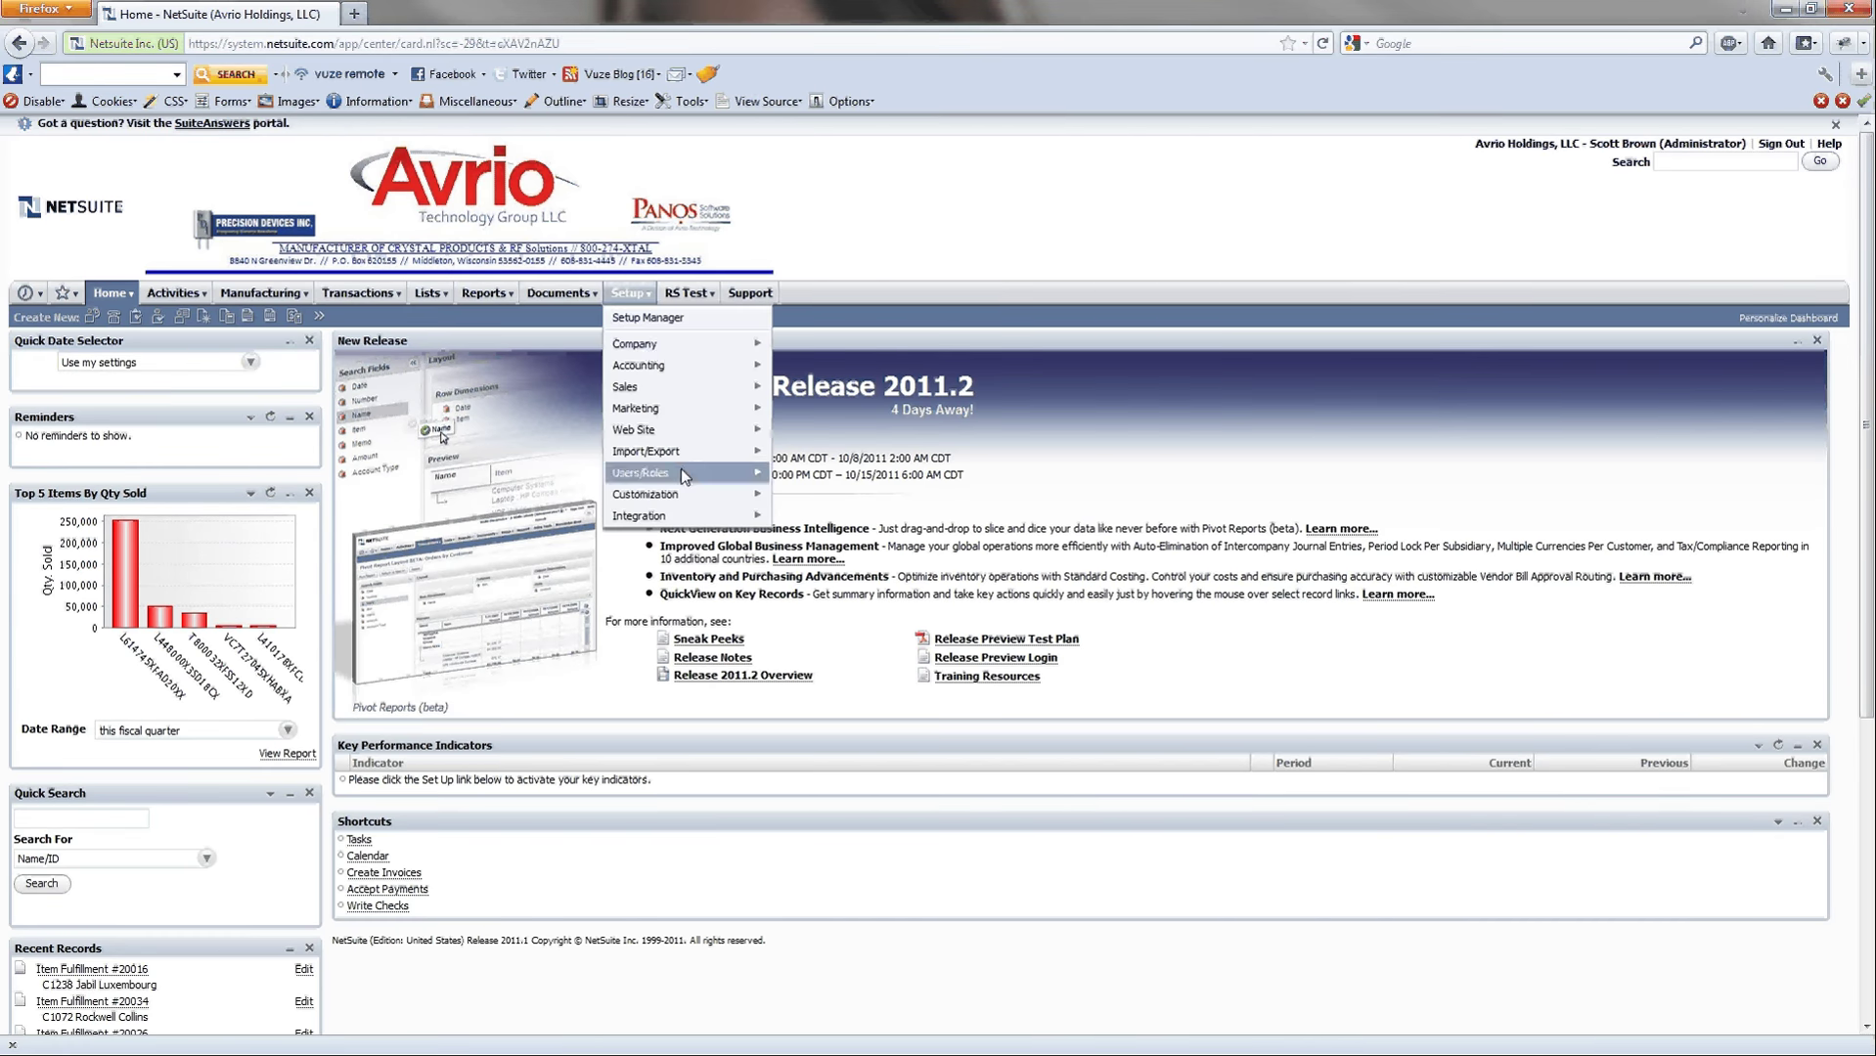
mouse_move(685, 494)
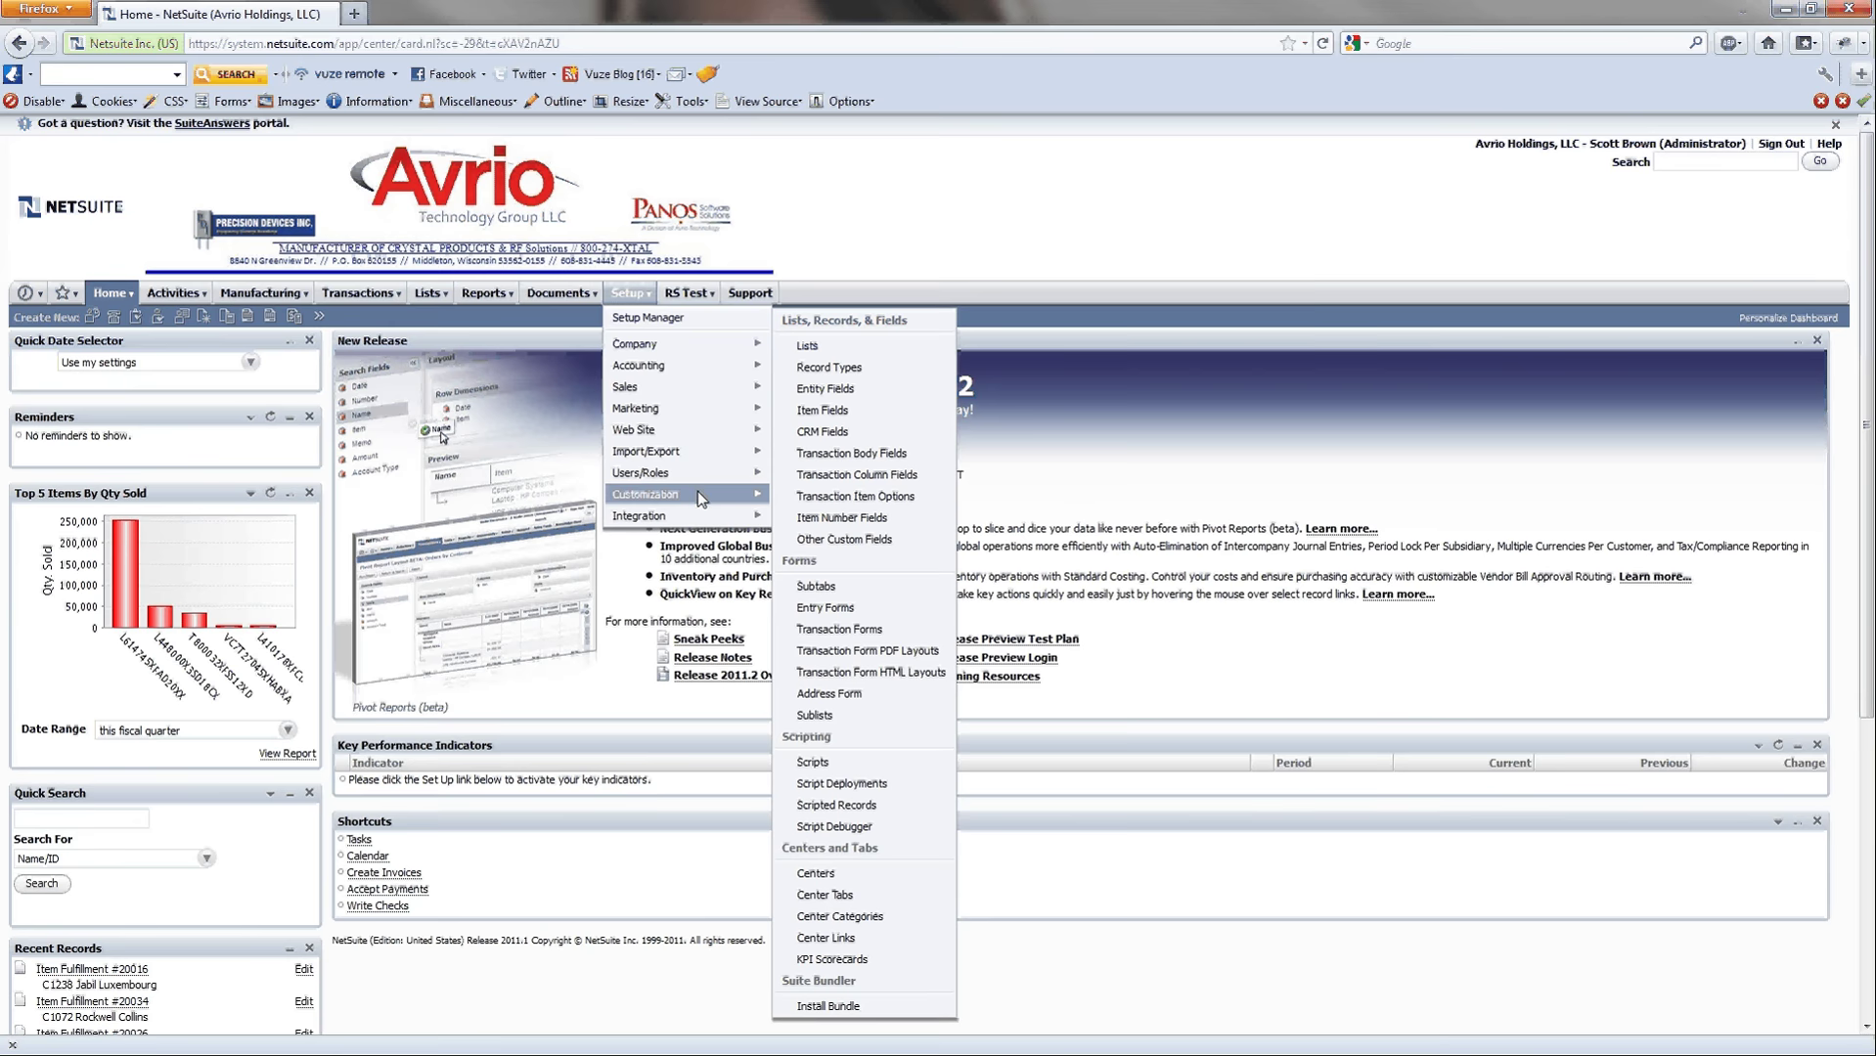
mouse_move(839, 370)
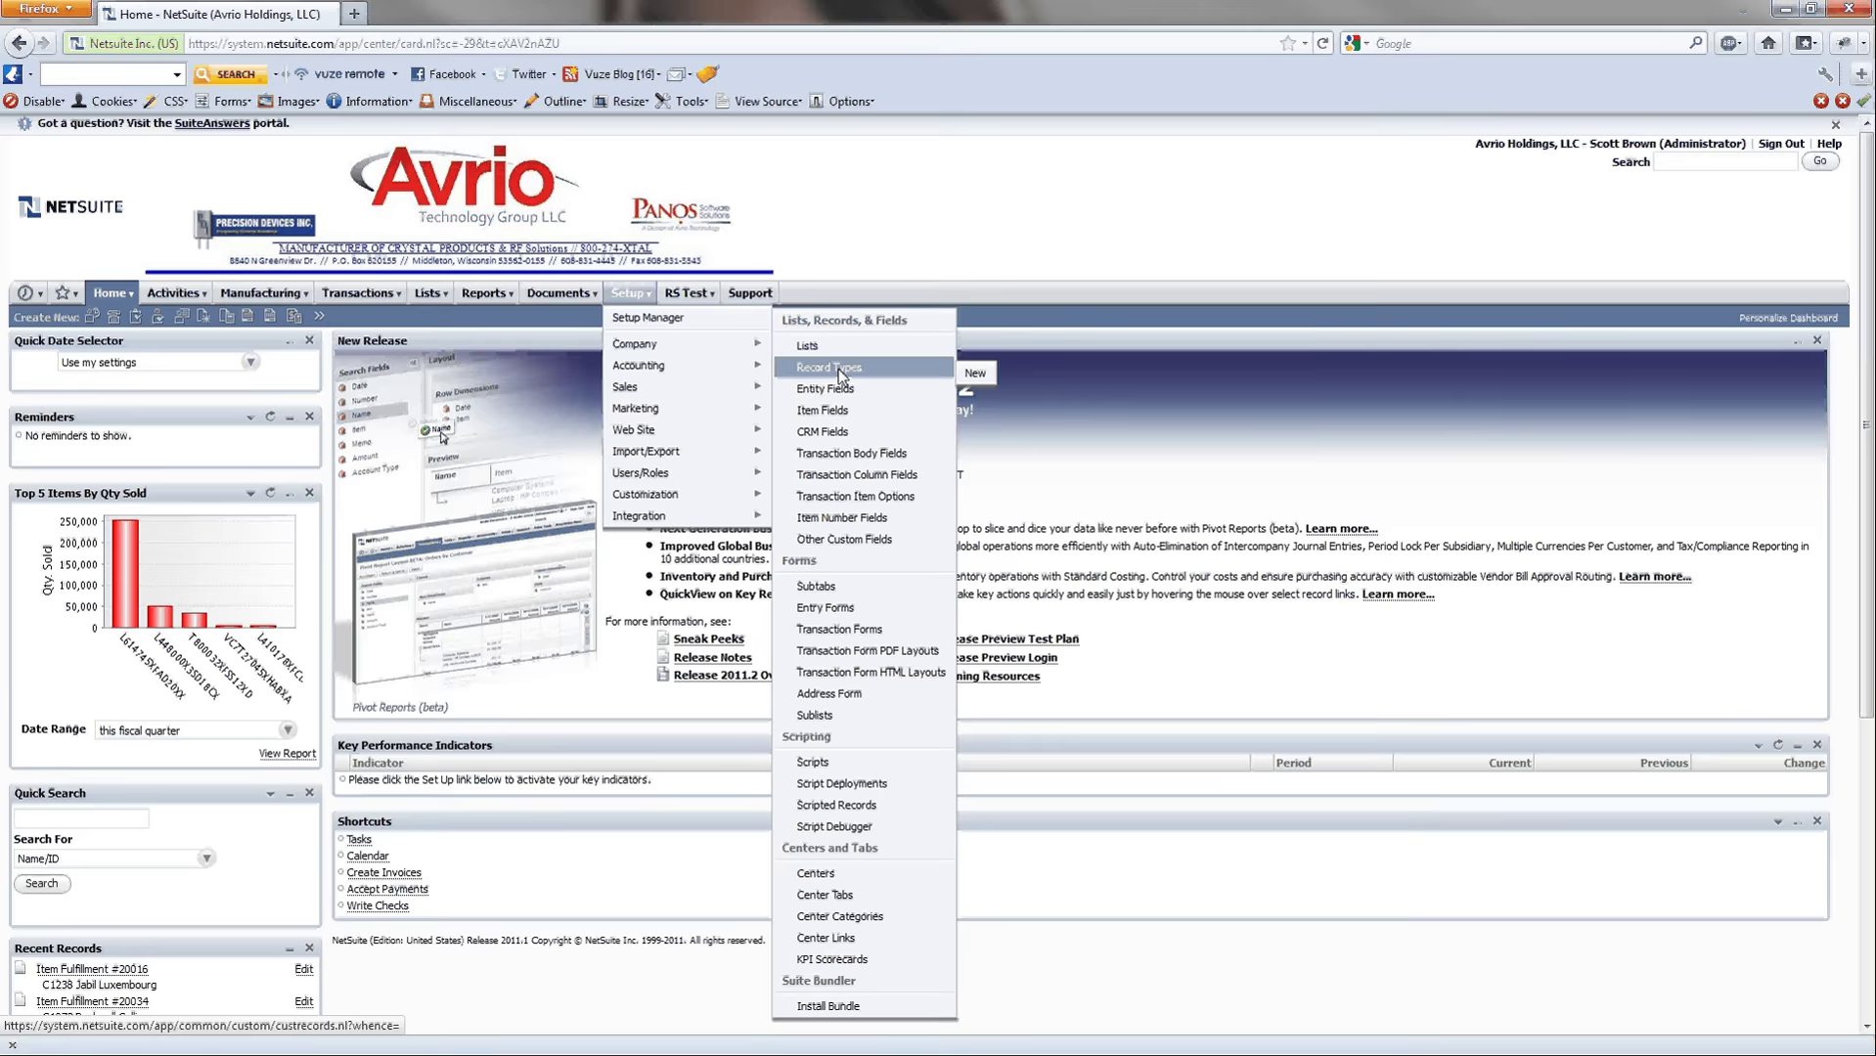
left_click(838, 370)
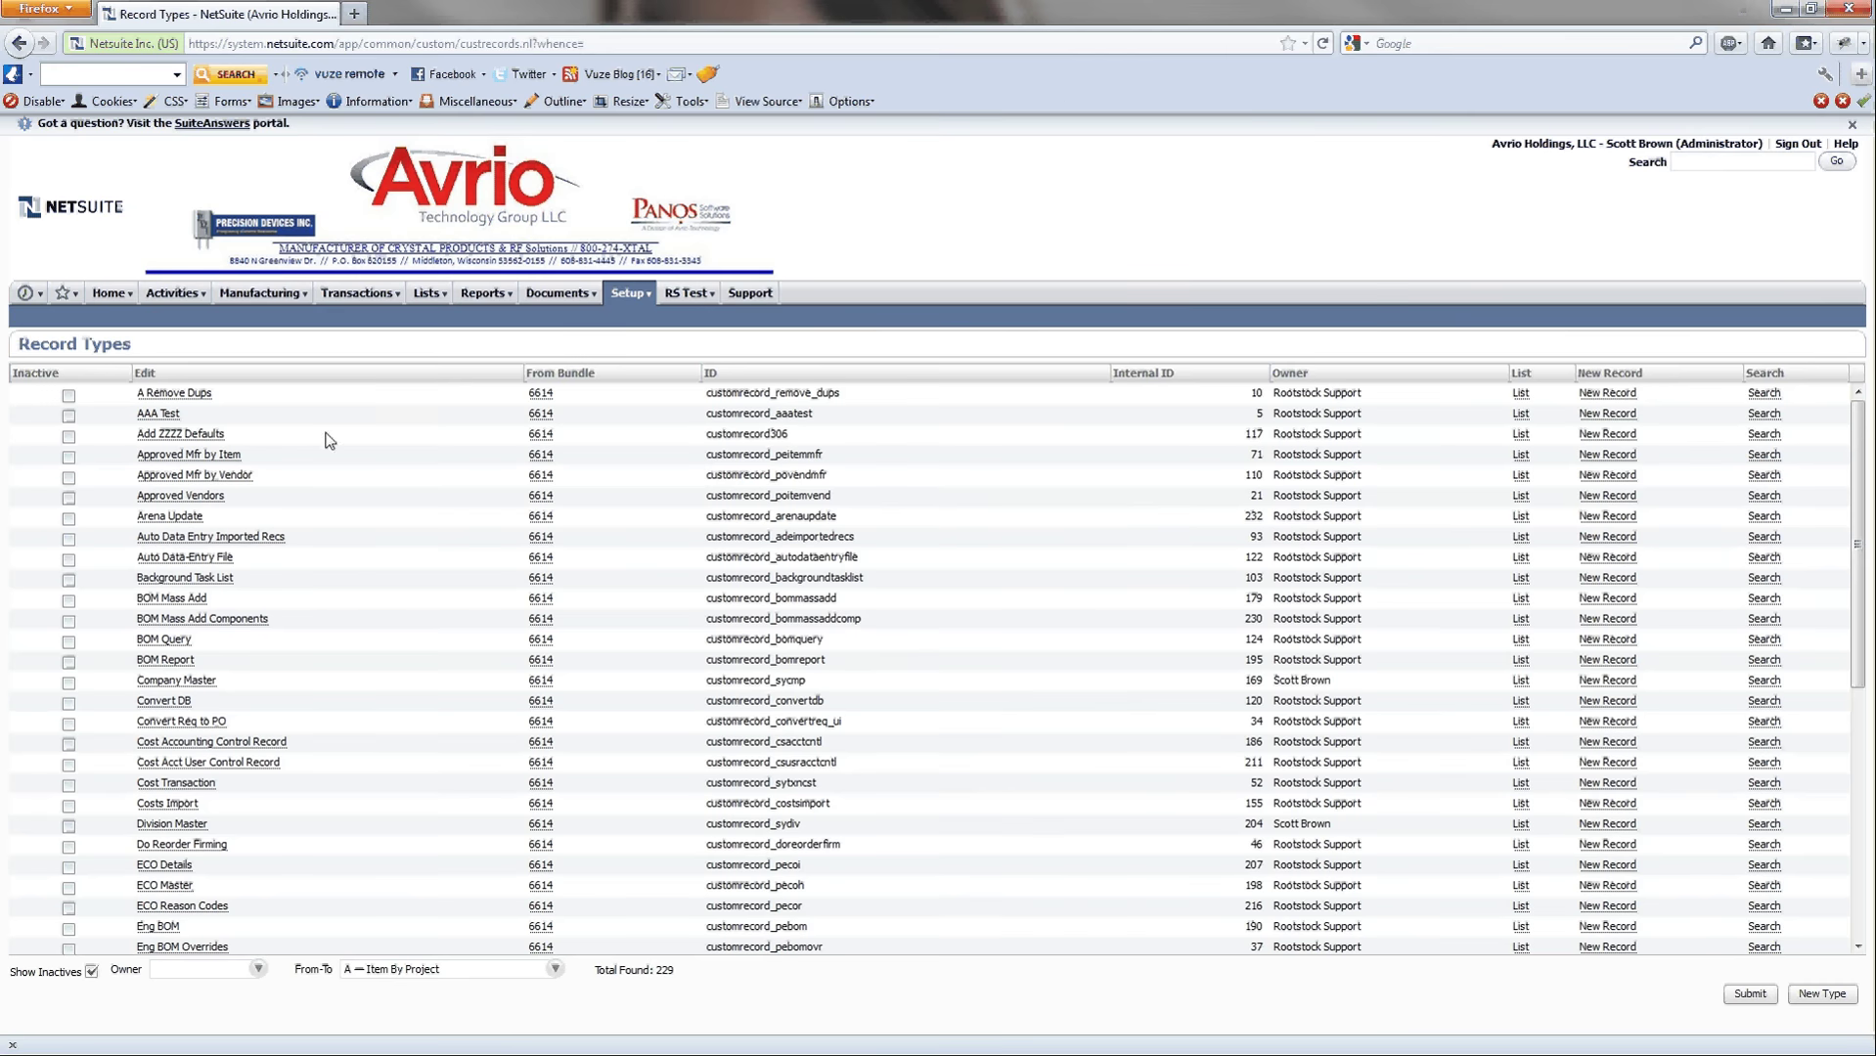
left_click(528, 971)
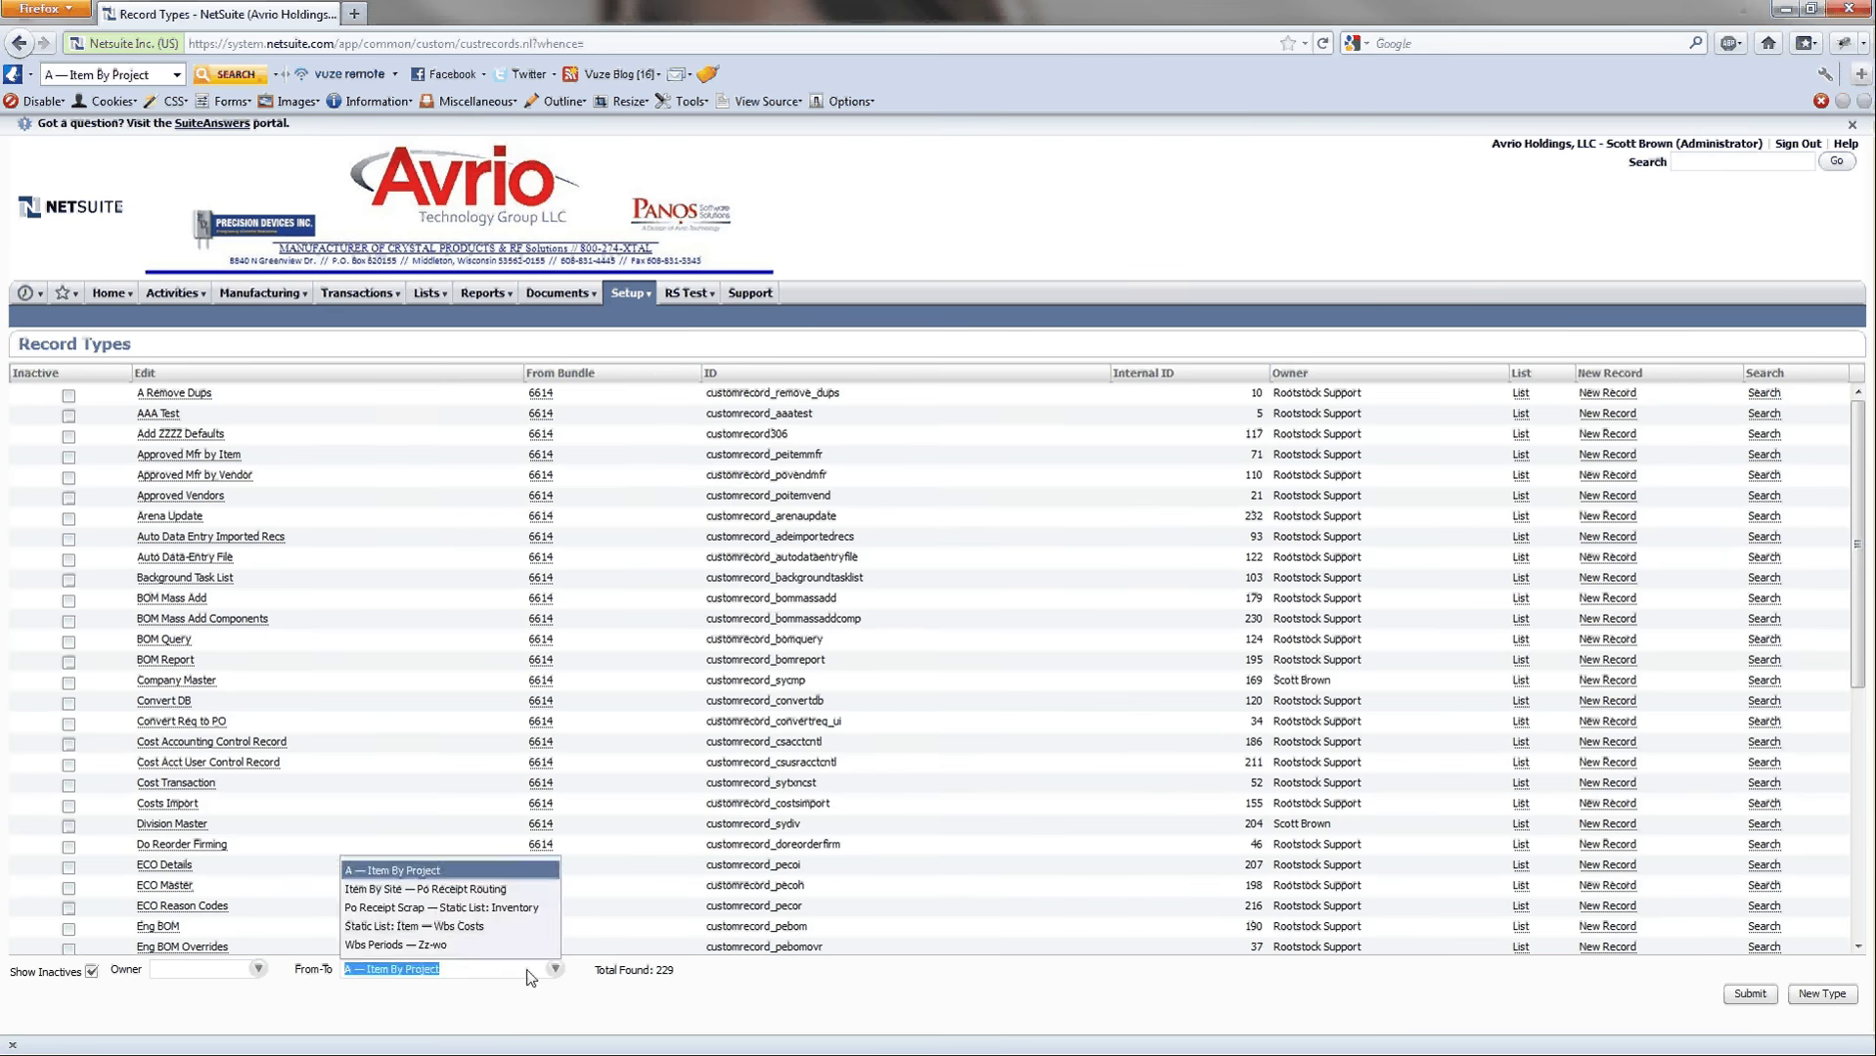
left_click(461, 910)
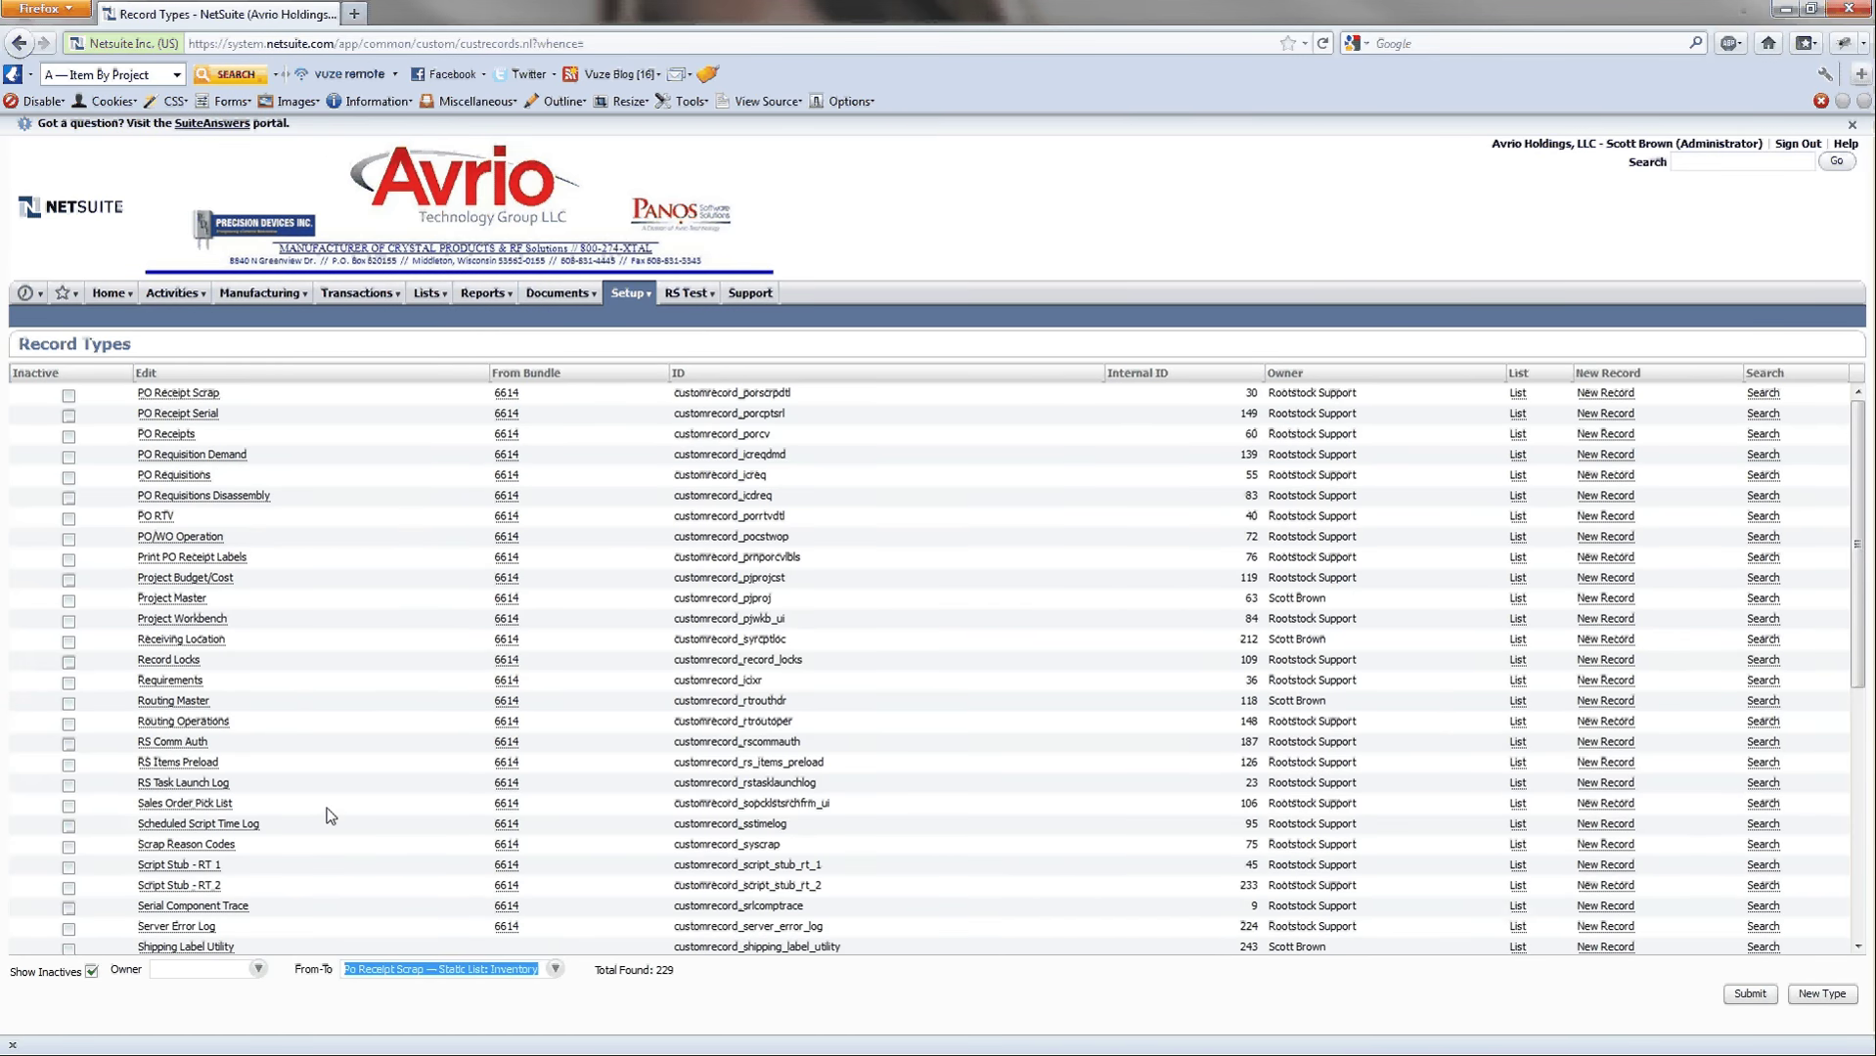
scroll(330, 816, "down", 6)
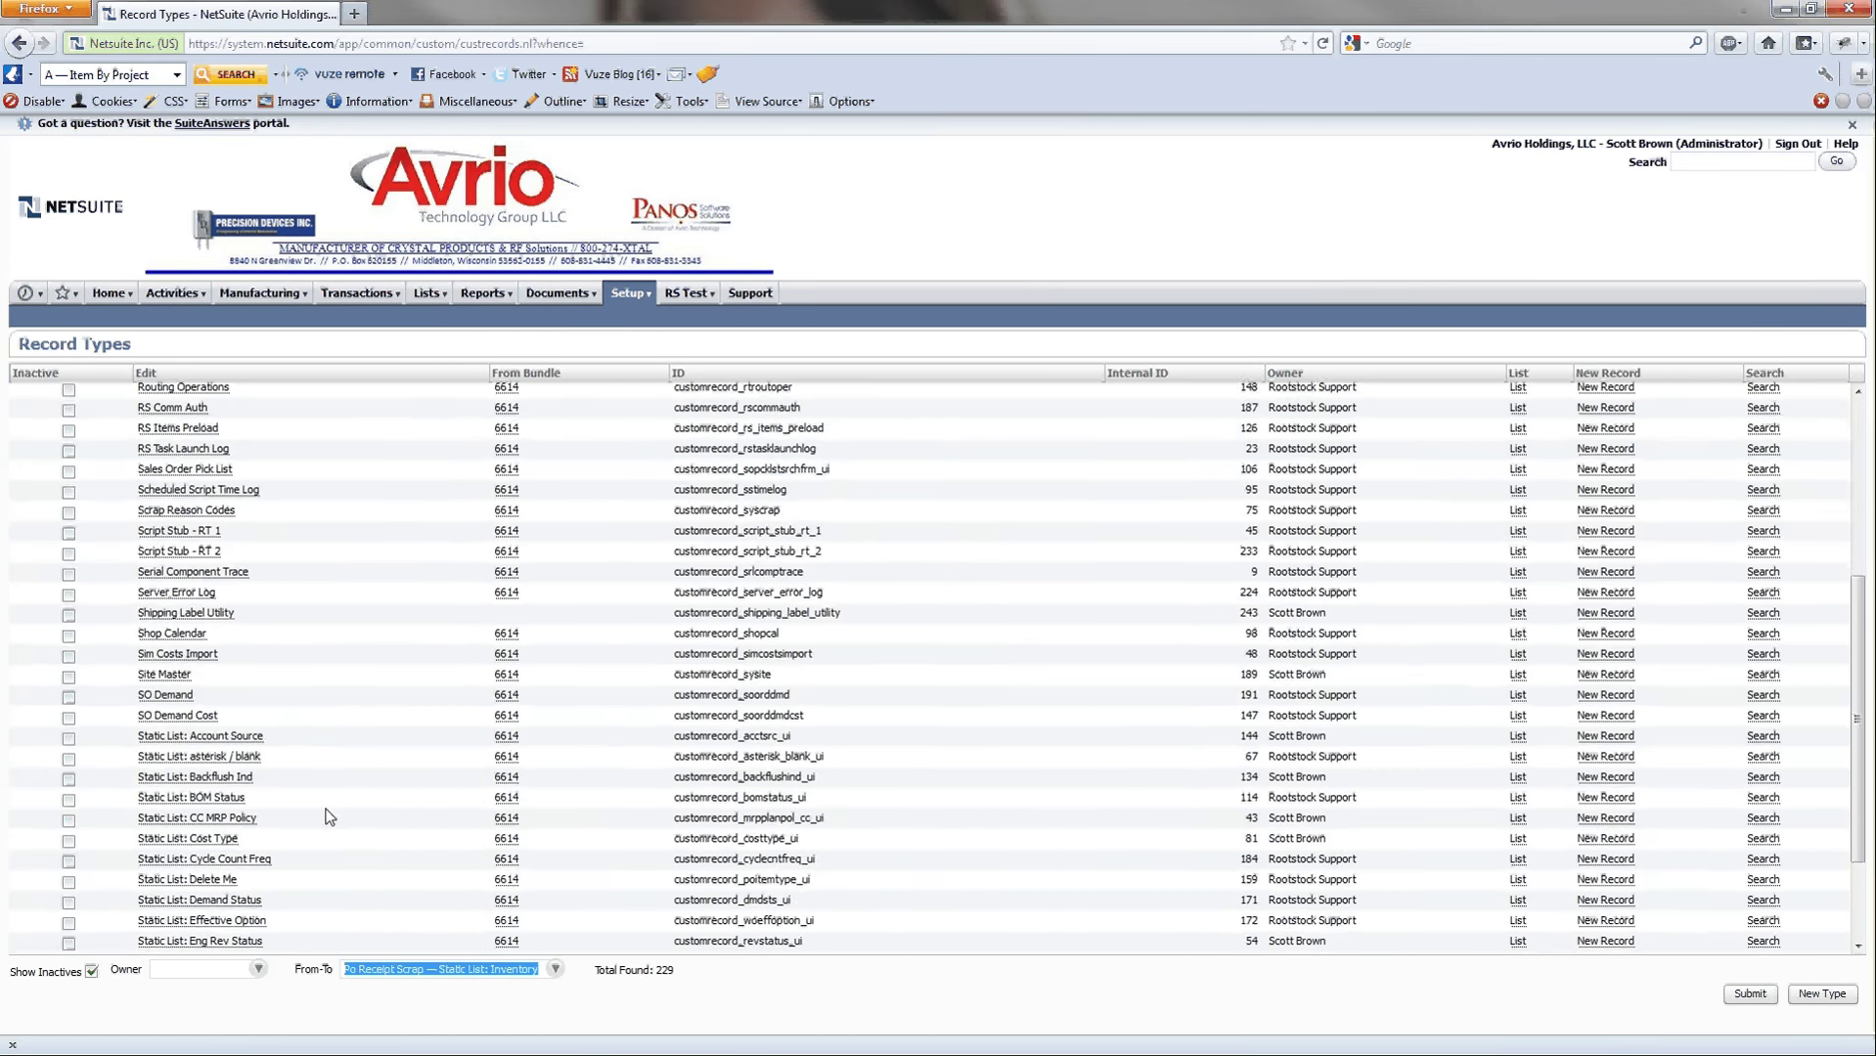
left_click(206, 614)
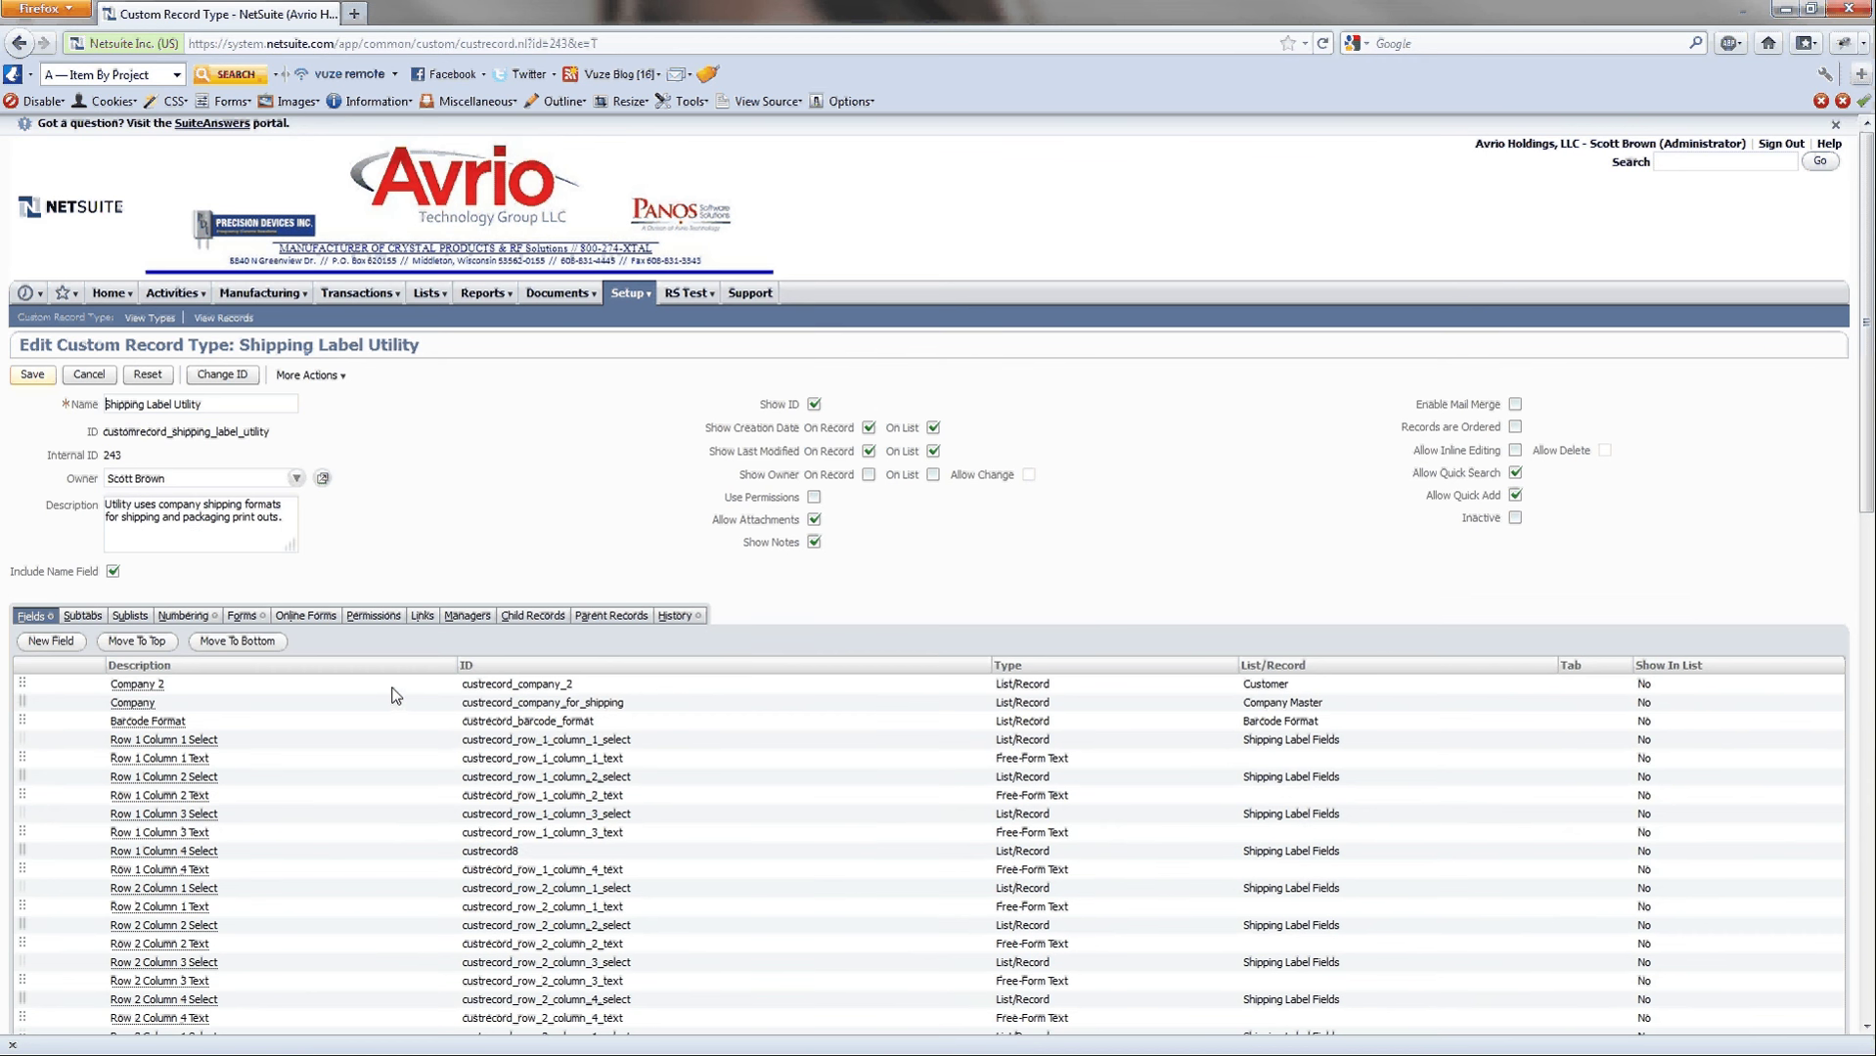
- Scroll through the Shipping Label Utility record type's field definitions
scroll(483, 472, "down", 2)
scroll(487, 473, "up", 2)
- Open the Shipping Label Utility record list and point out its total of 184 records
left_click(231, 318)
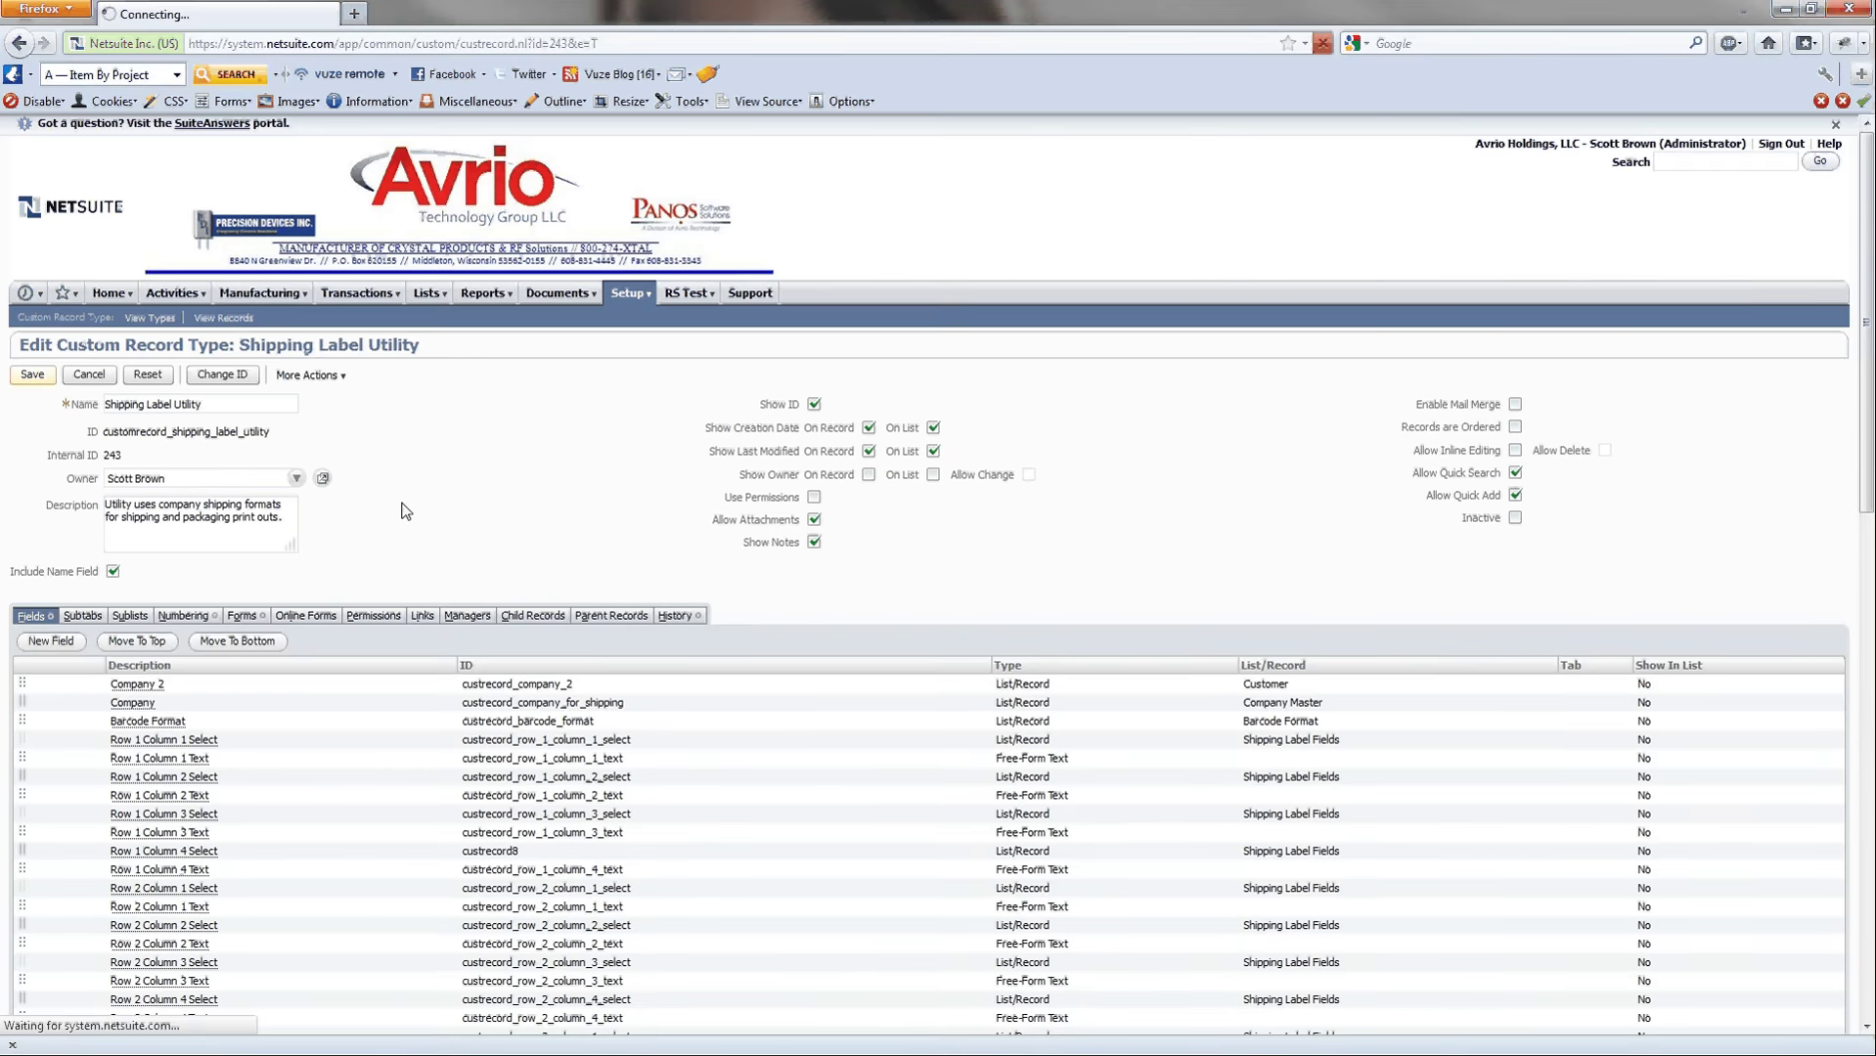
scroll(401, 510, "down", 2)
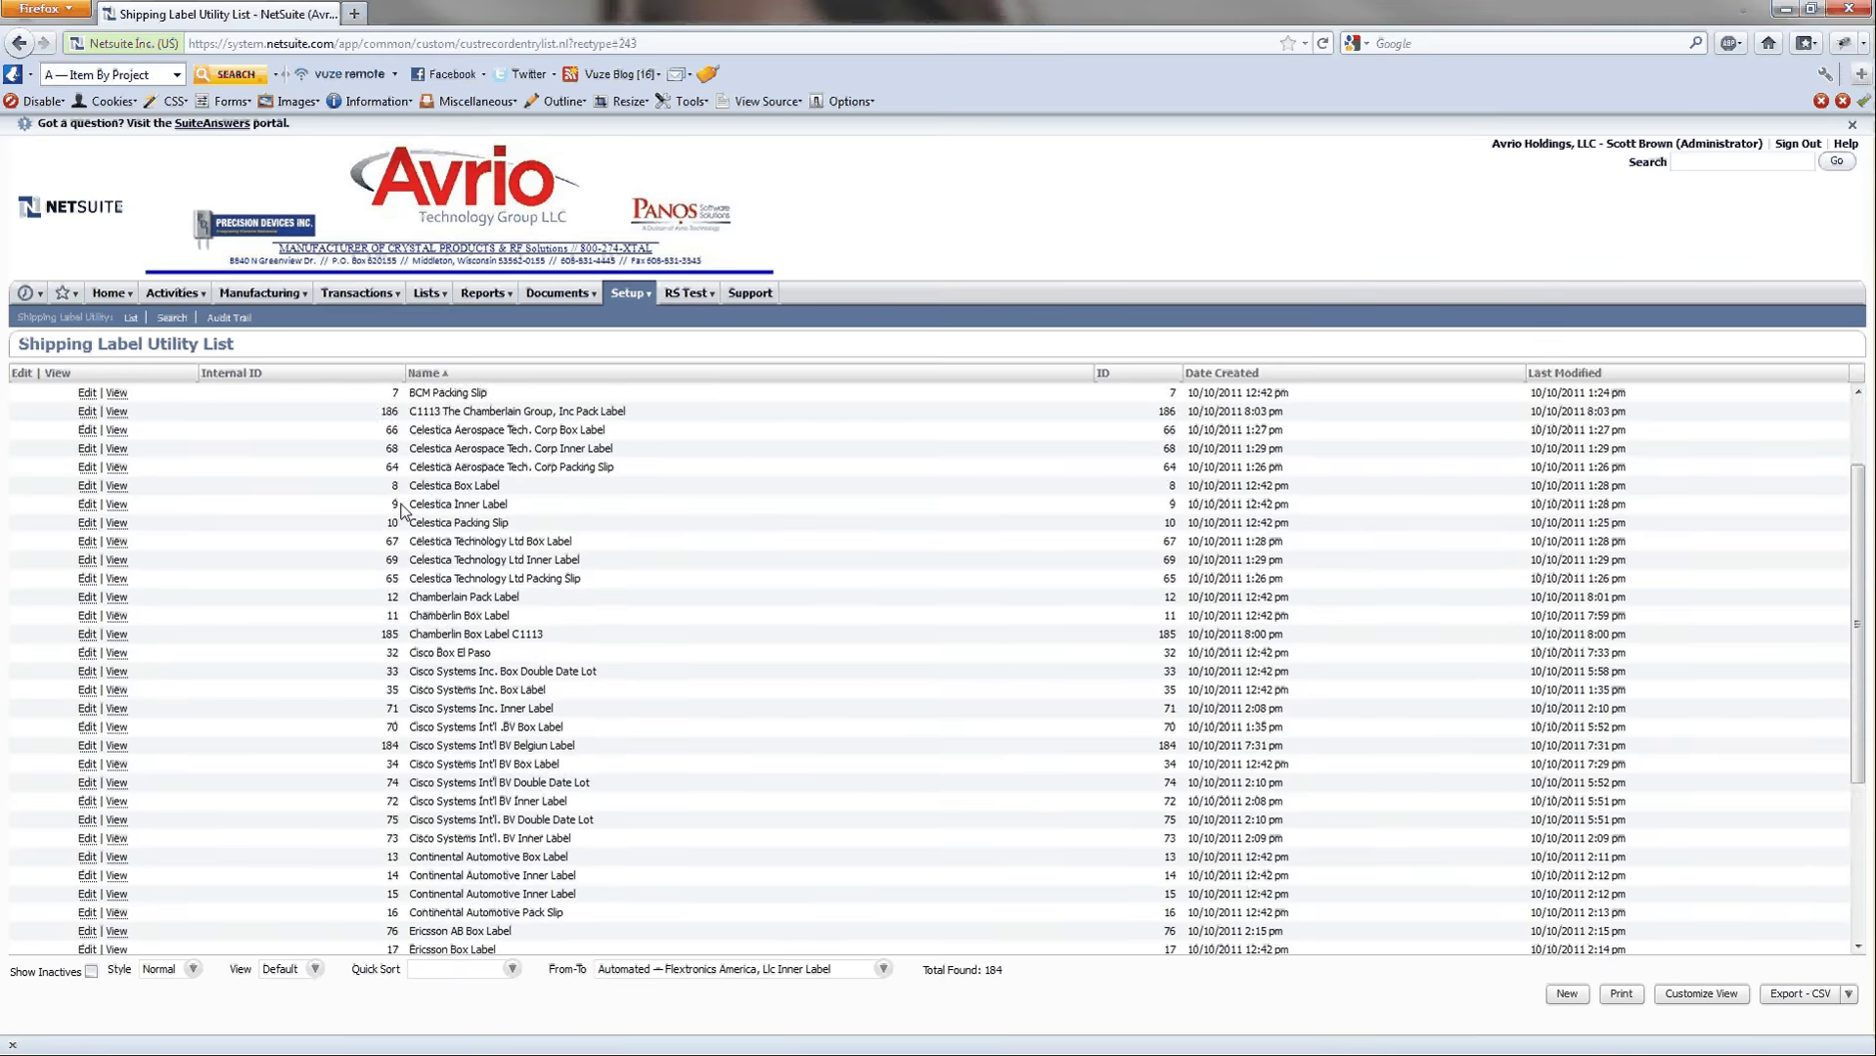
scroll(401, 509, "down", 2)
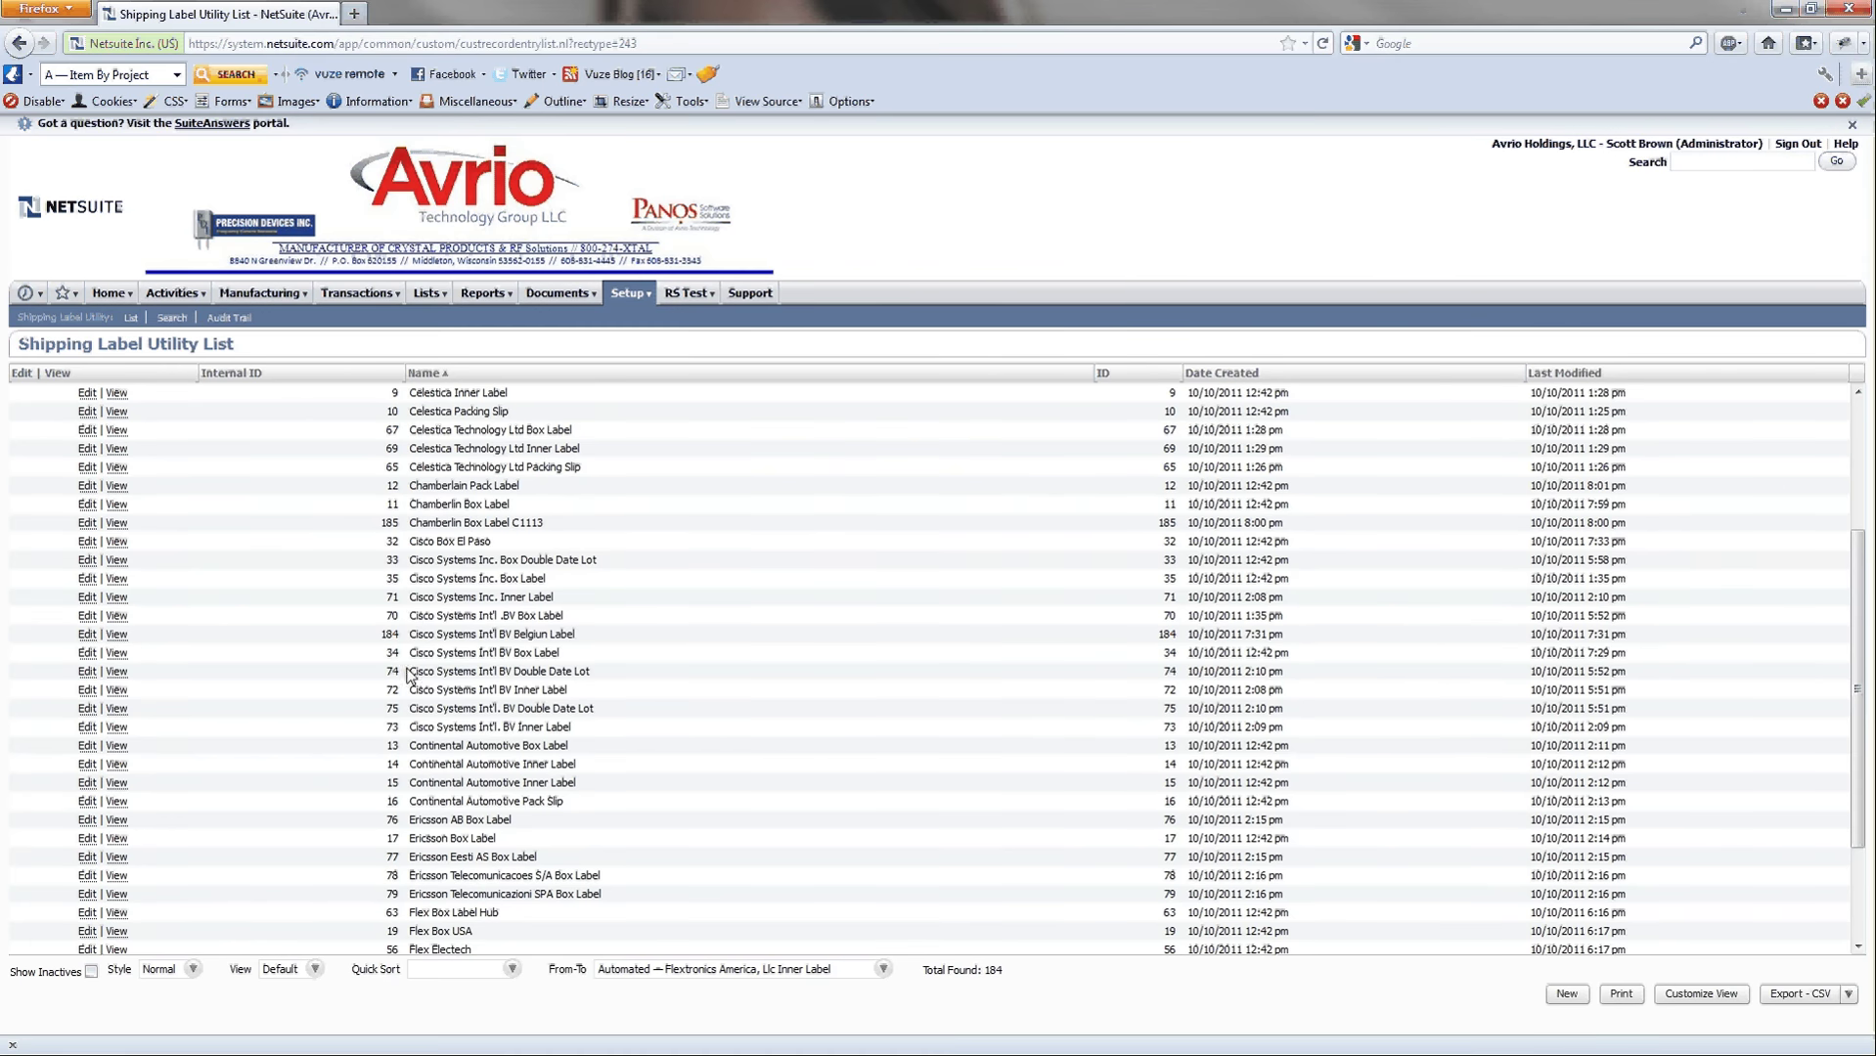
left_click_drag(409, 654, 564, 662)
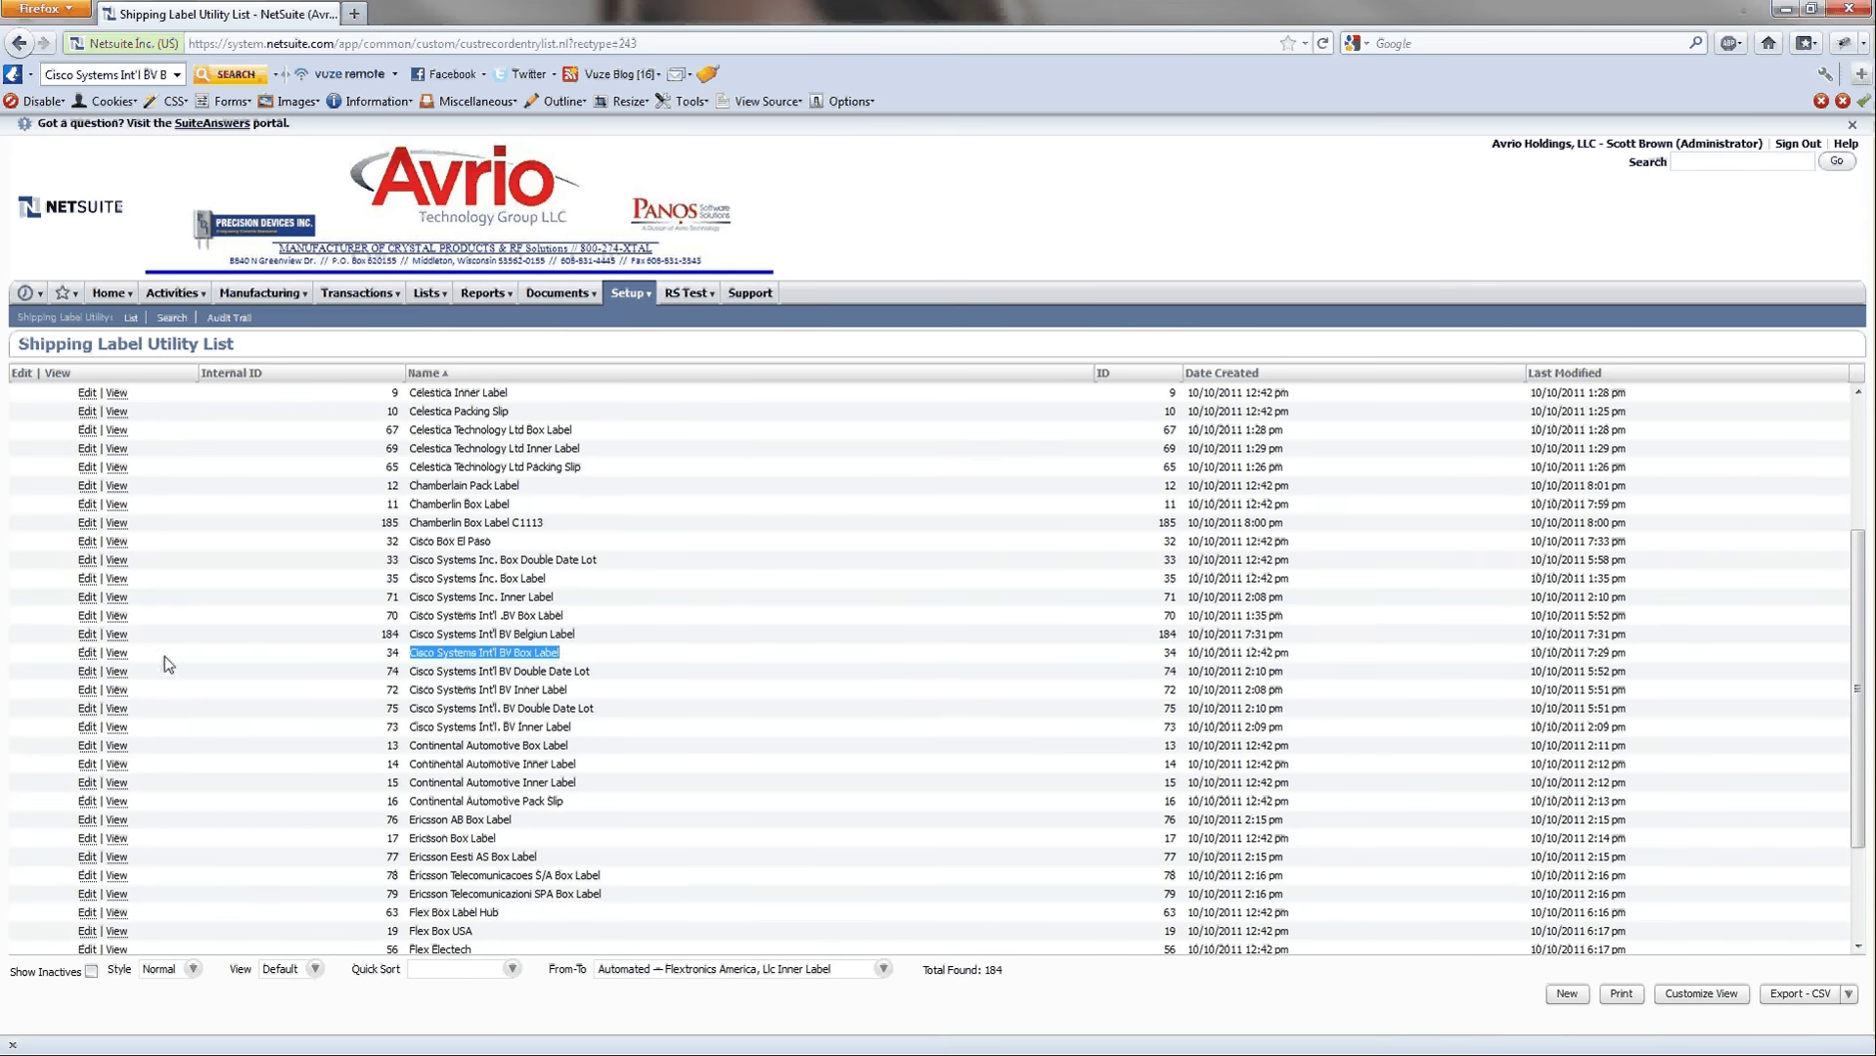
left_click(534, 719)
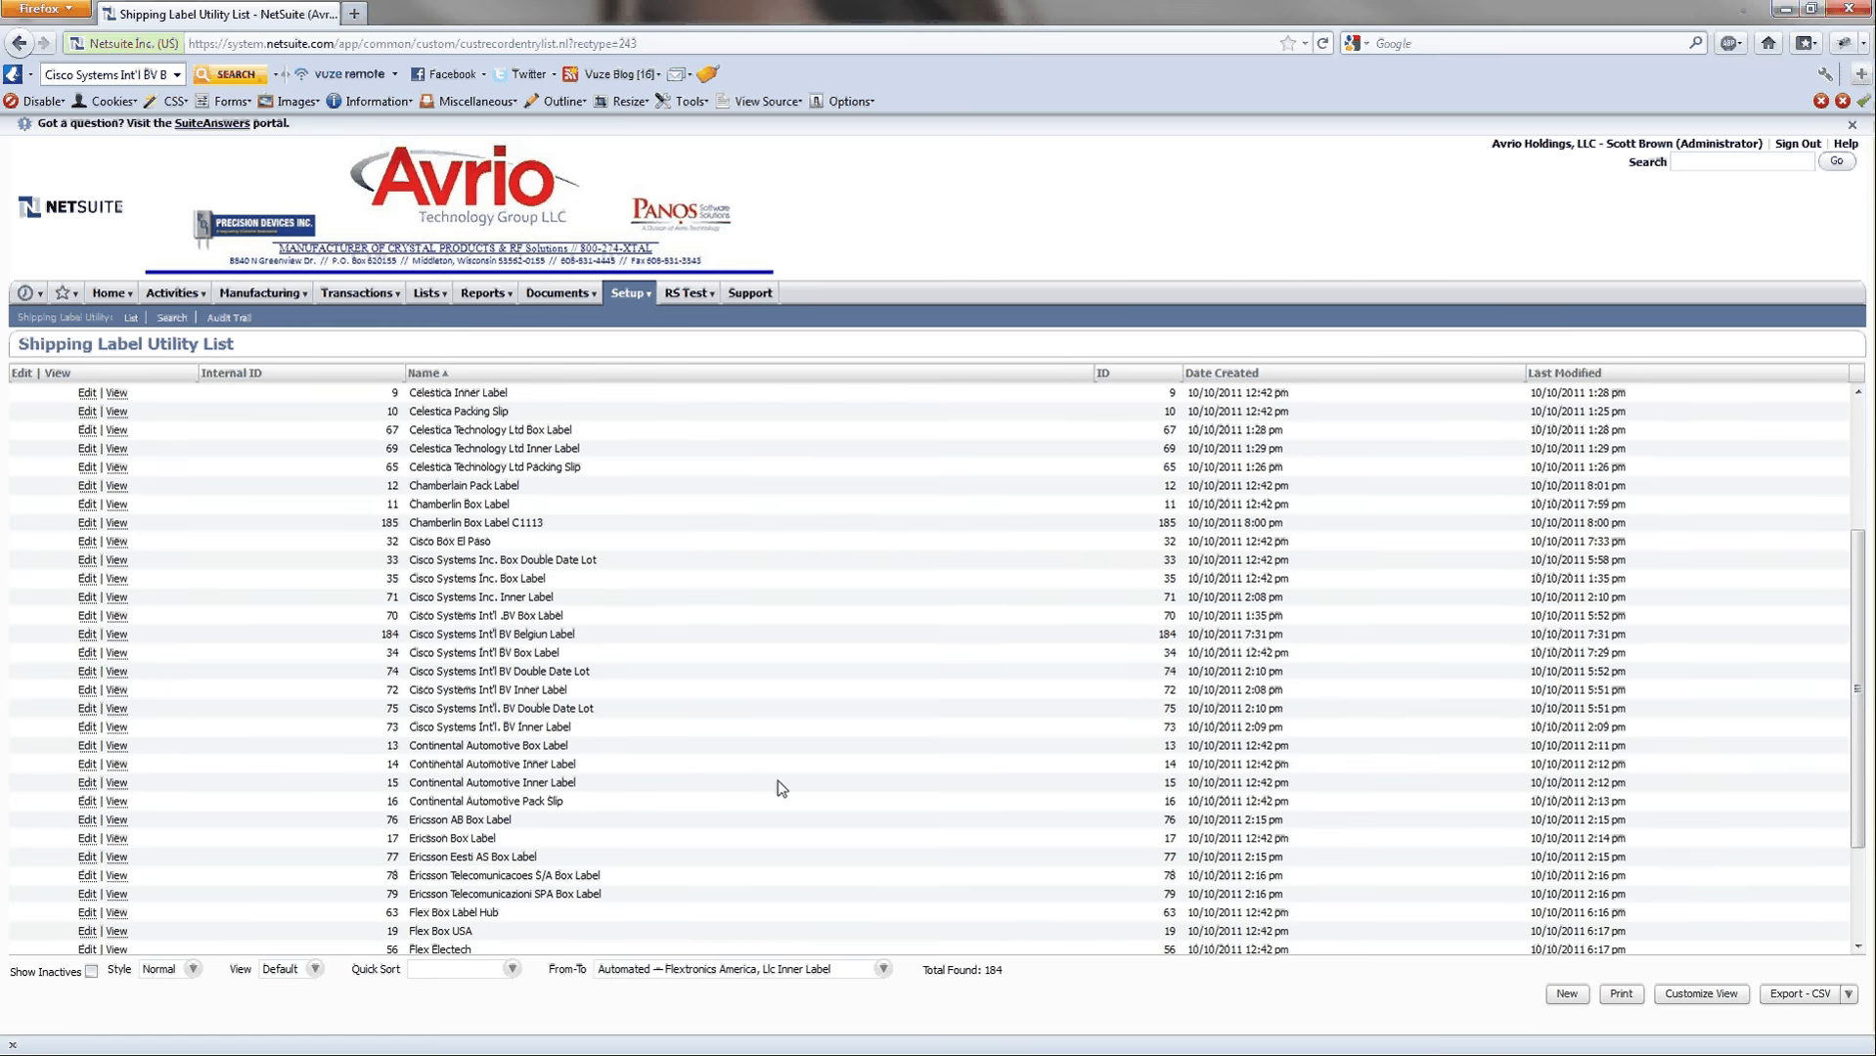
double_click(993, 969)
- Scroll the list and highlight the Chamberlin label names
scroll(562, 779, "down", 3)
scroll(553, 777, "up", 6)
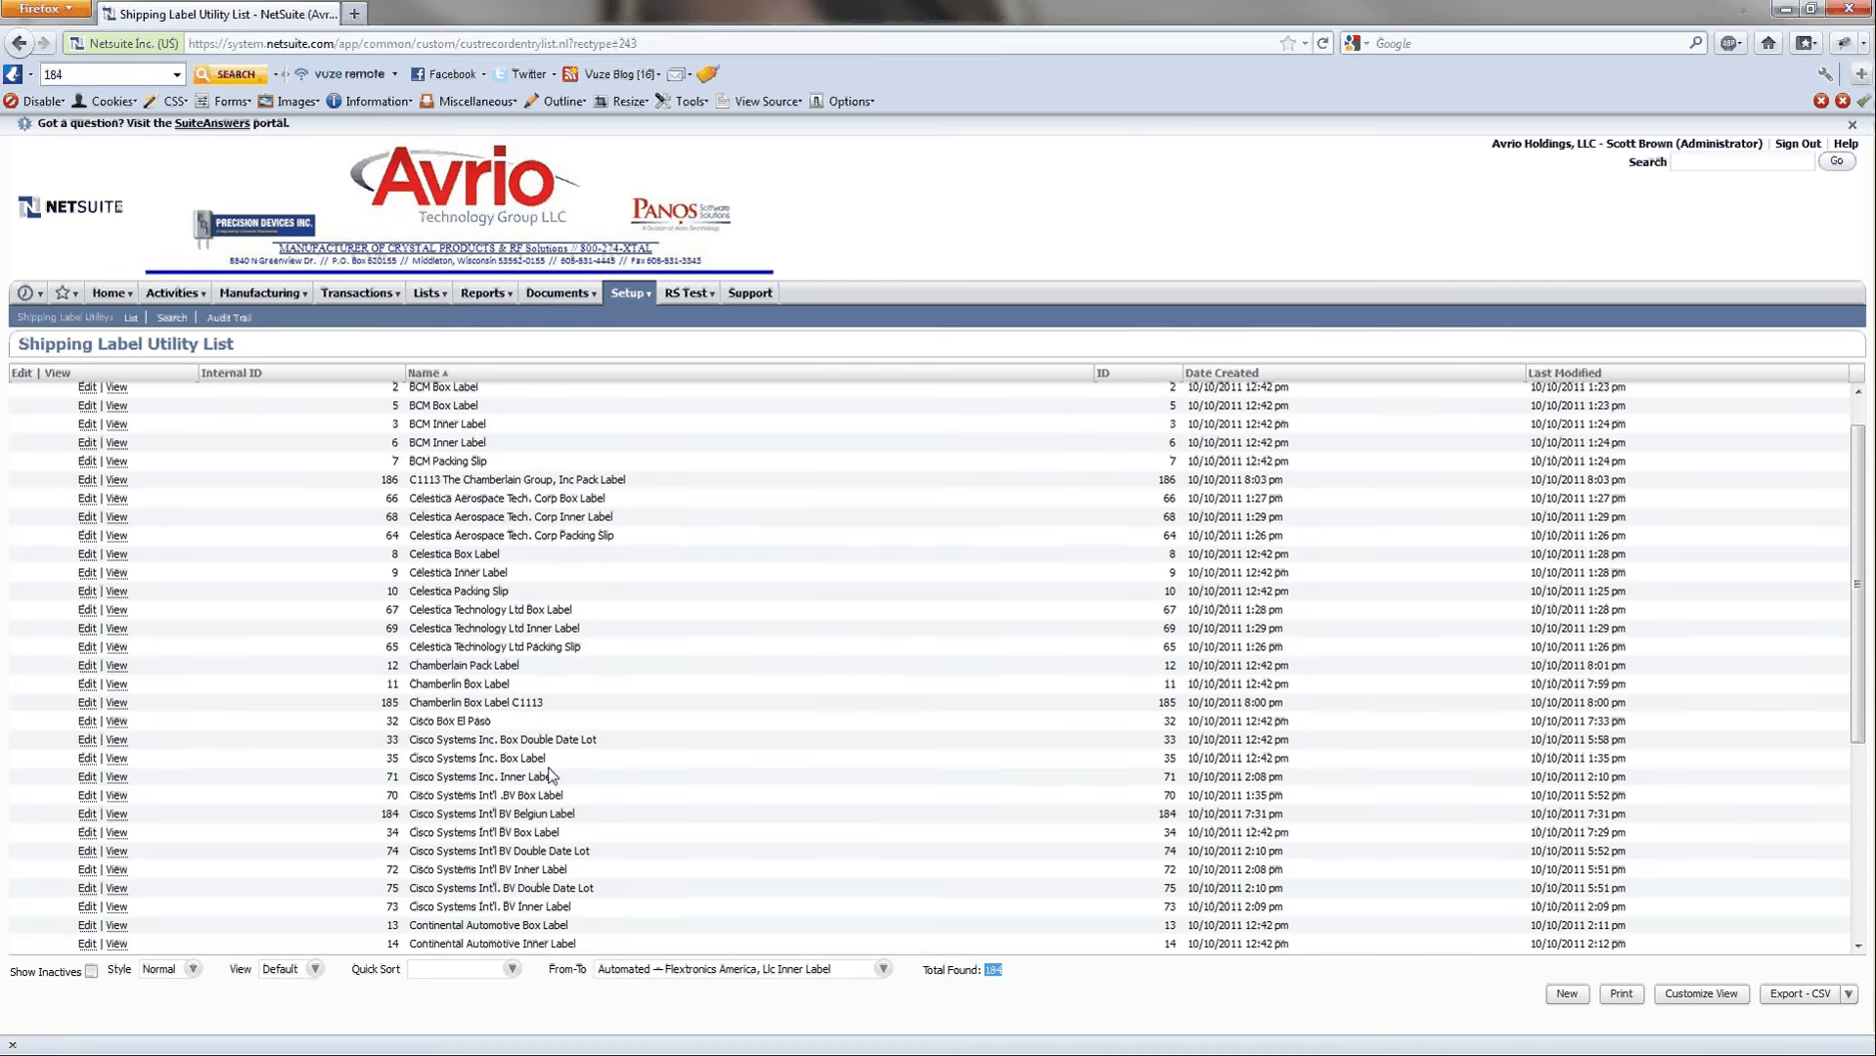
double_click(445, 703)
double_click(437, 685)
- Open the Cisco Systems Inc. Box Label record and scroll through its barcode fields
left_click(88, 760)
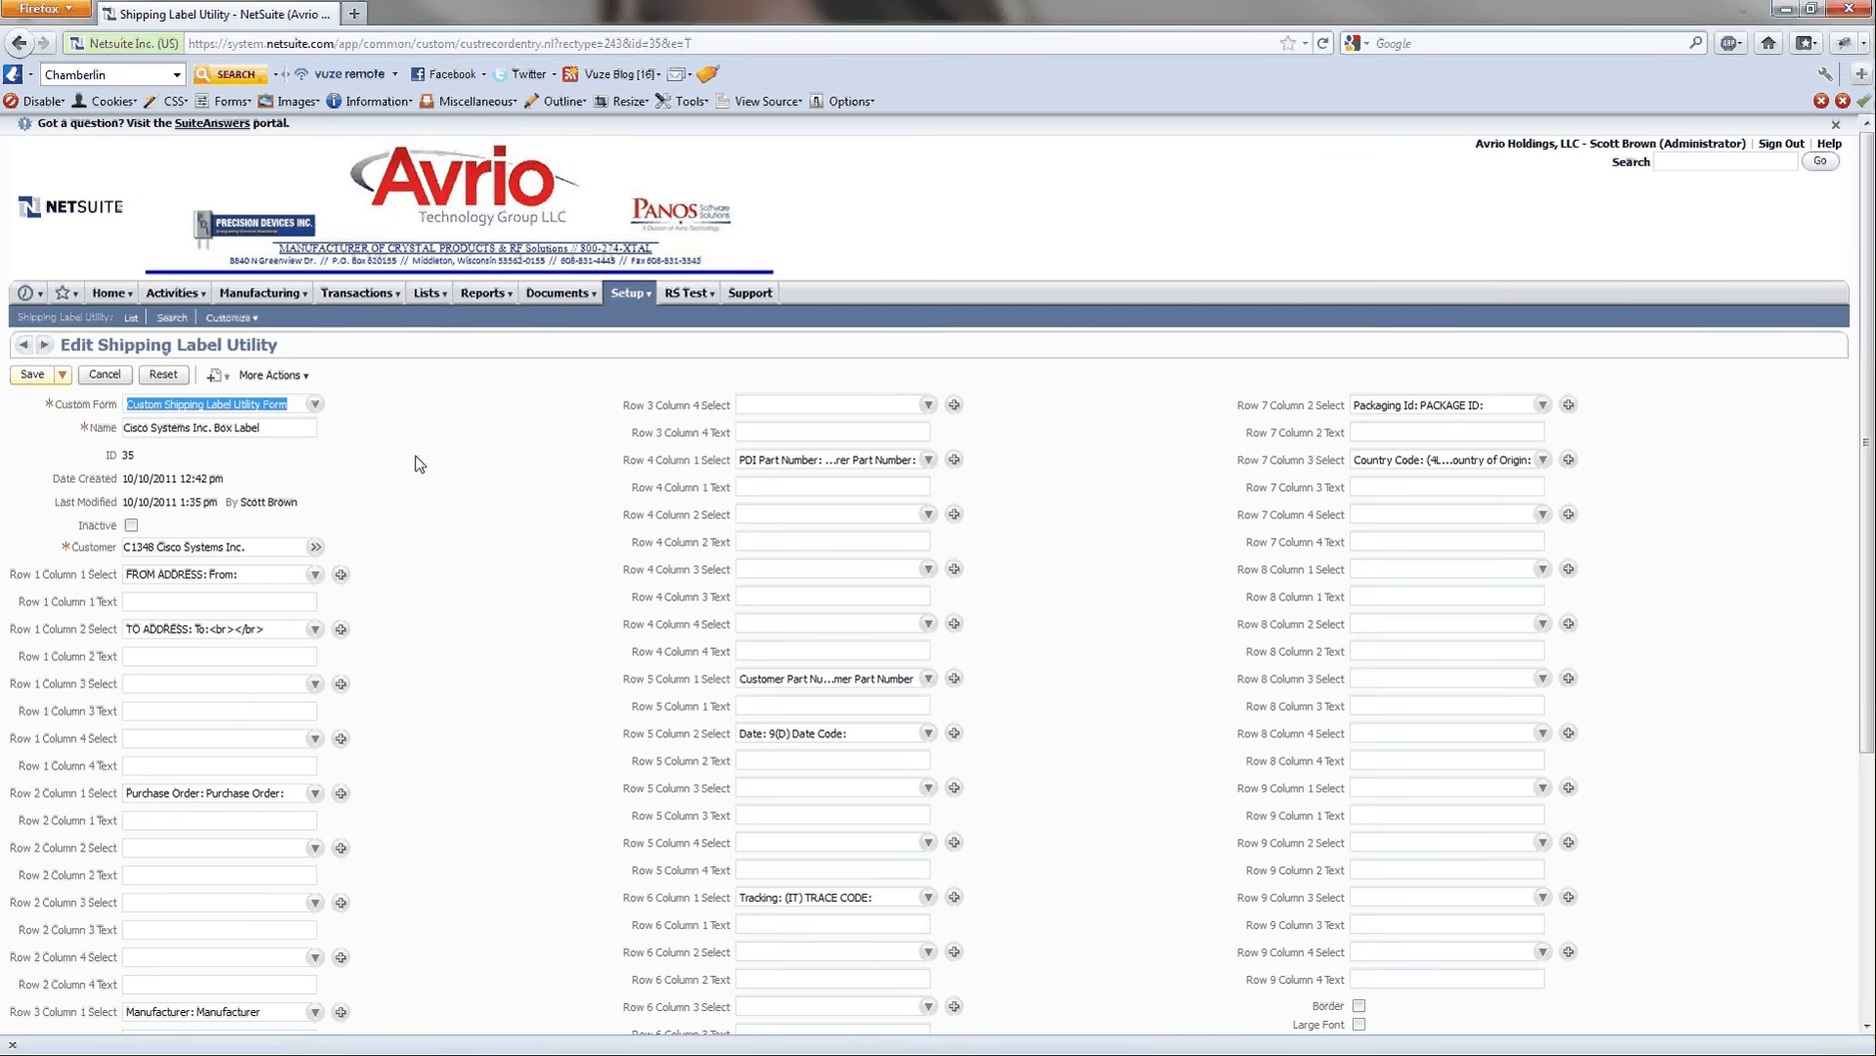
scroll(419, 464, "down", 2)
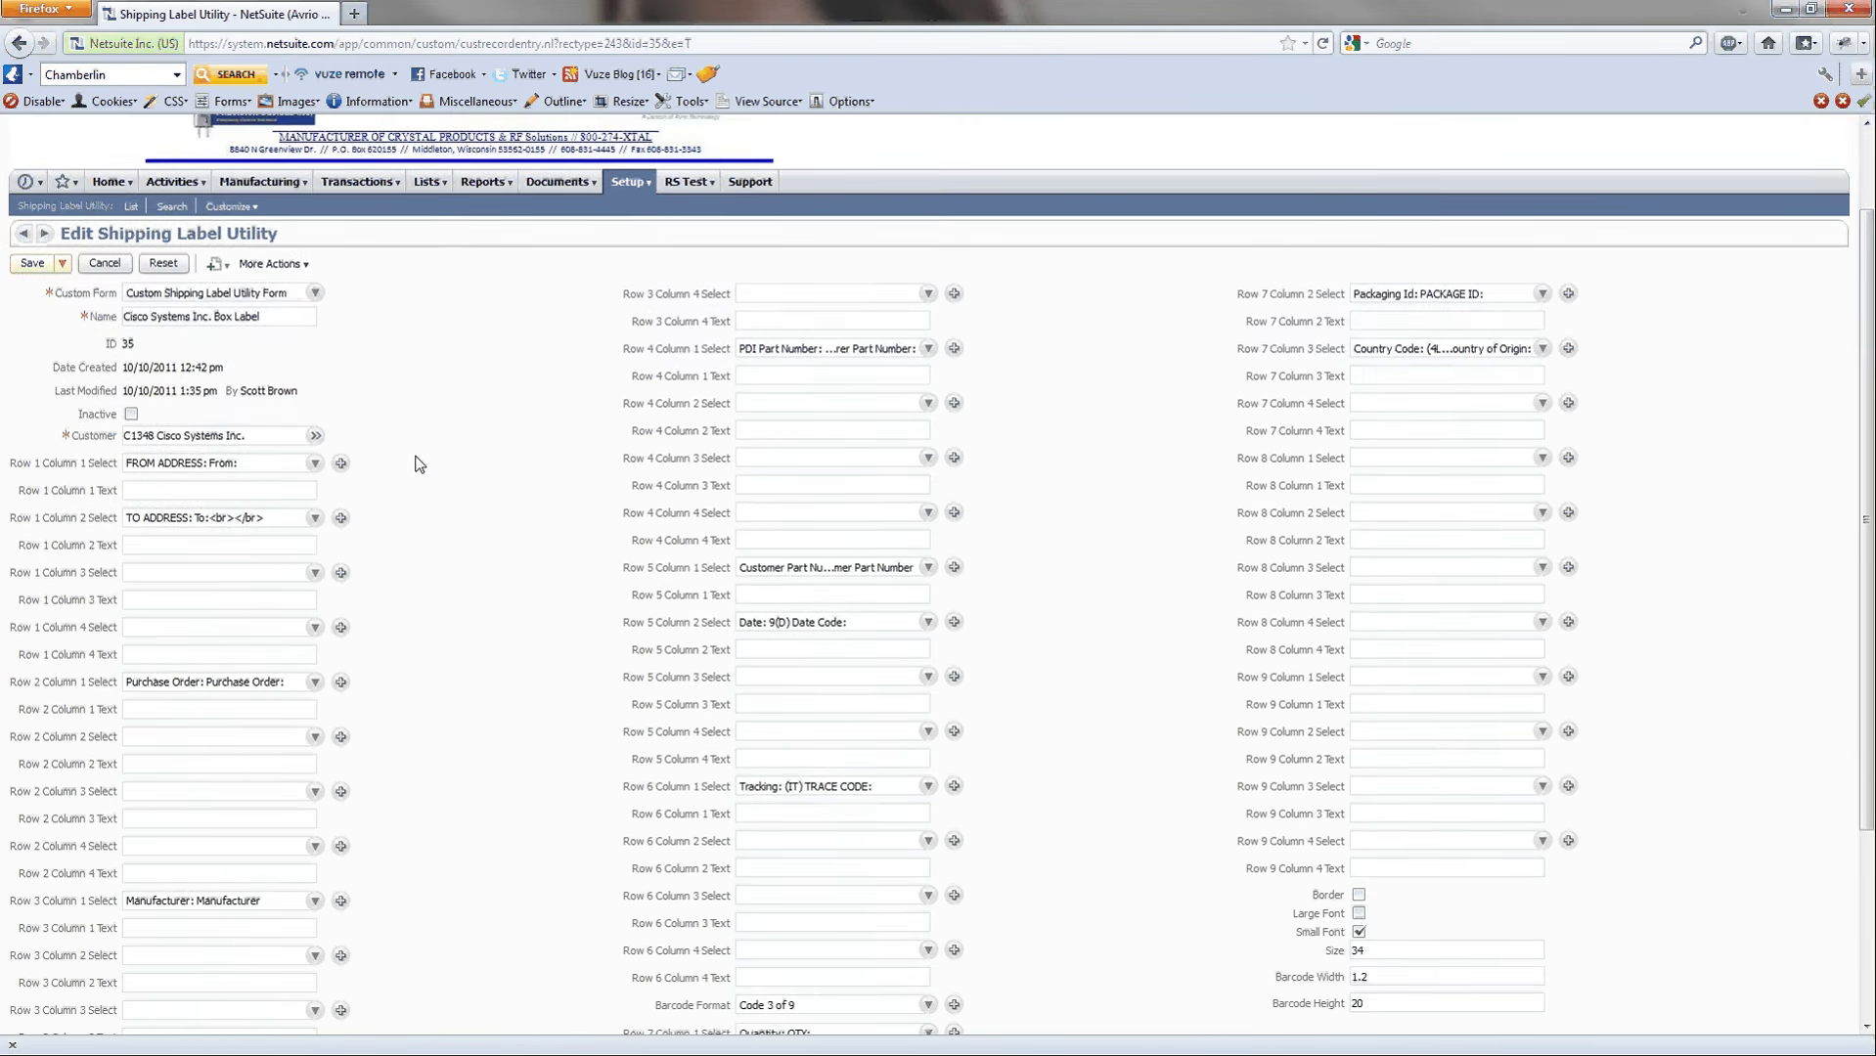
scroll(419, 464, "up", 2)
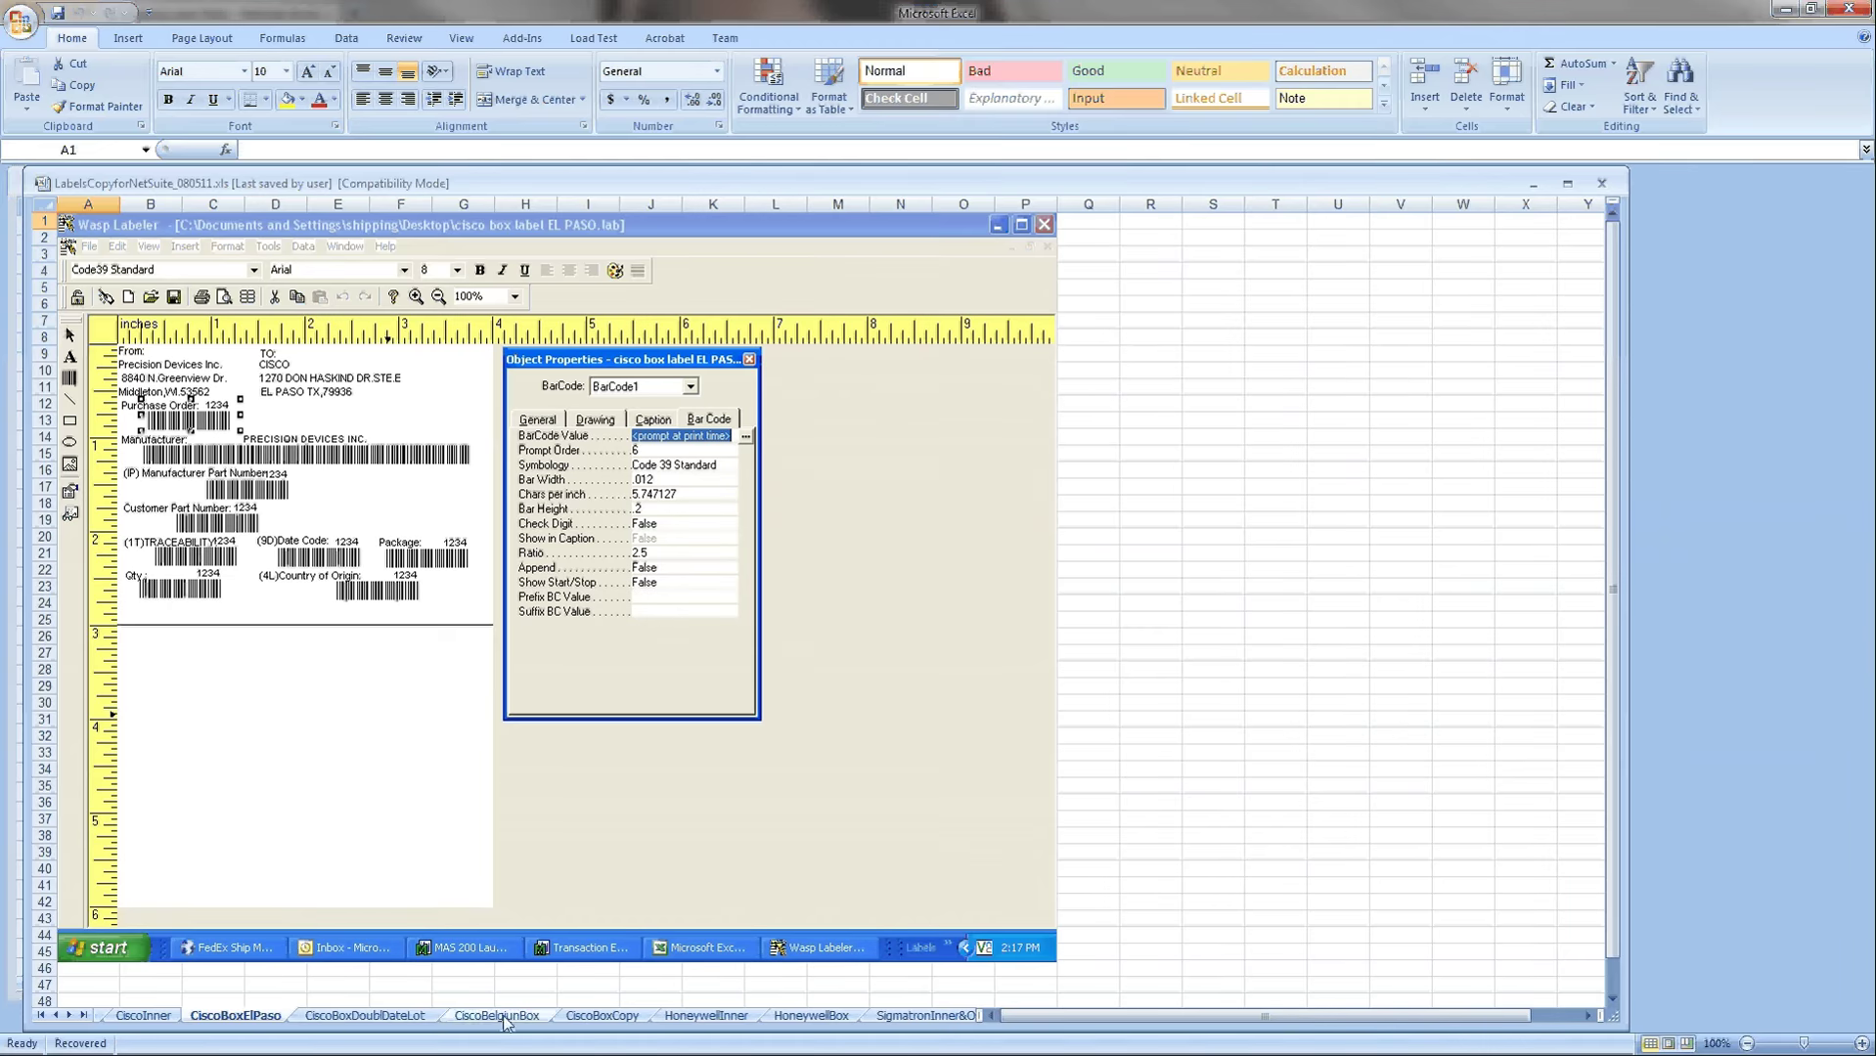
- View the CiscoBelgiumBox, CiscoBoxCopy, HoneywellInner, HoneywellBox and CiscoInner sheets, then Alt+Tab to Firefox
left_click(499, 1016)
left_click(601, 1017)
left_click(707, 1016)
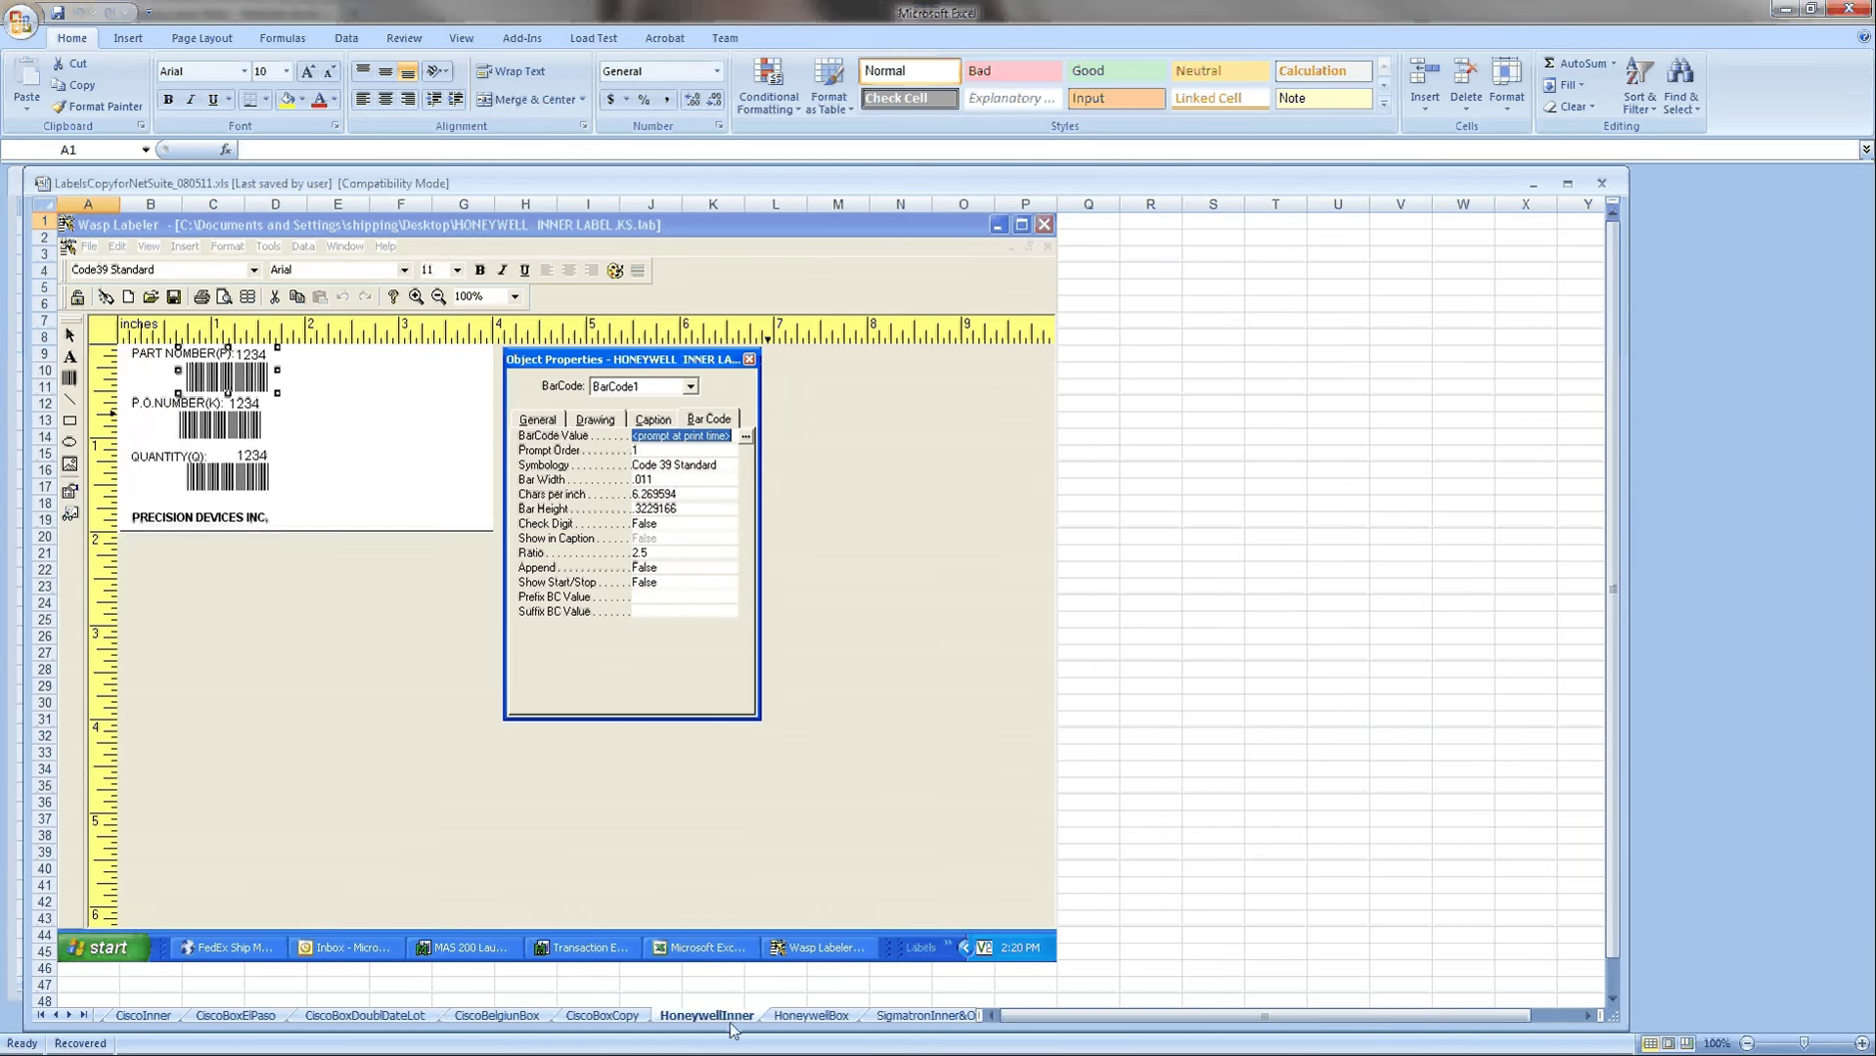
left_click(808, 1018)
left_click(235, 1017)
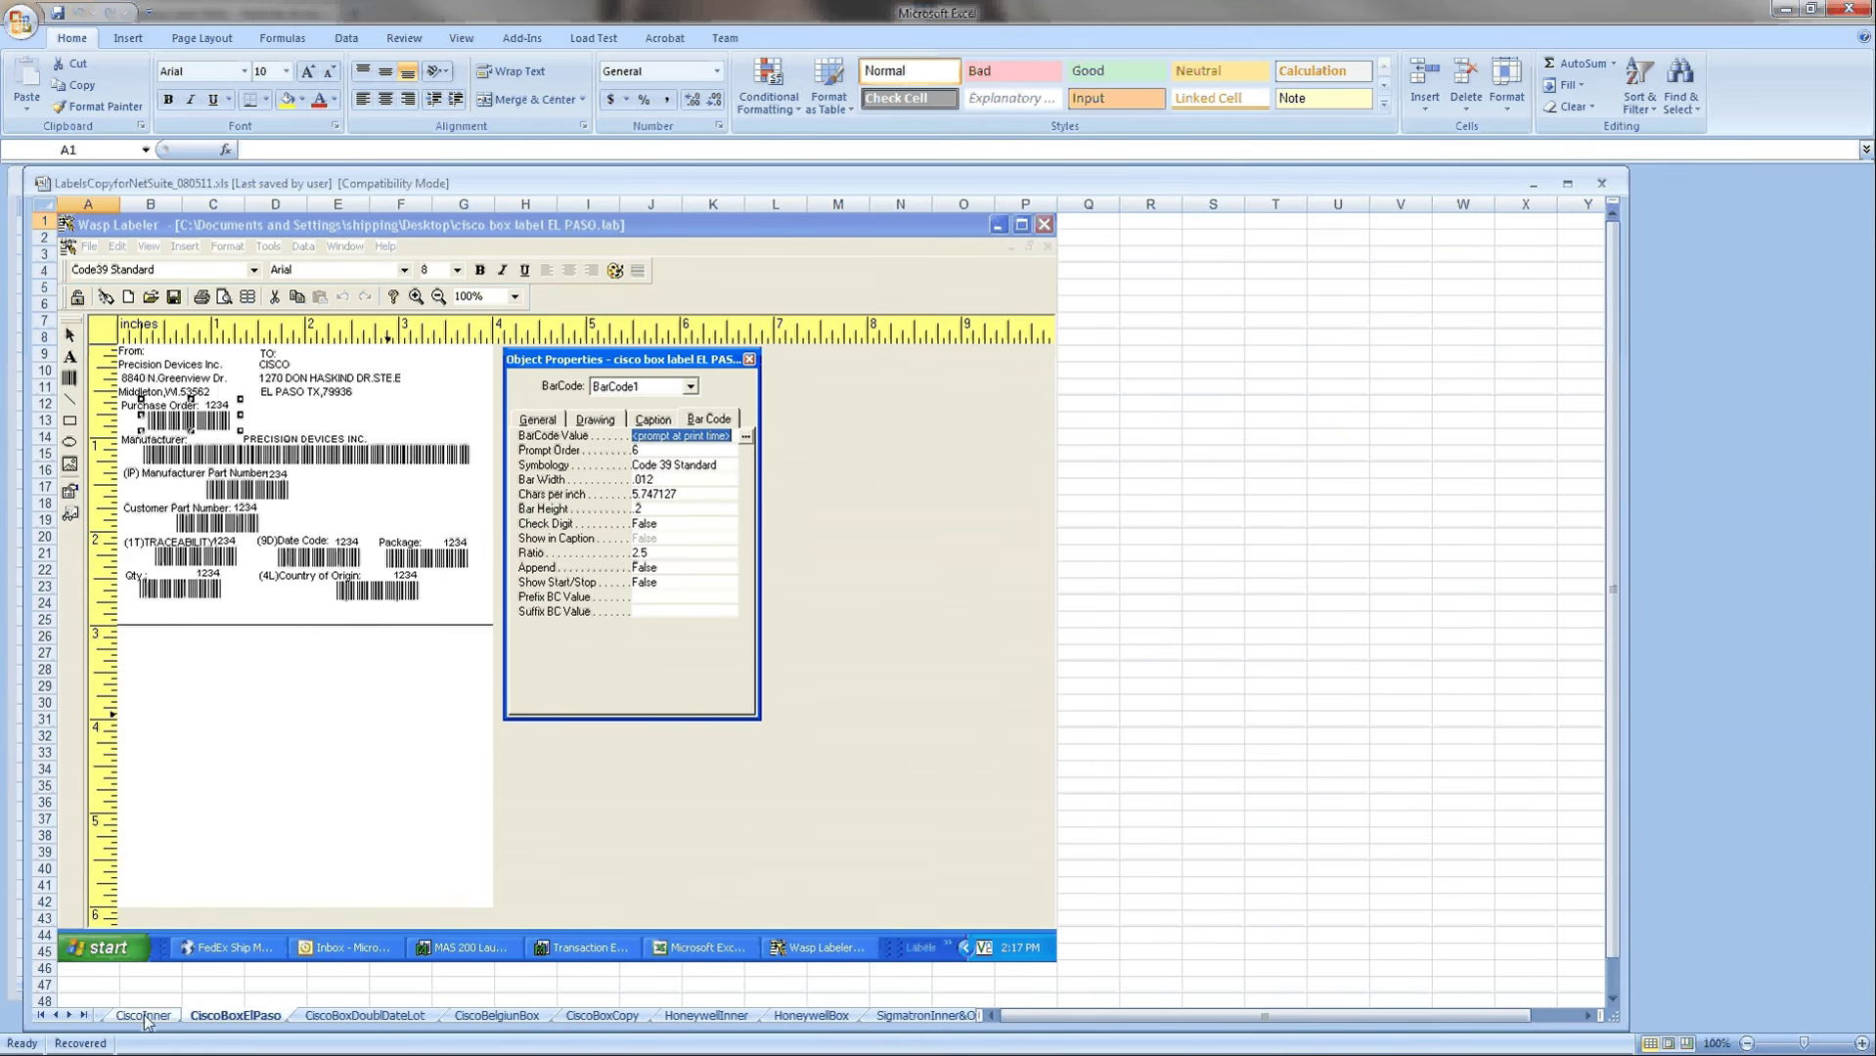
left_click(143, 1016)
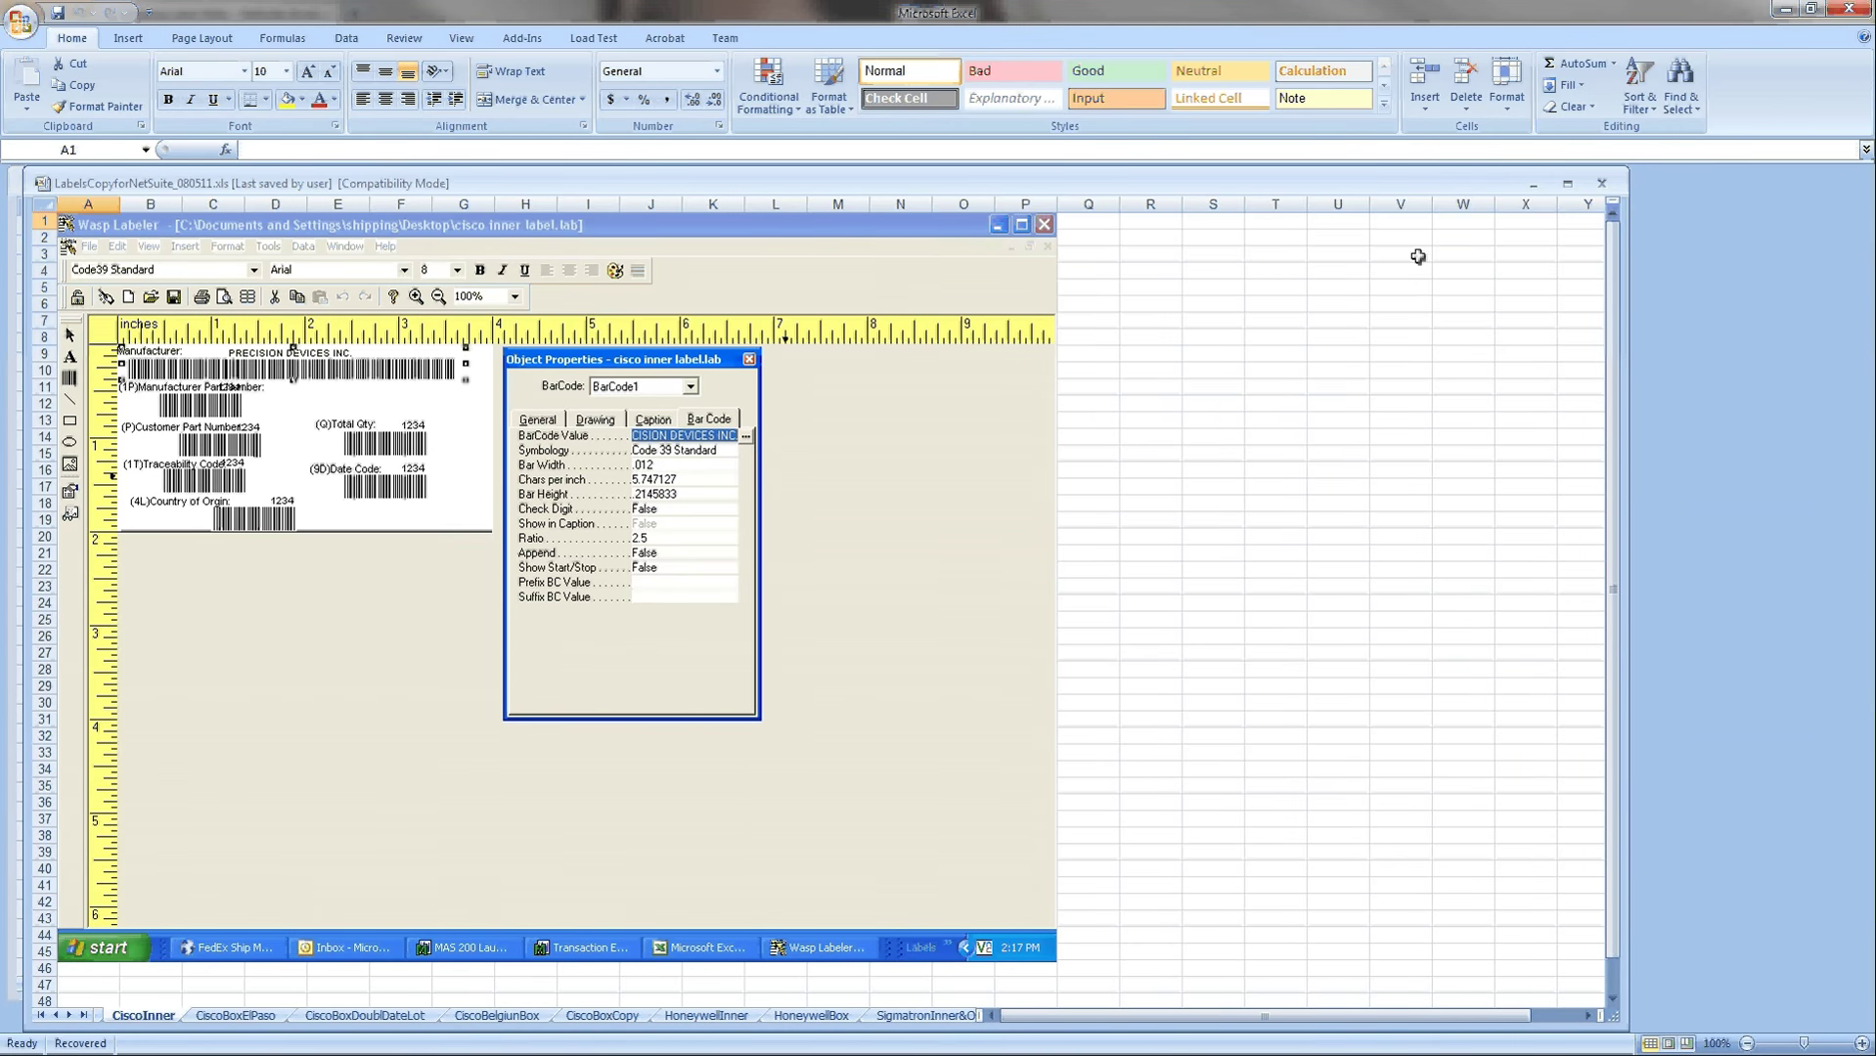
key("alt+Tab")
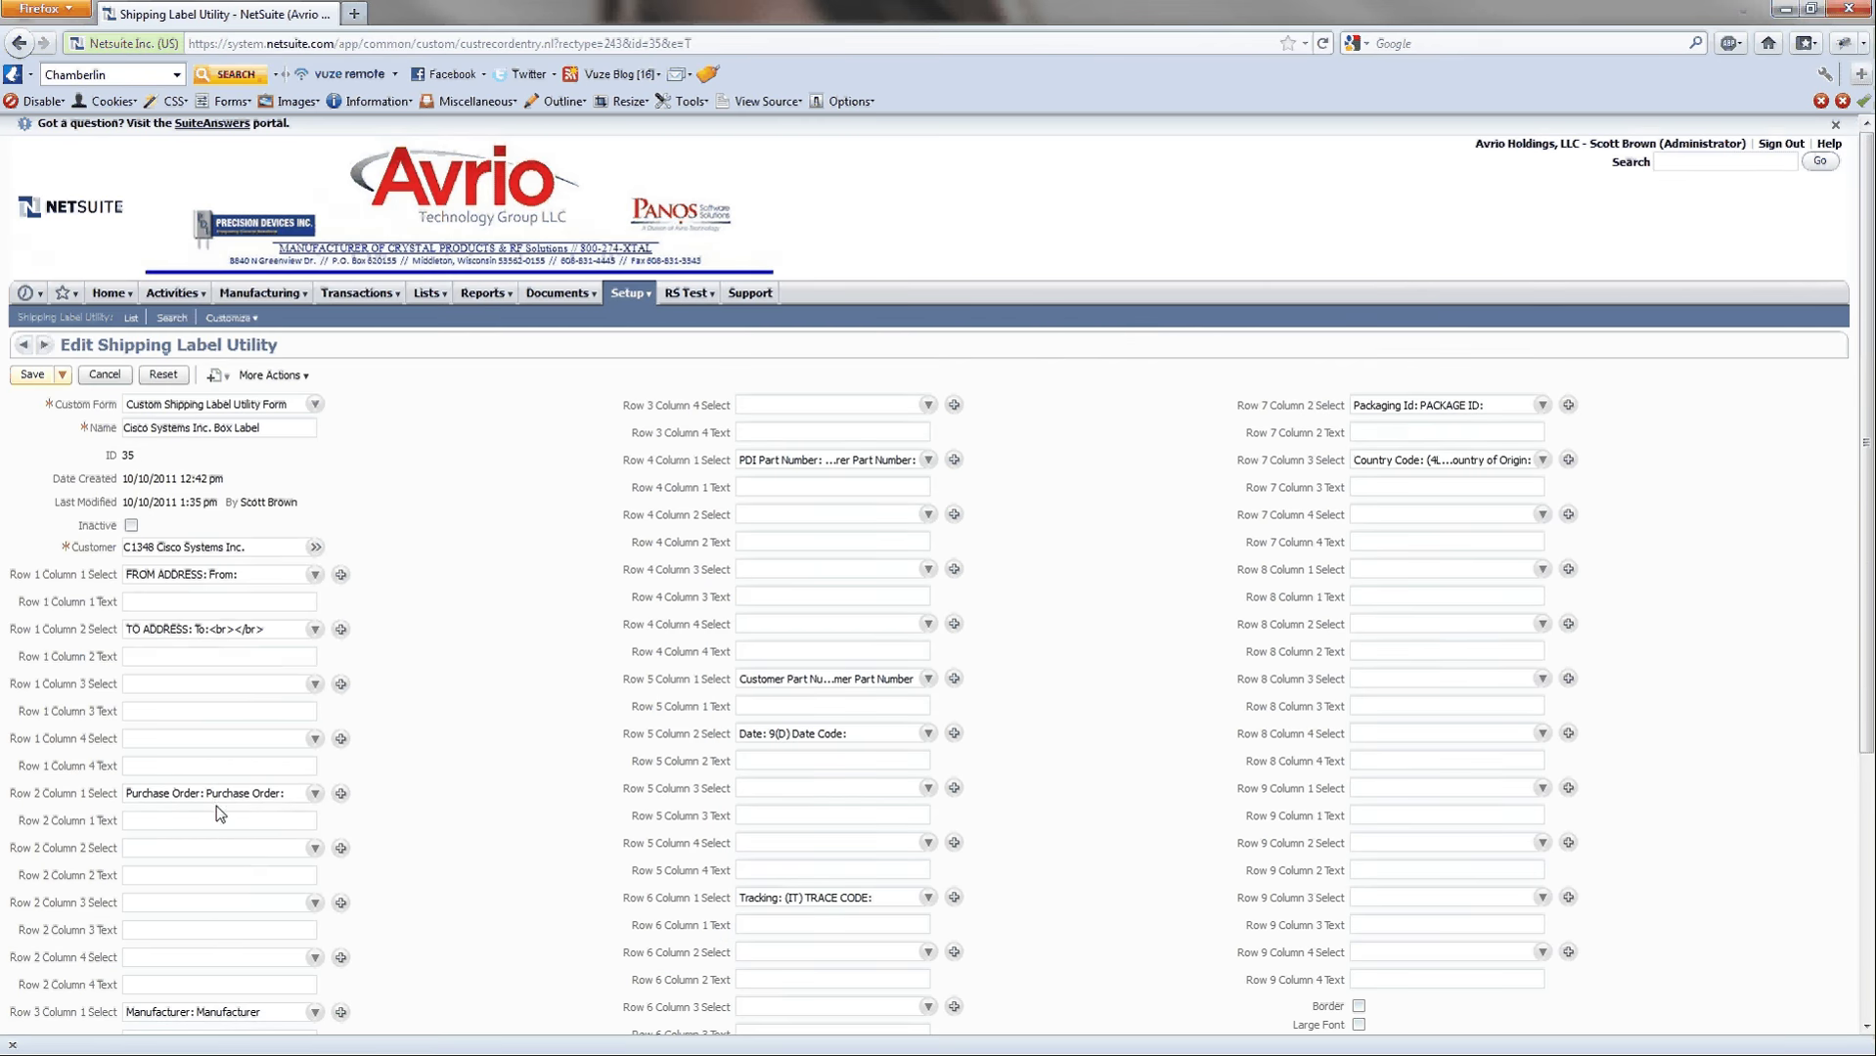
scroll(248, 866, "down", 2)
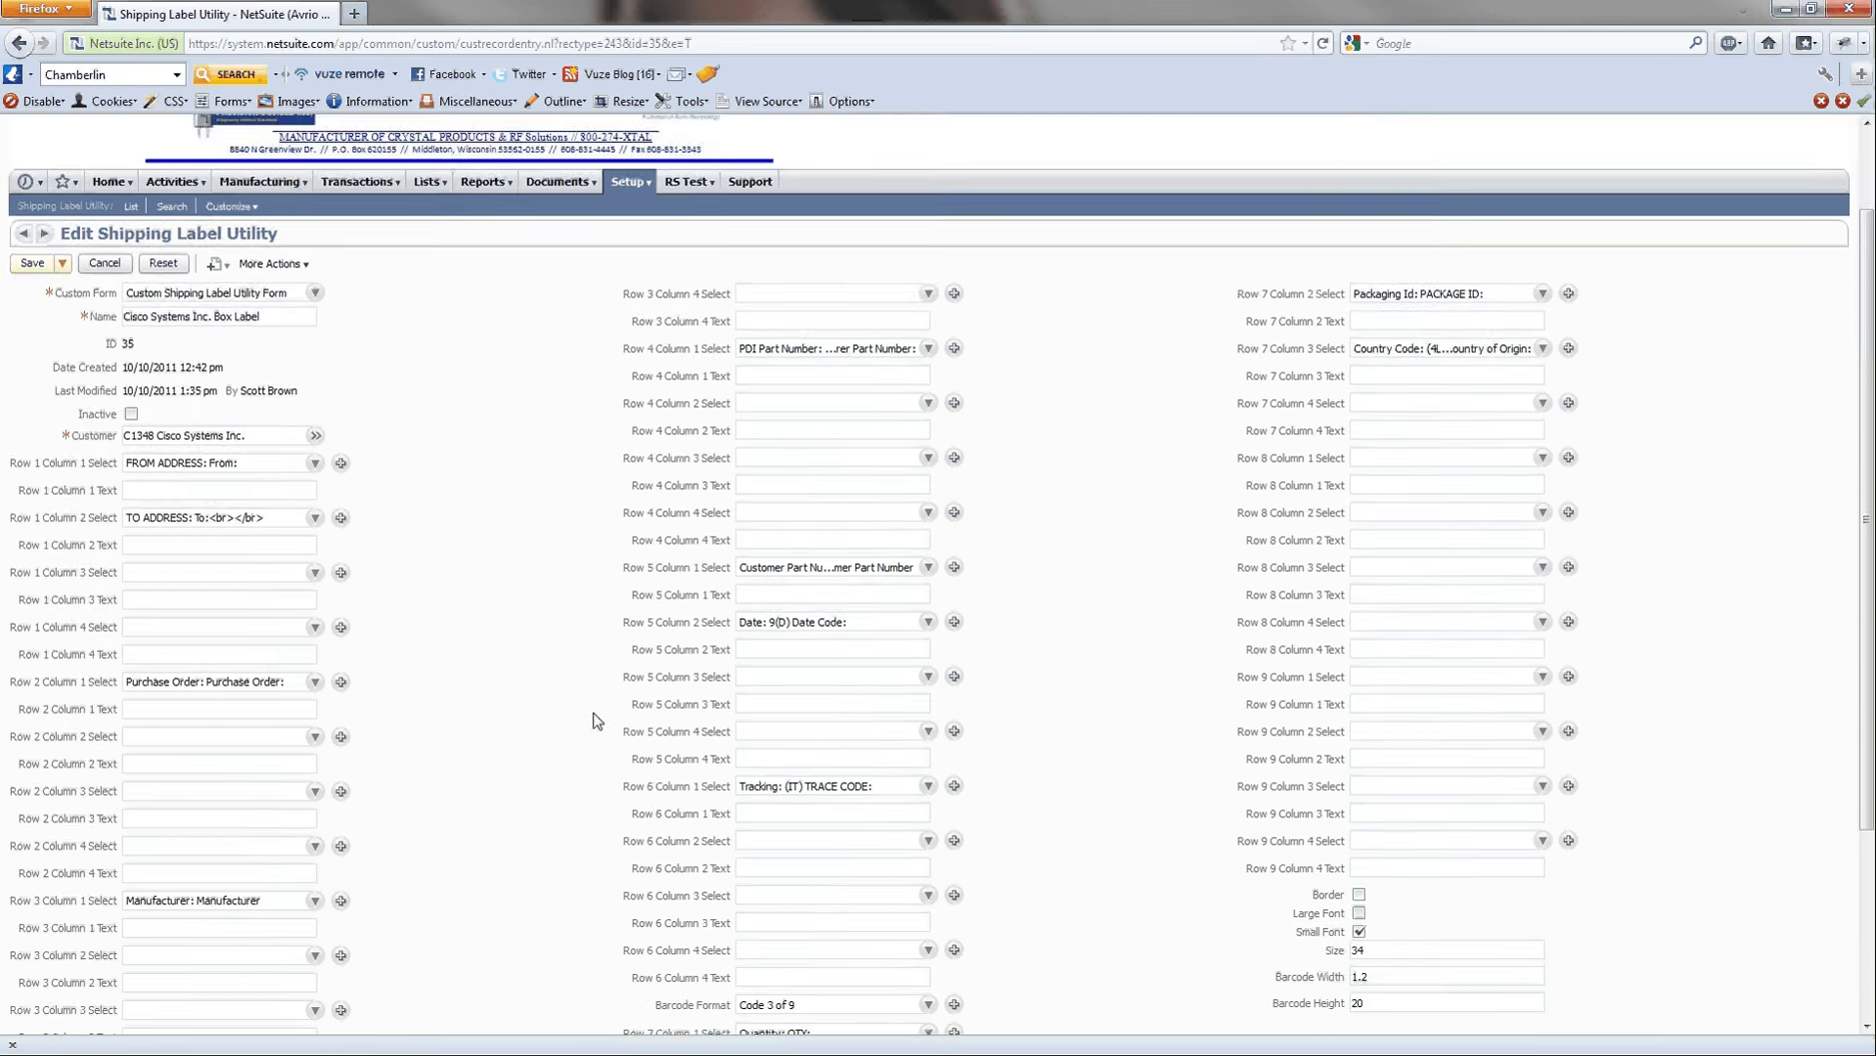
scroll(910, 379, "up", 2)
scroll(774, 682, "down", 2)
scroll(456, 564, "down", 4)
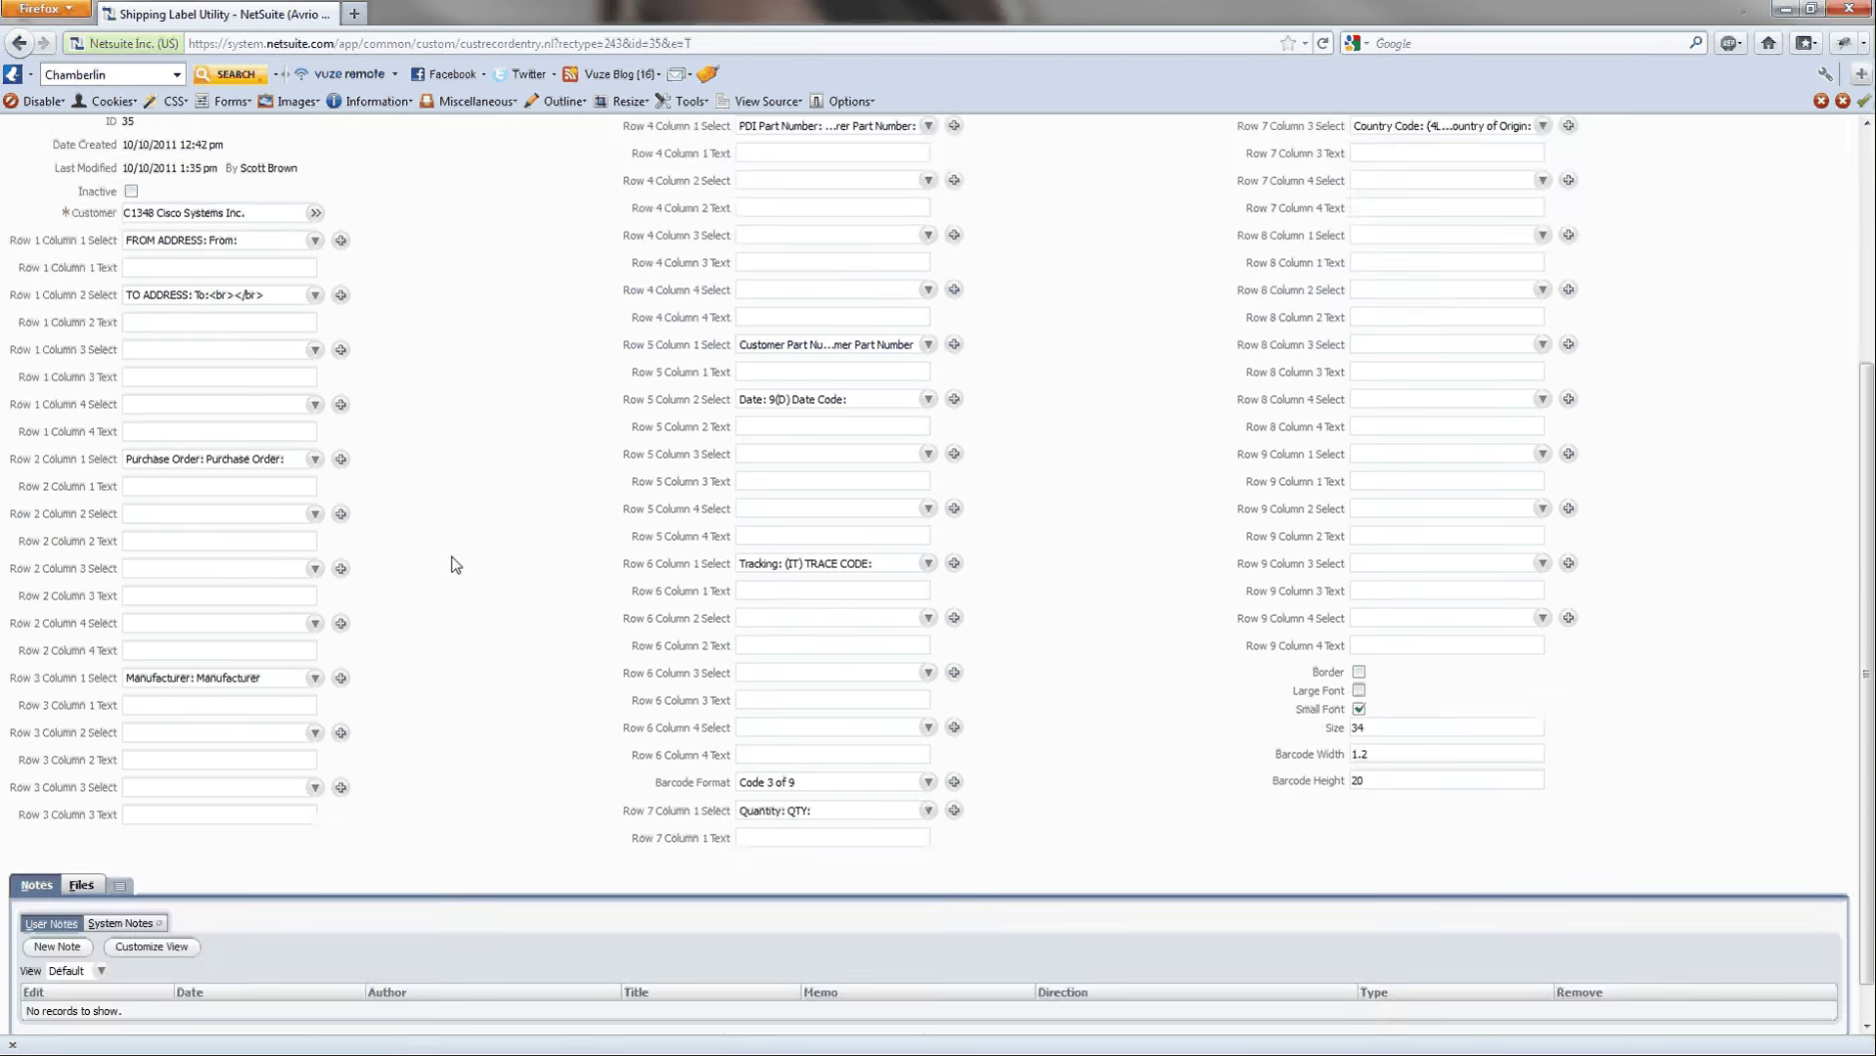
left_click(841, 785)
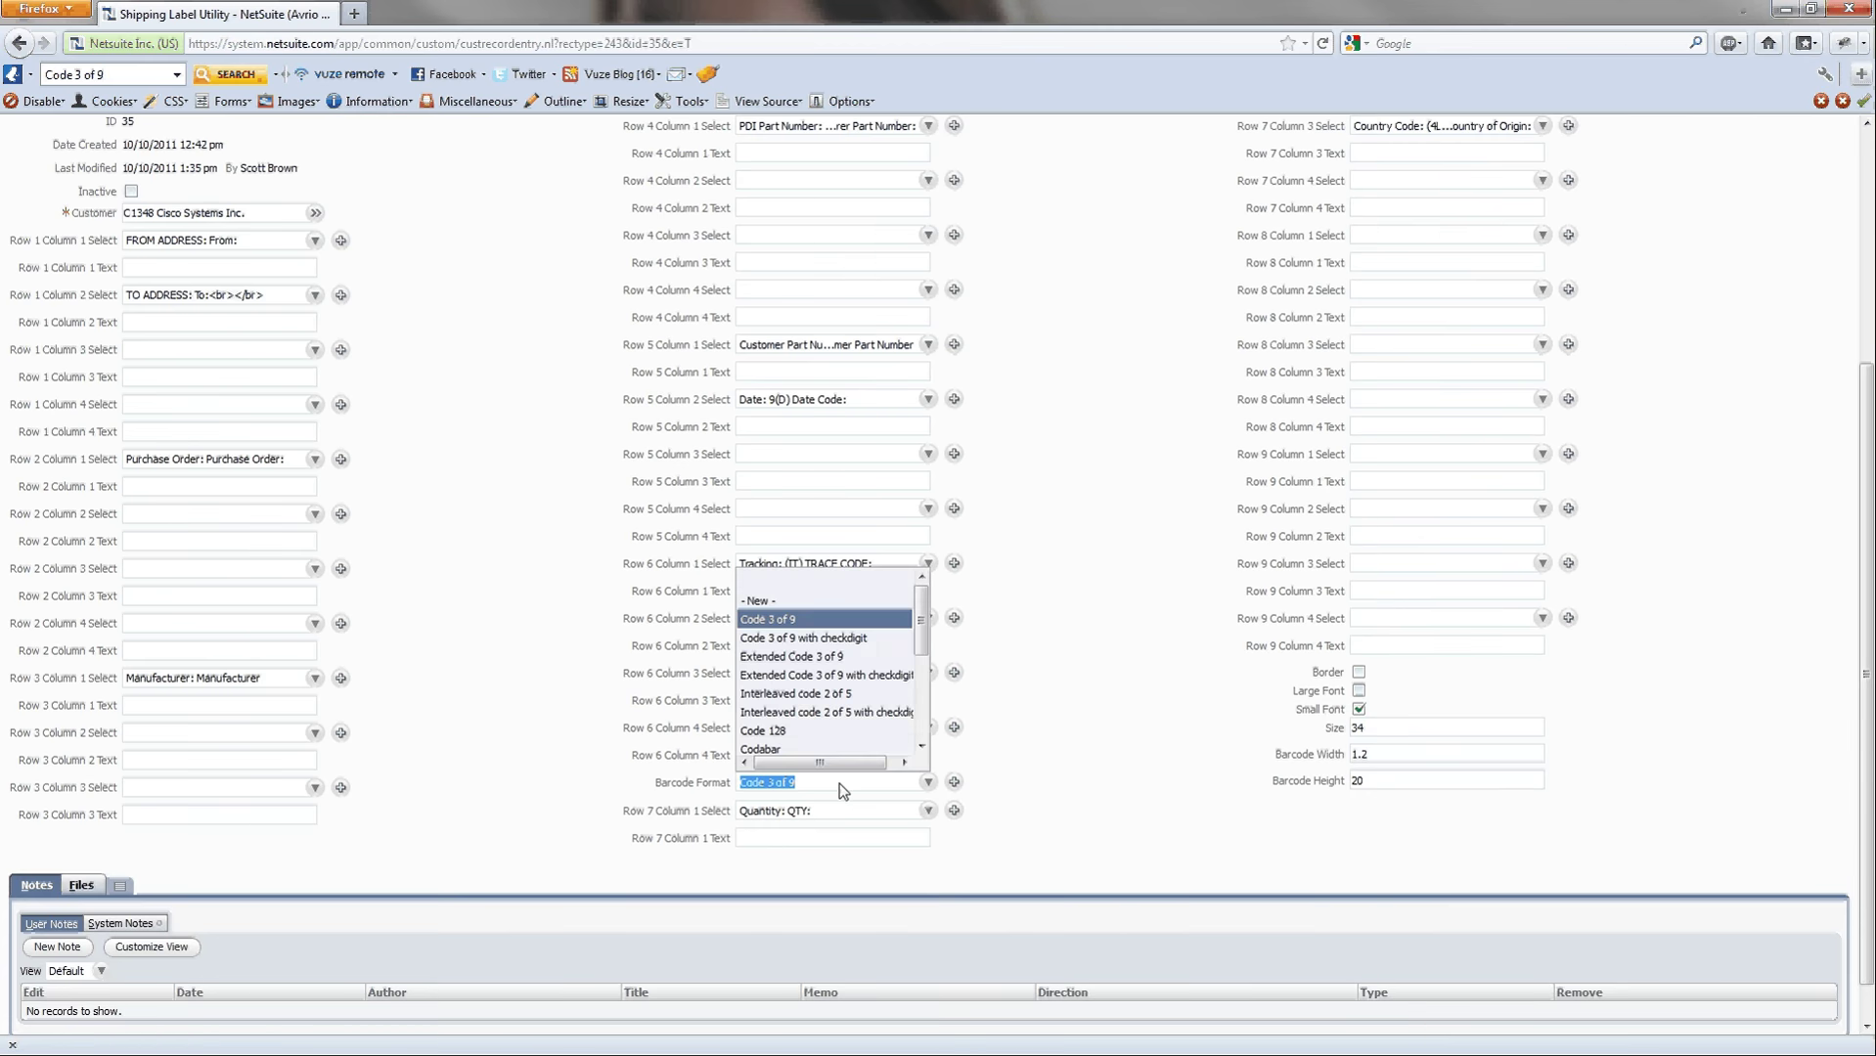
left_click(840, 785)
scroll(1156, 690, "up", 2)
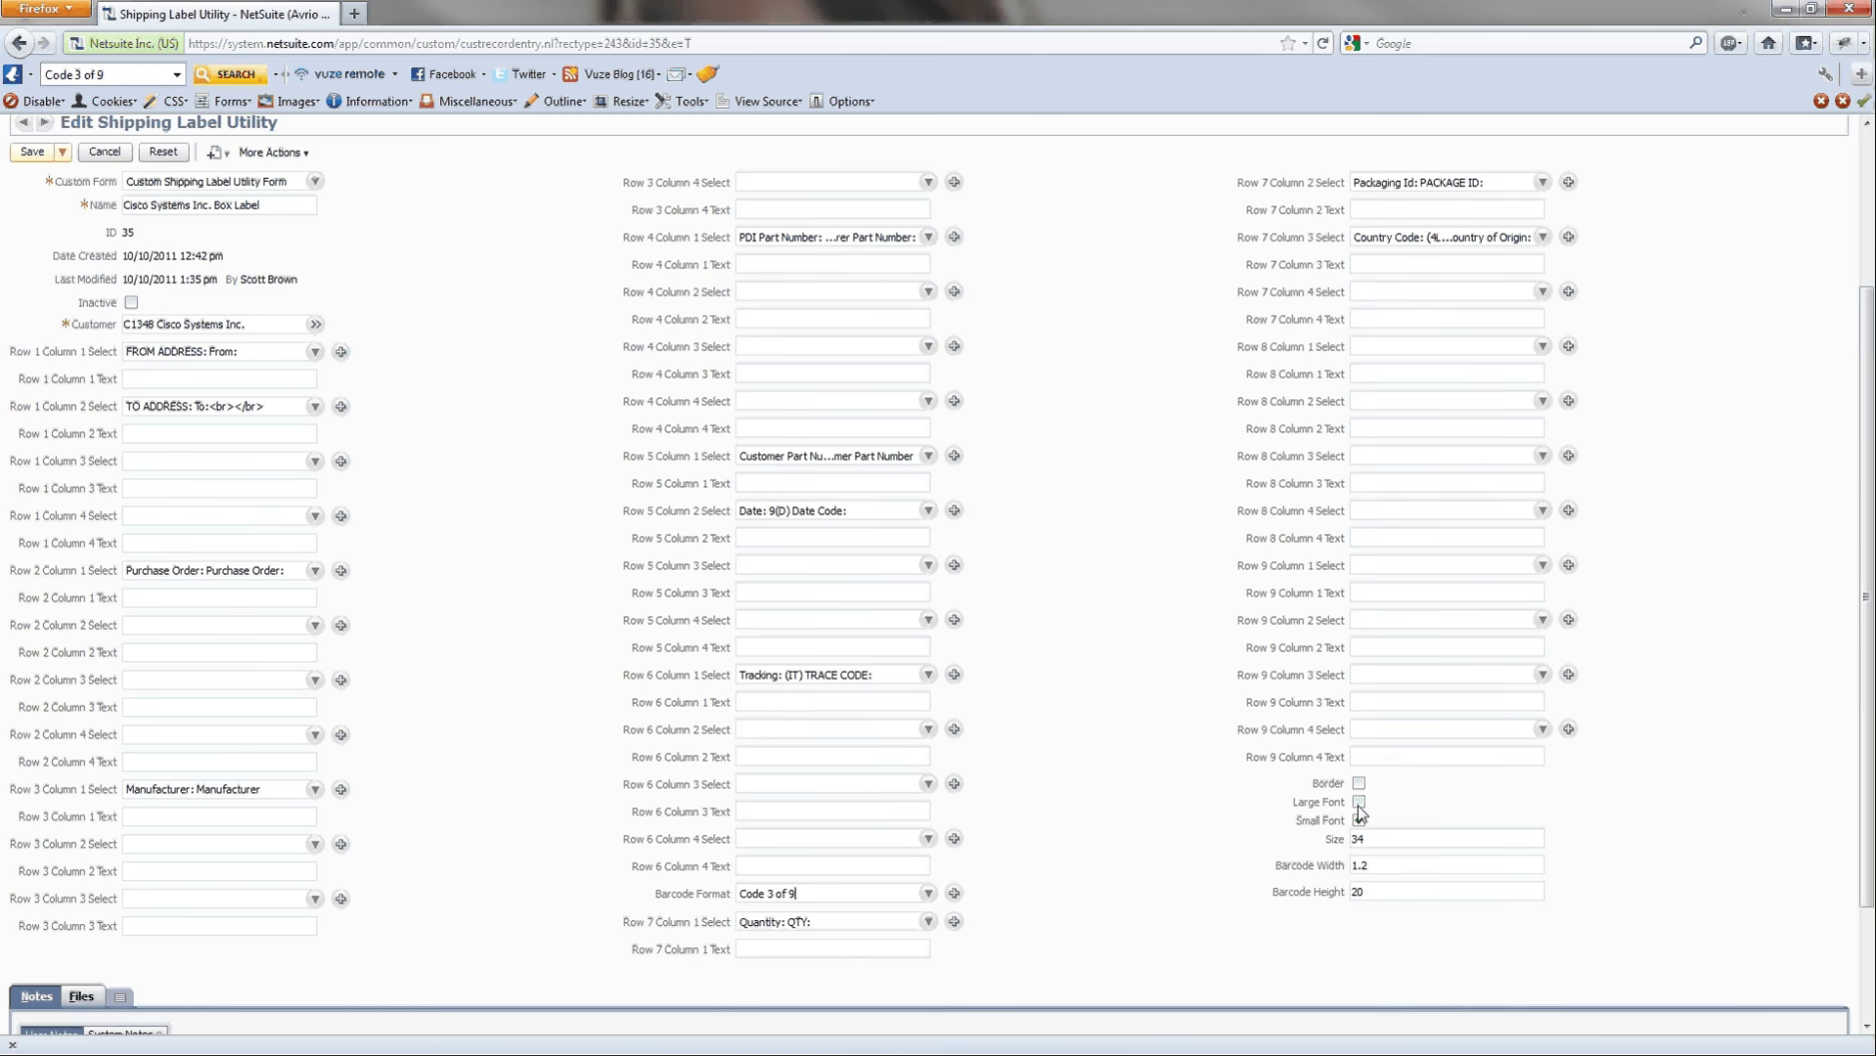
left_click(1375, 839)
scroll(1409, 733, "down", 2)
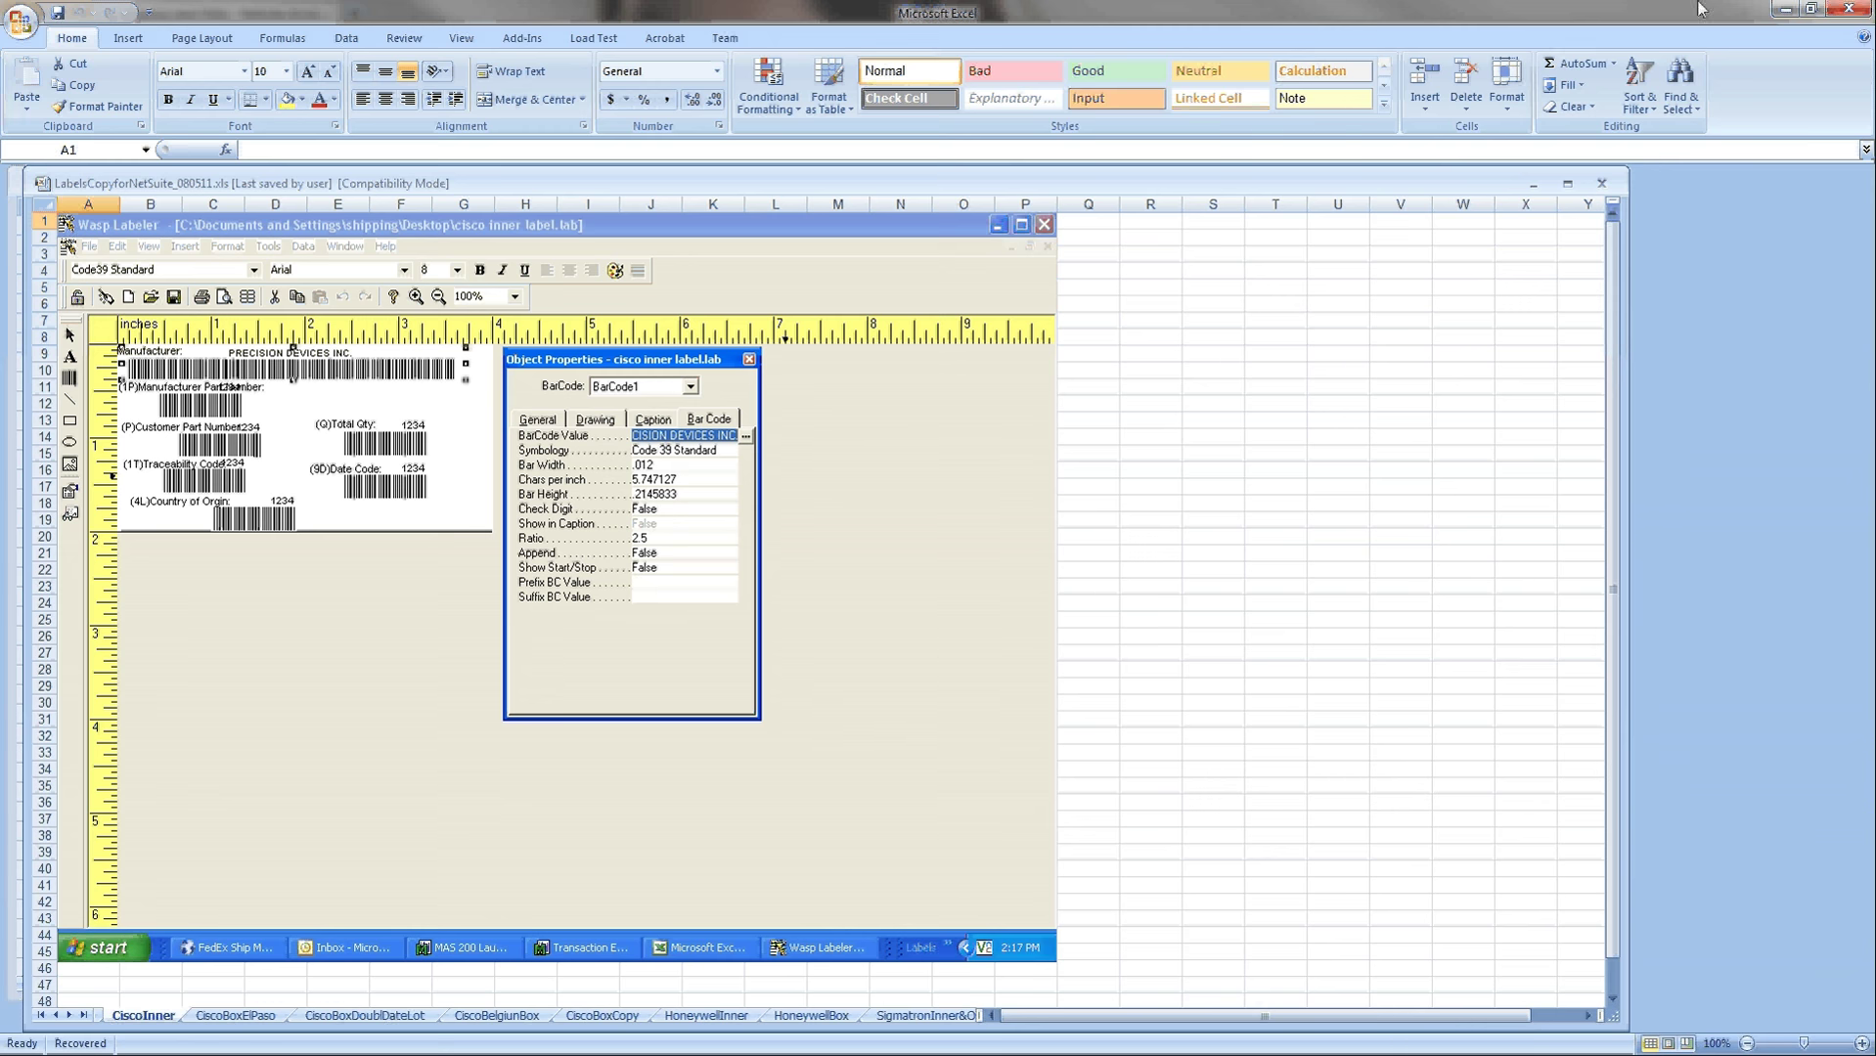
left_click(1788, 9)
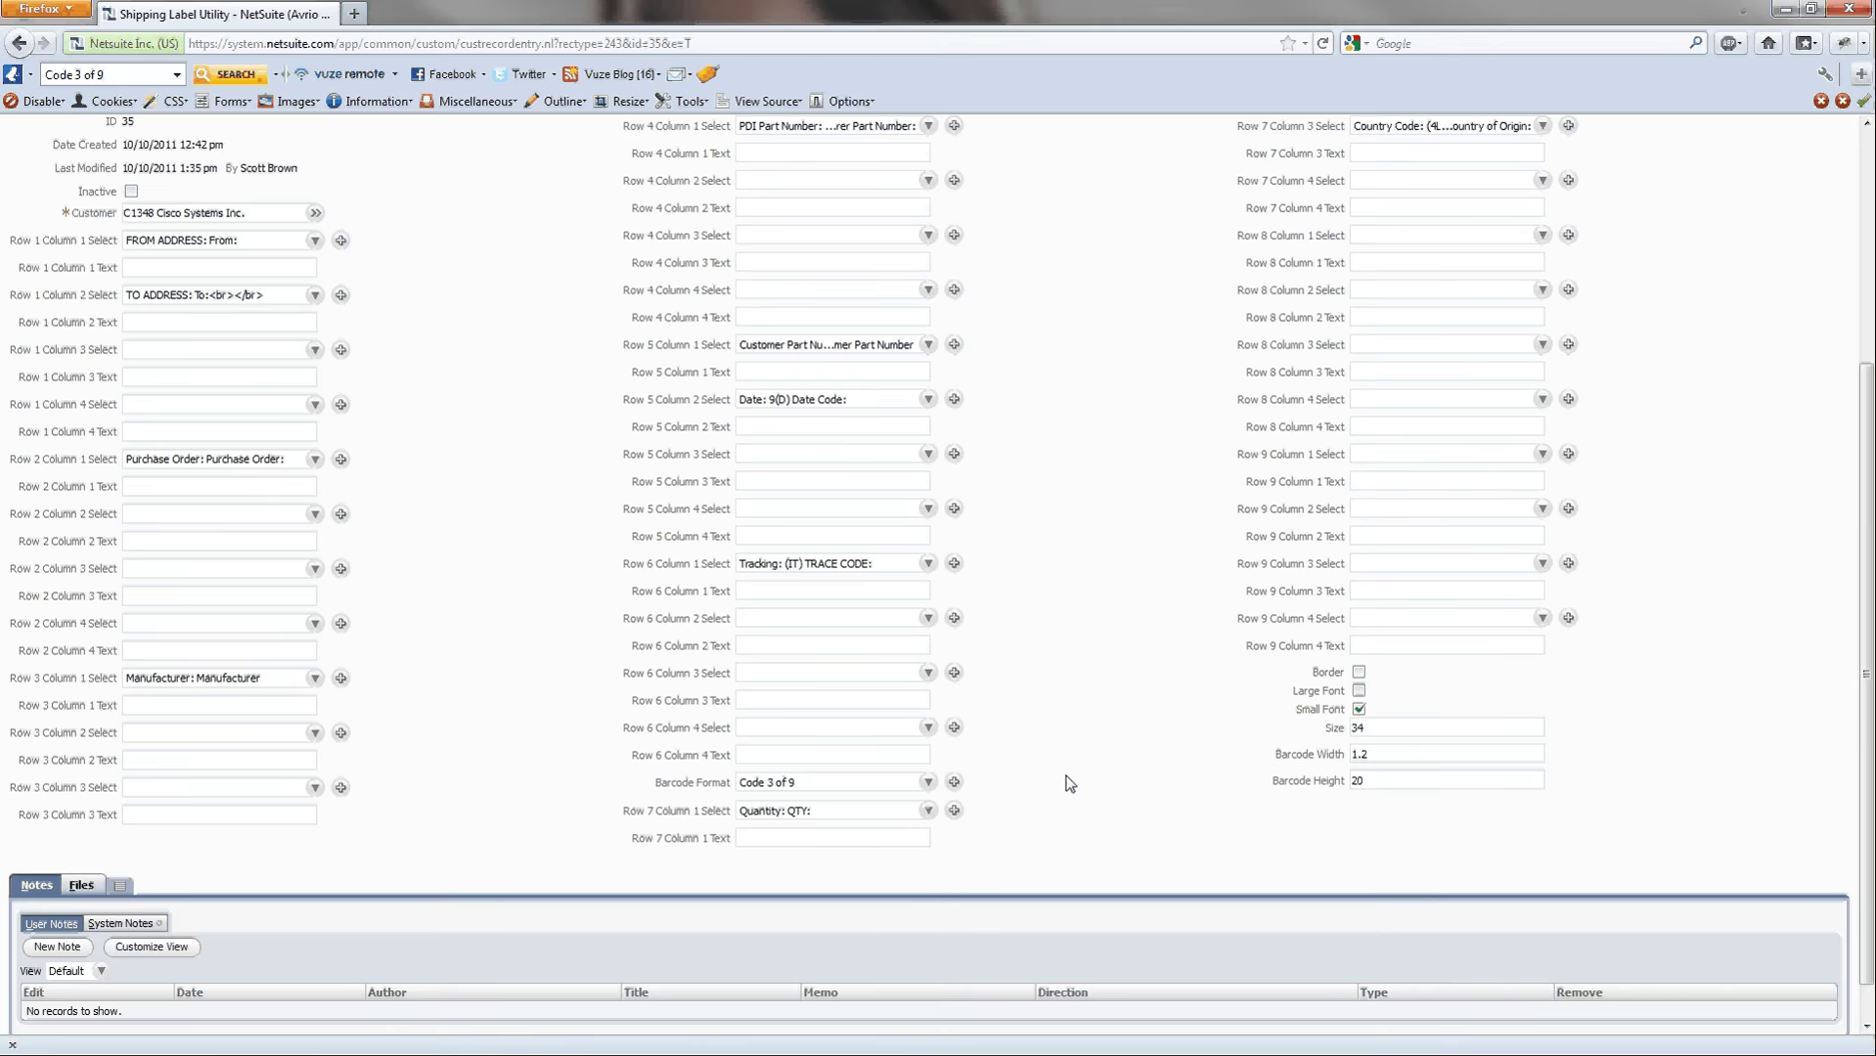
scroll(1070, 784, "up", 3)
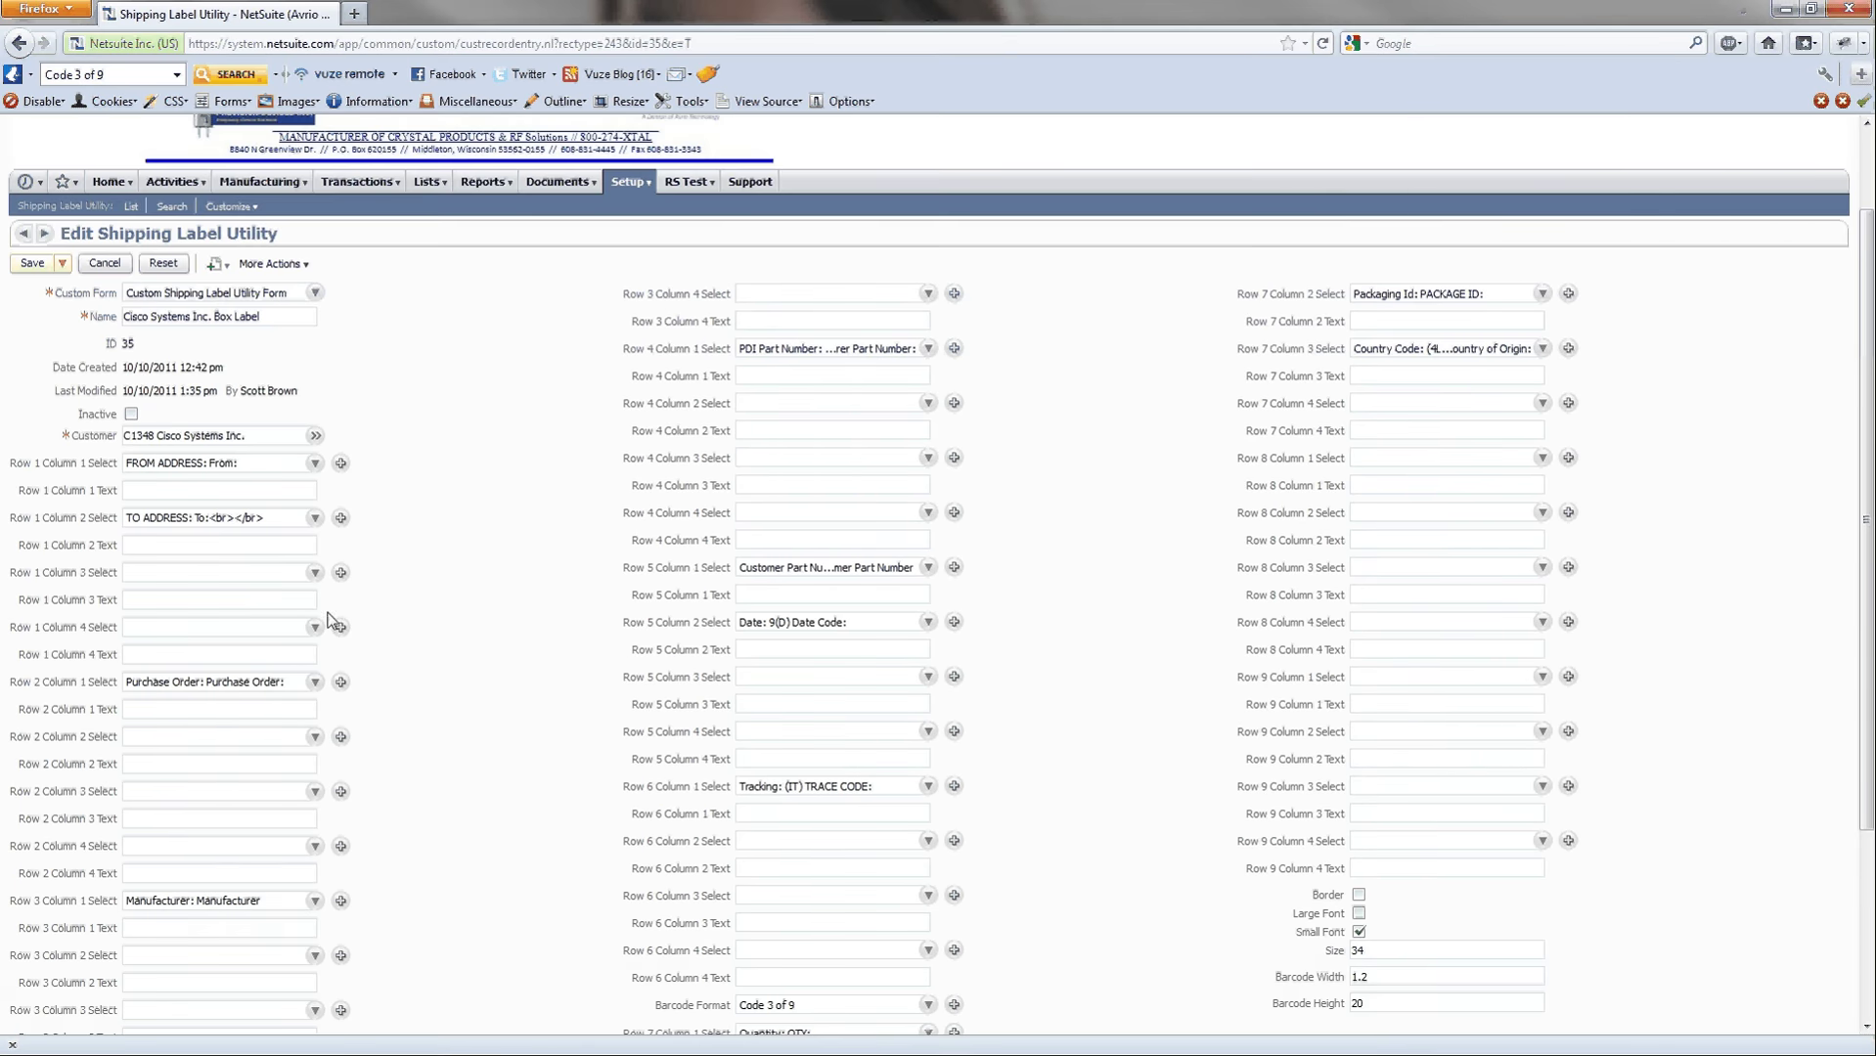
scroll(544, 675, "down", 2)
scroll(427, 621, "up", 3)
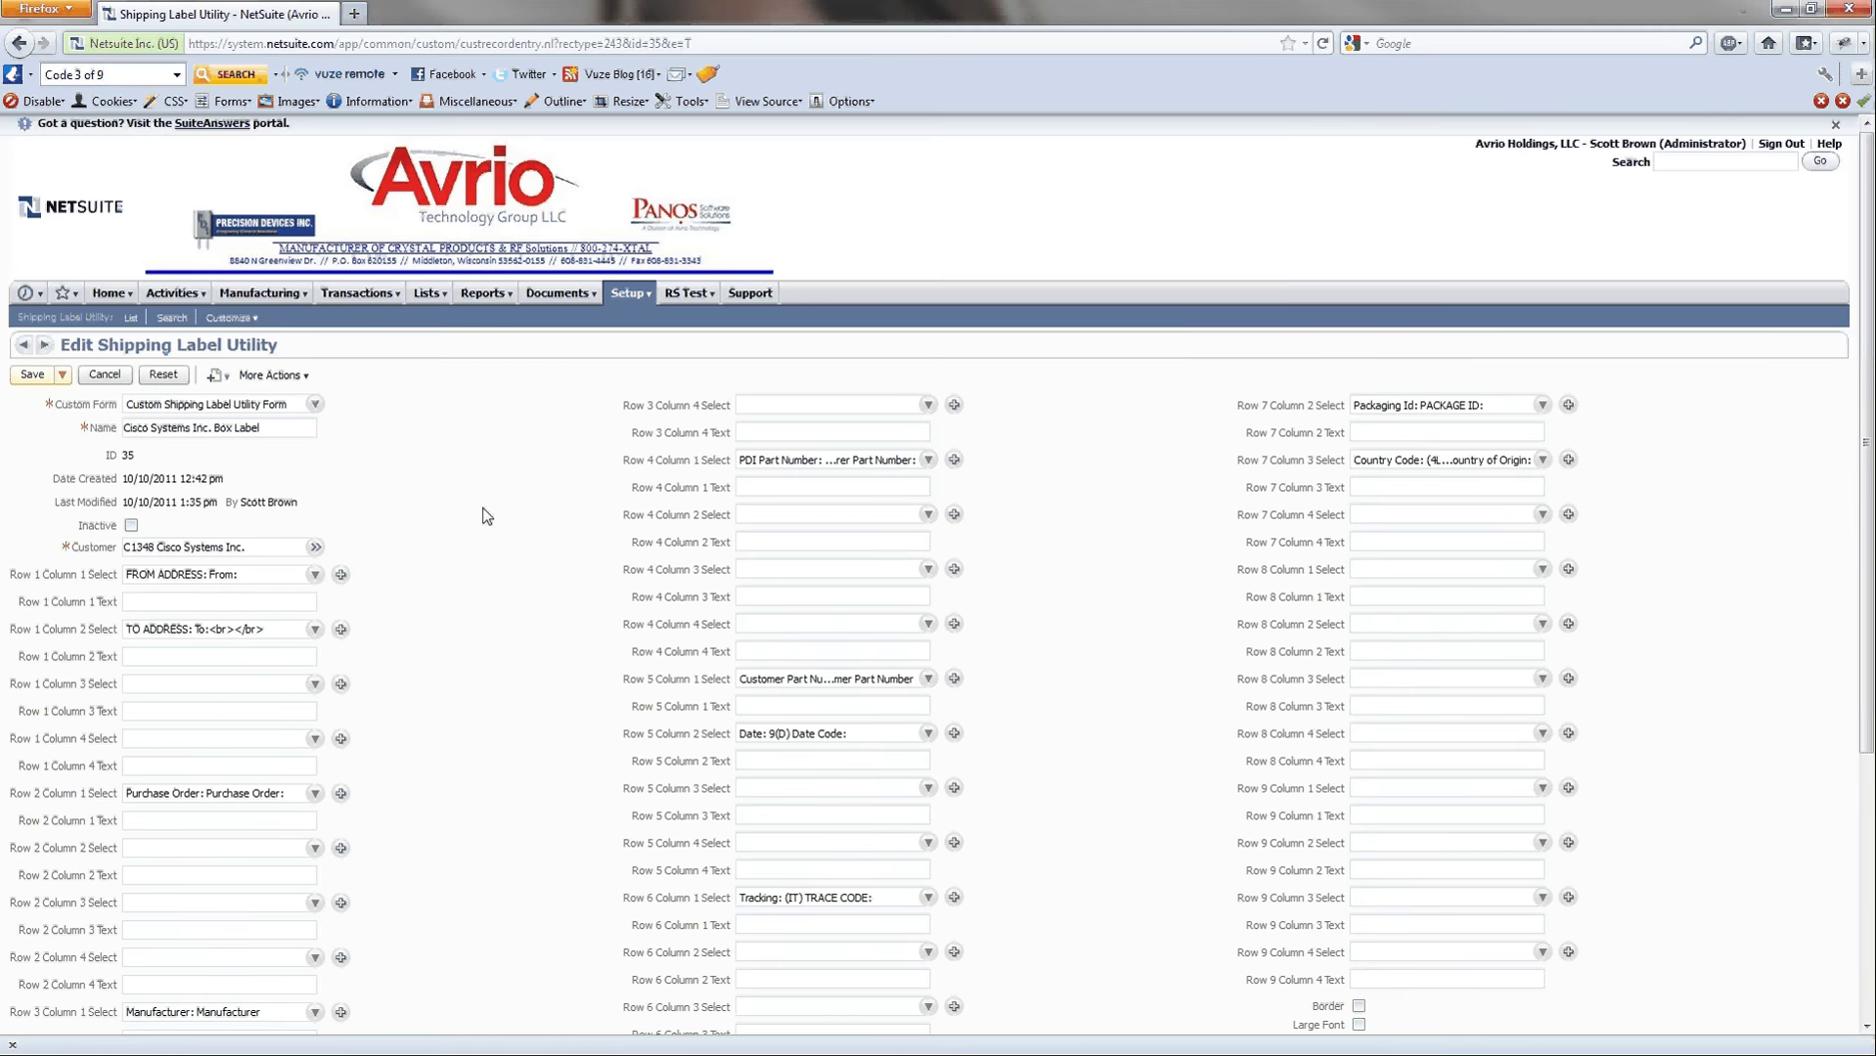
scroll(486, 516, "down", 3)
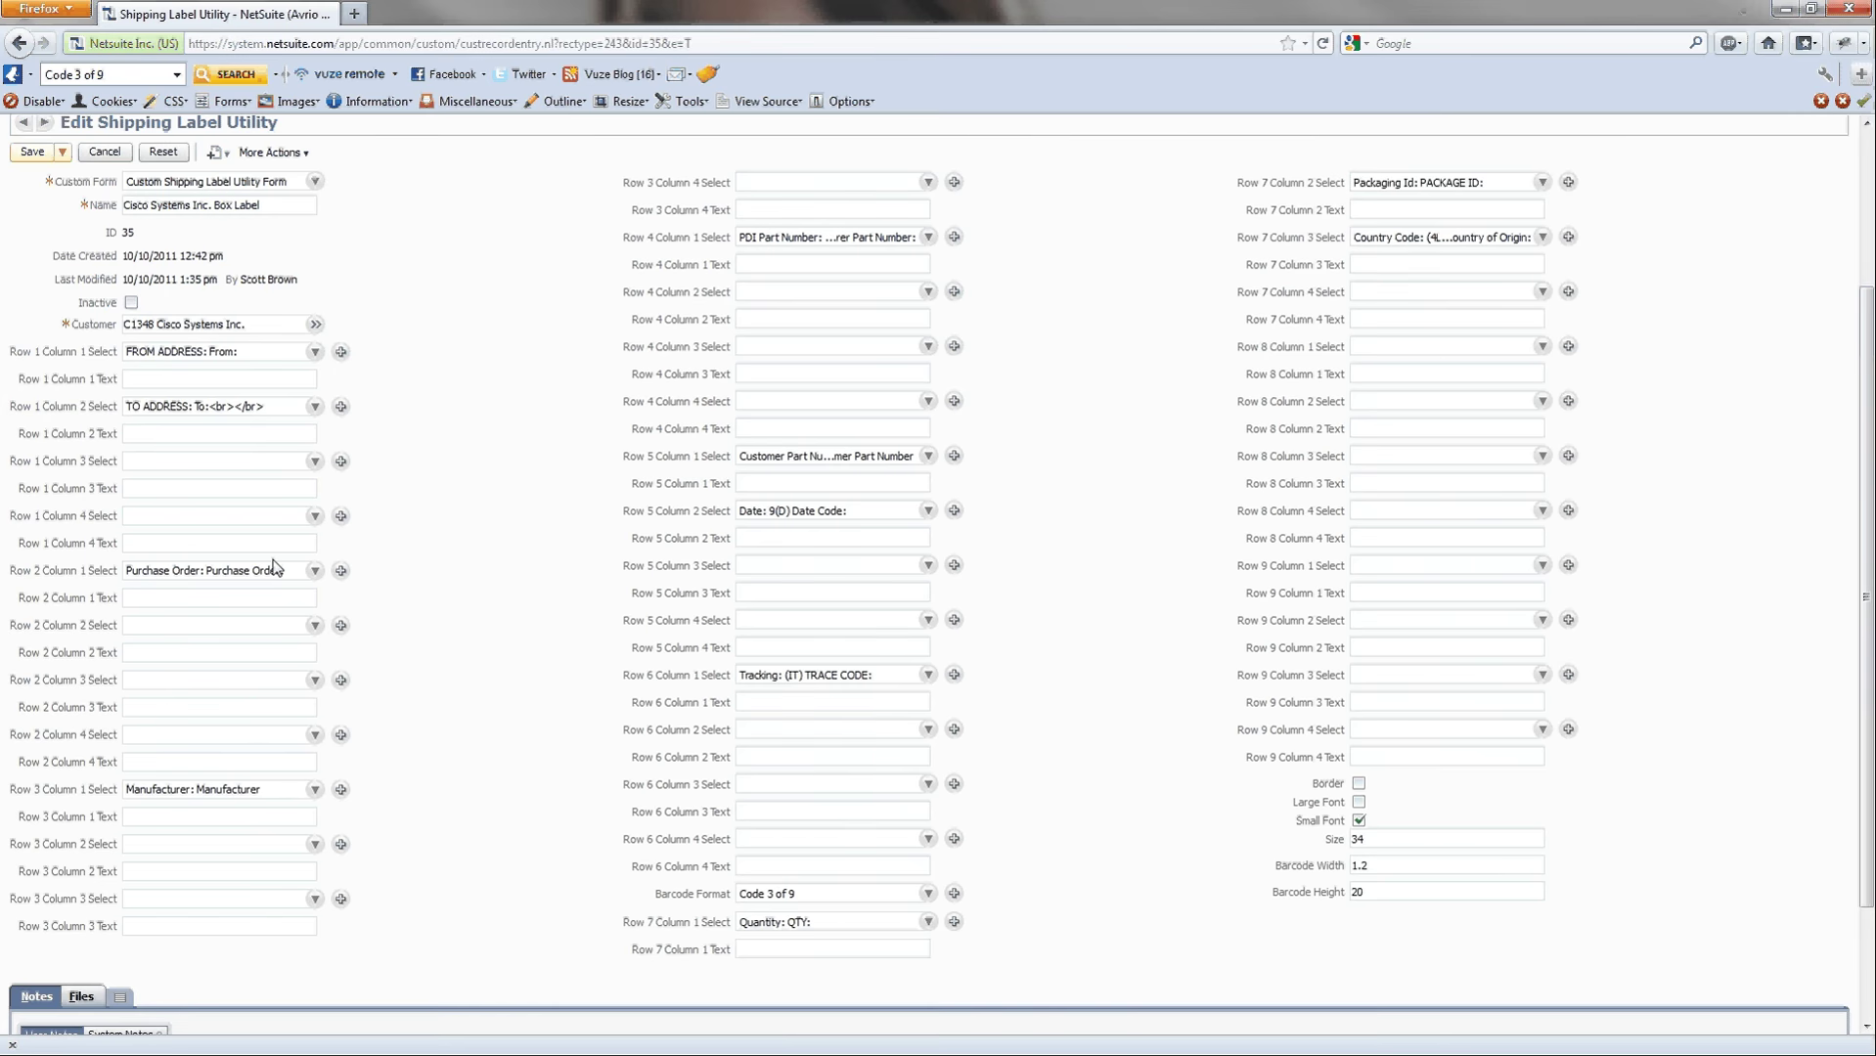
scroll(1026, 369, "up", 2)
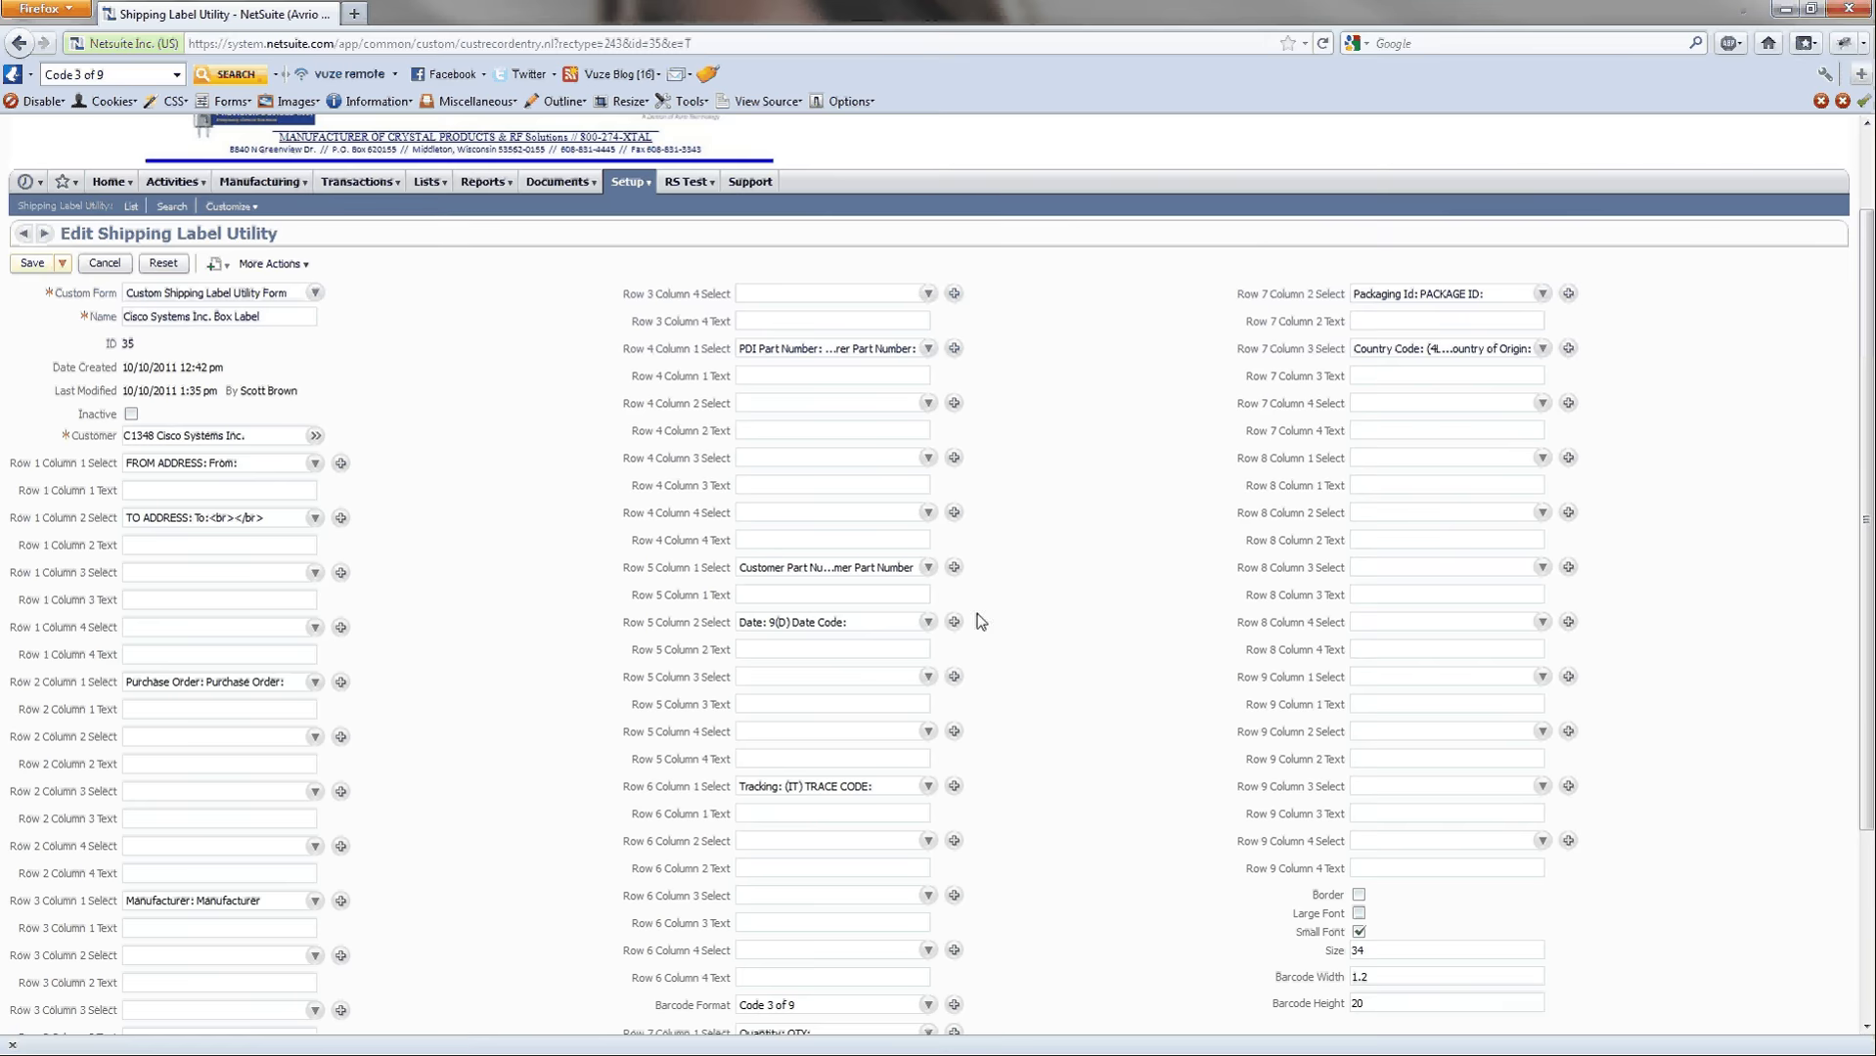
scroll(1017, 605, "down", 2)
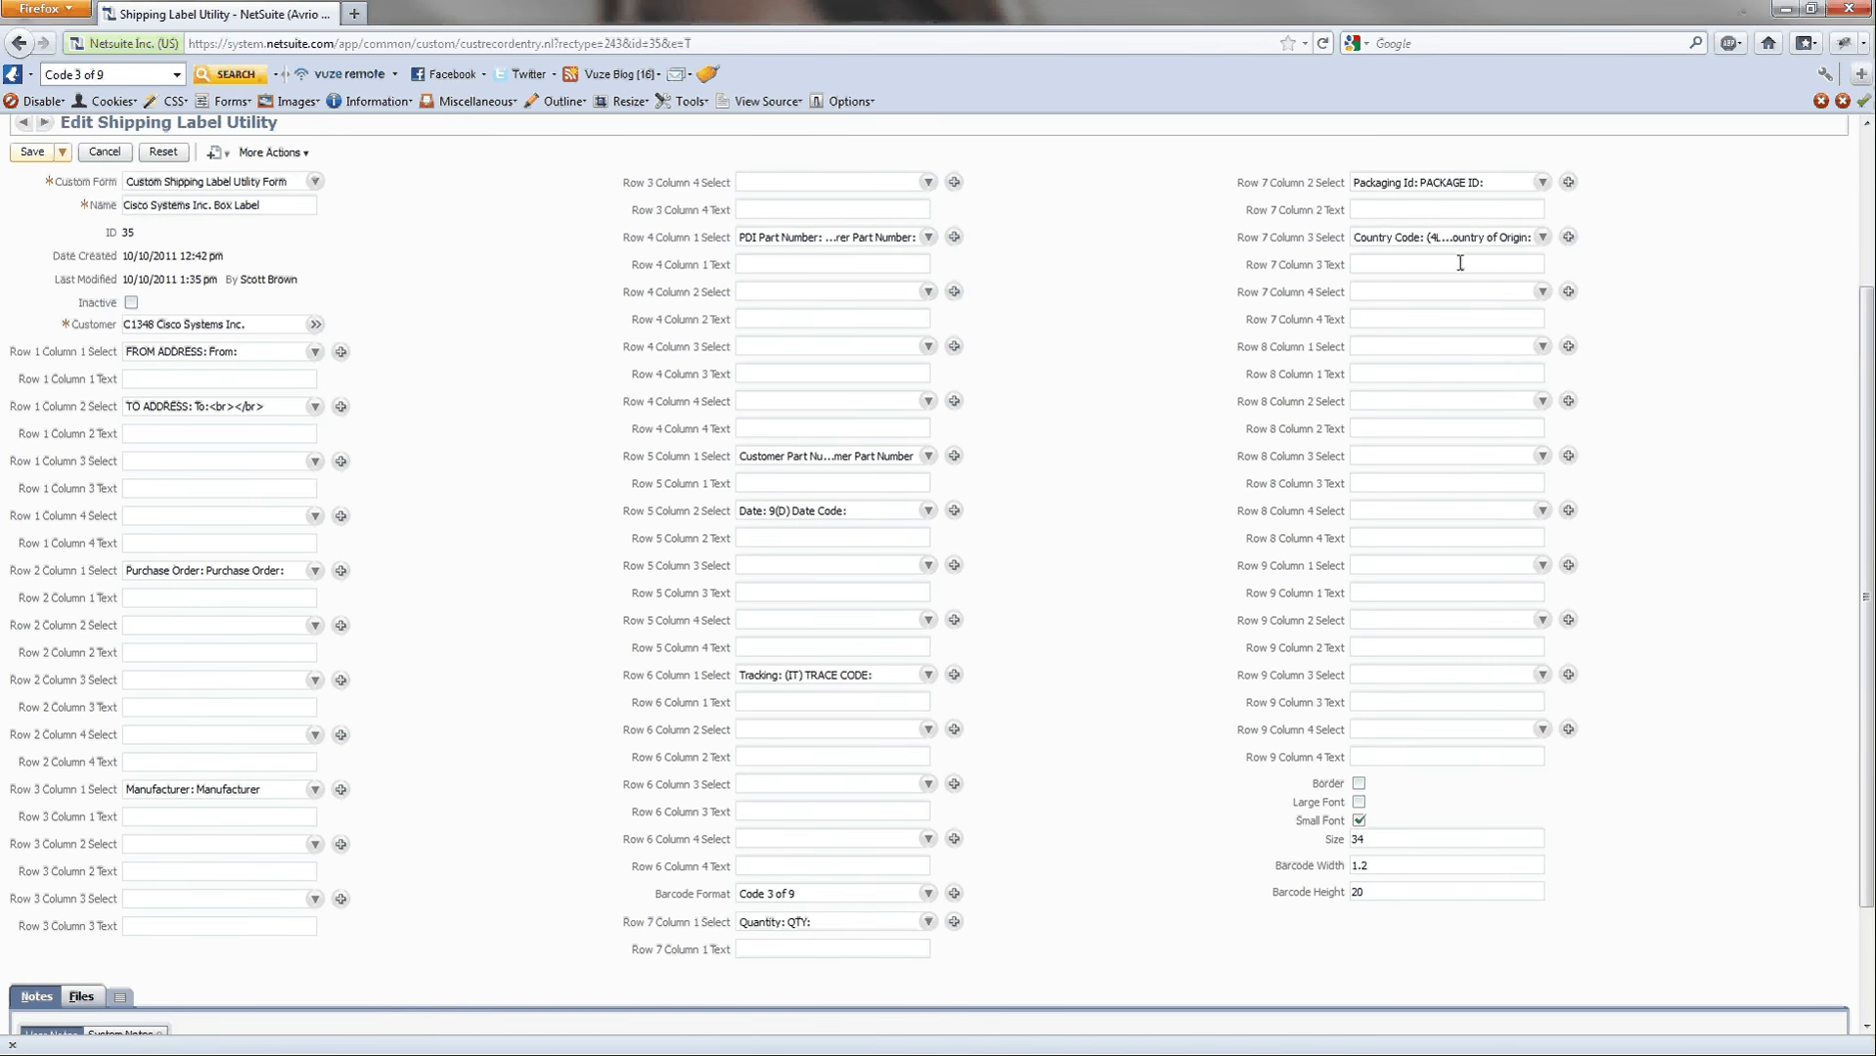
scroll(440, 440, "up", 2)
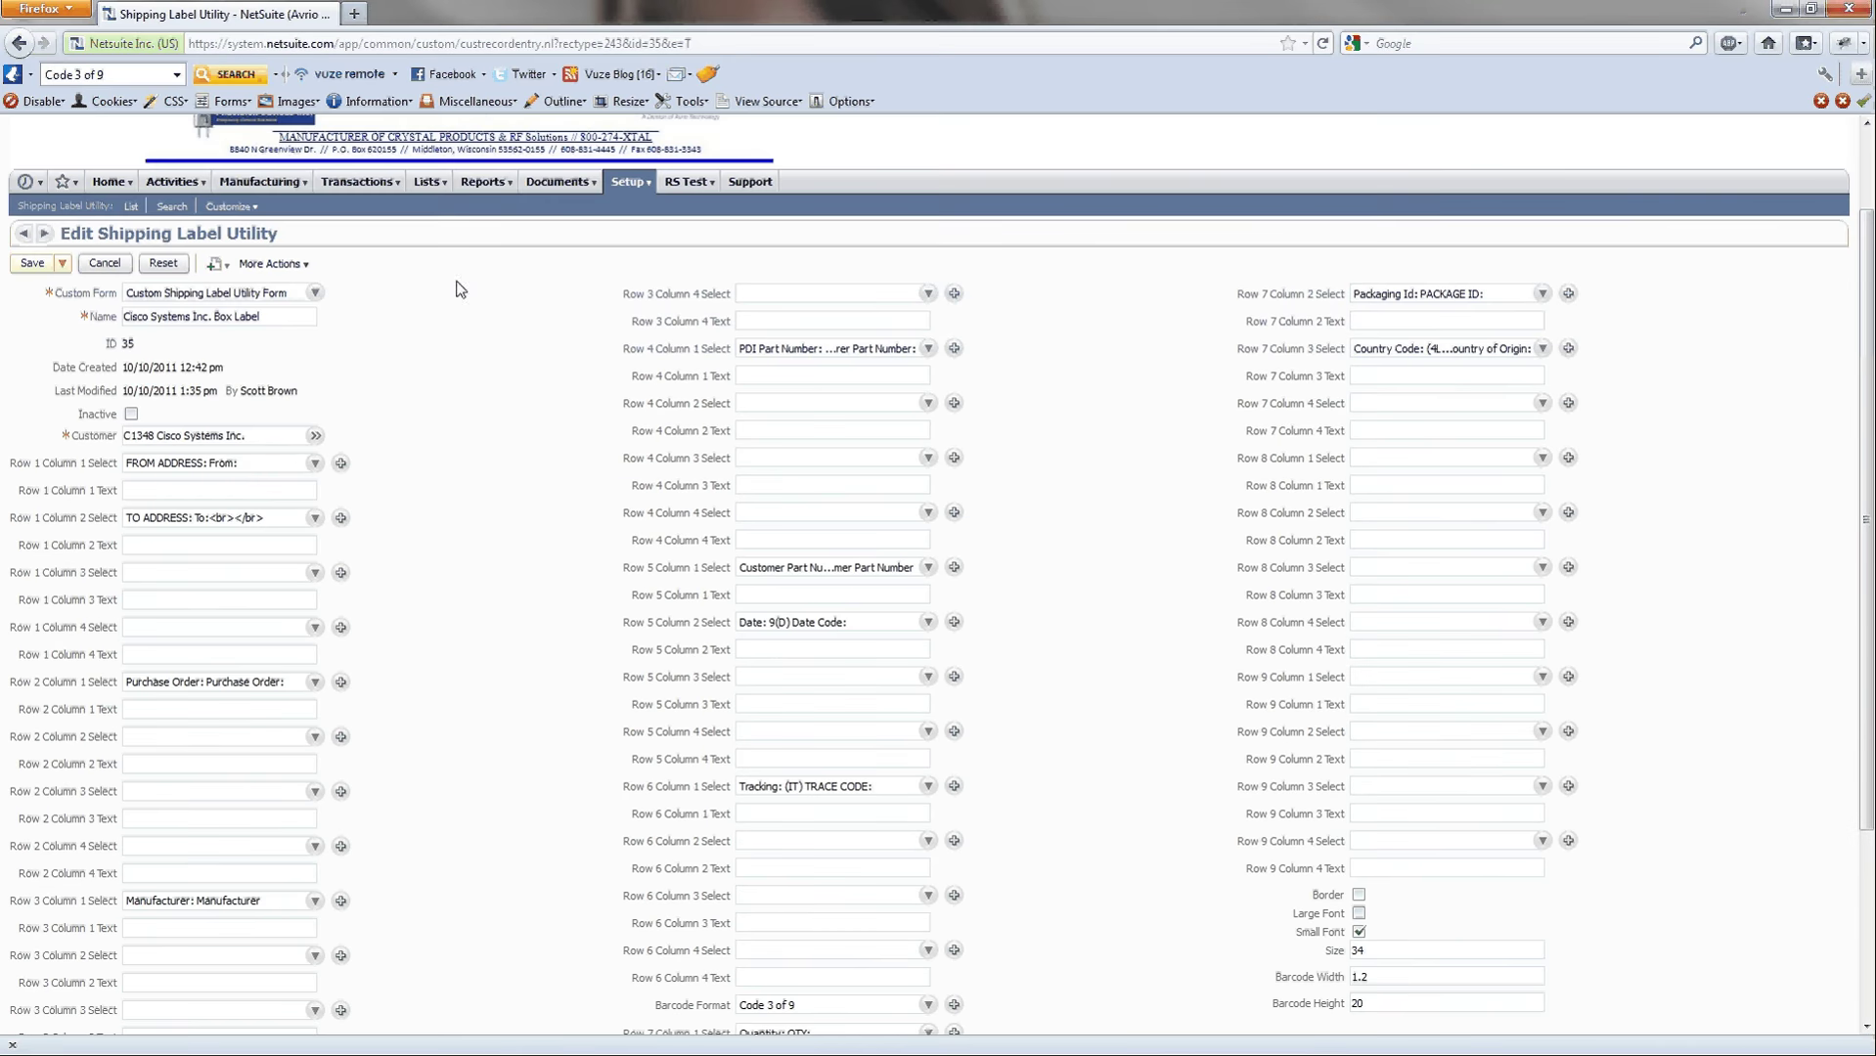
- Open the Item Fulfillments list and edit fulfillment 20039 for Cisco Systems Inc
mouse_move(376, 192)
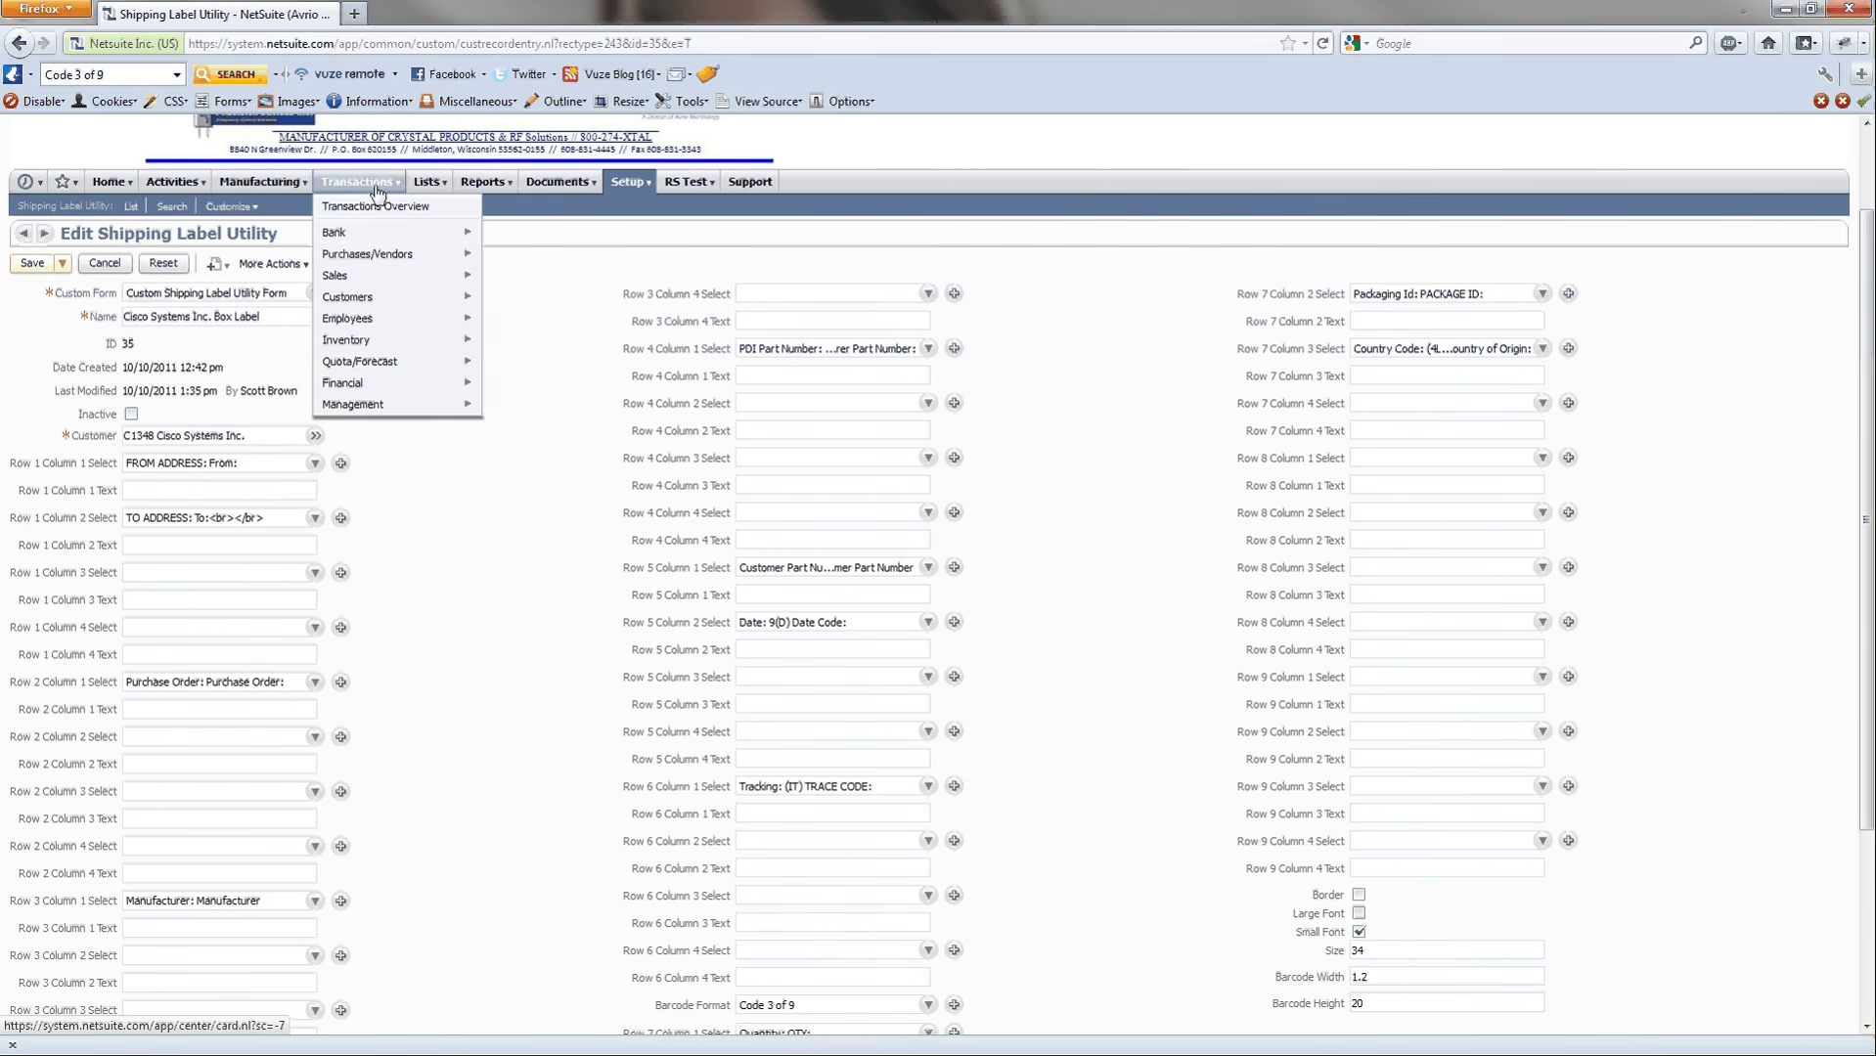
mouse_move(411, 274)
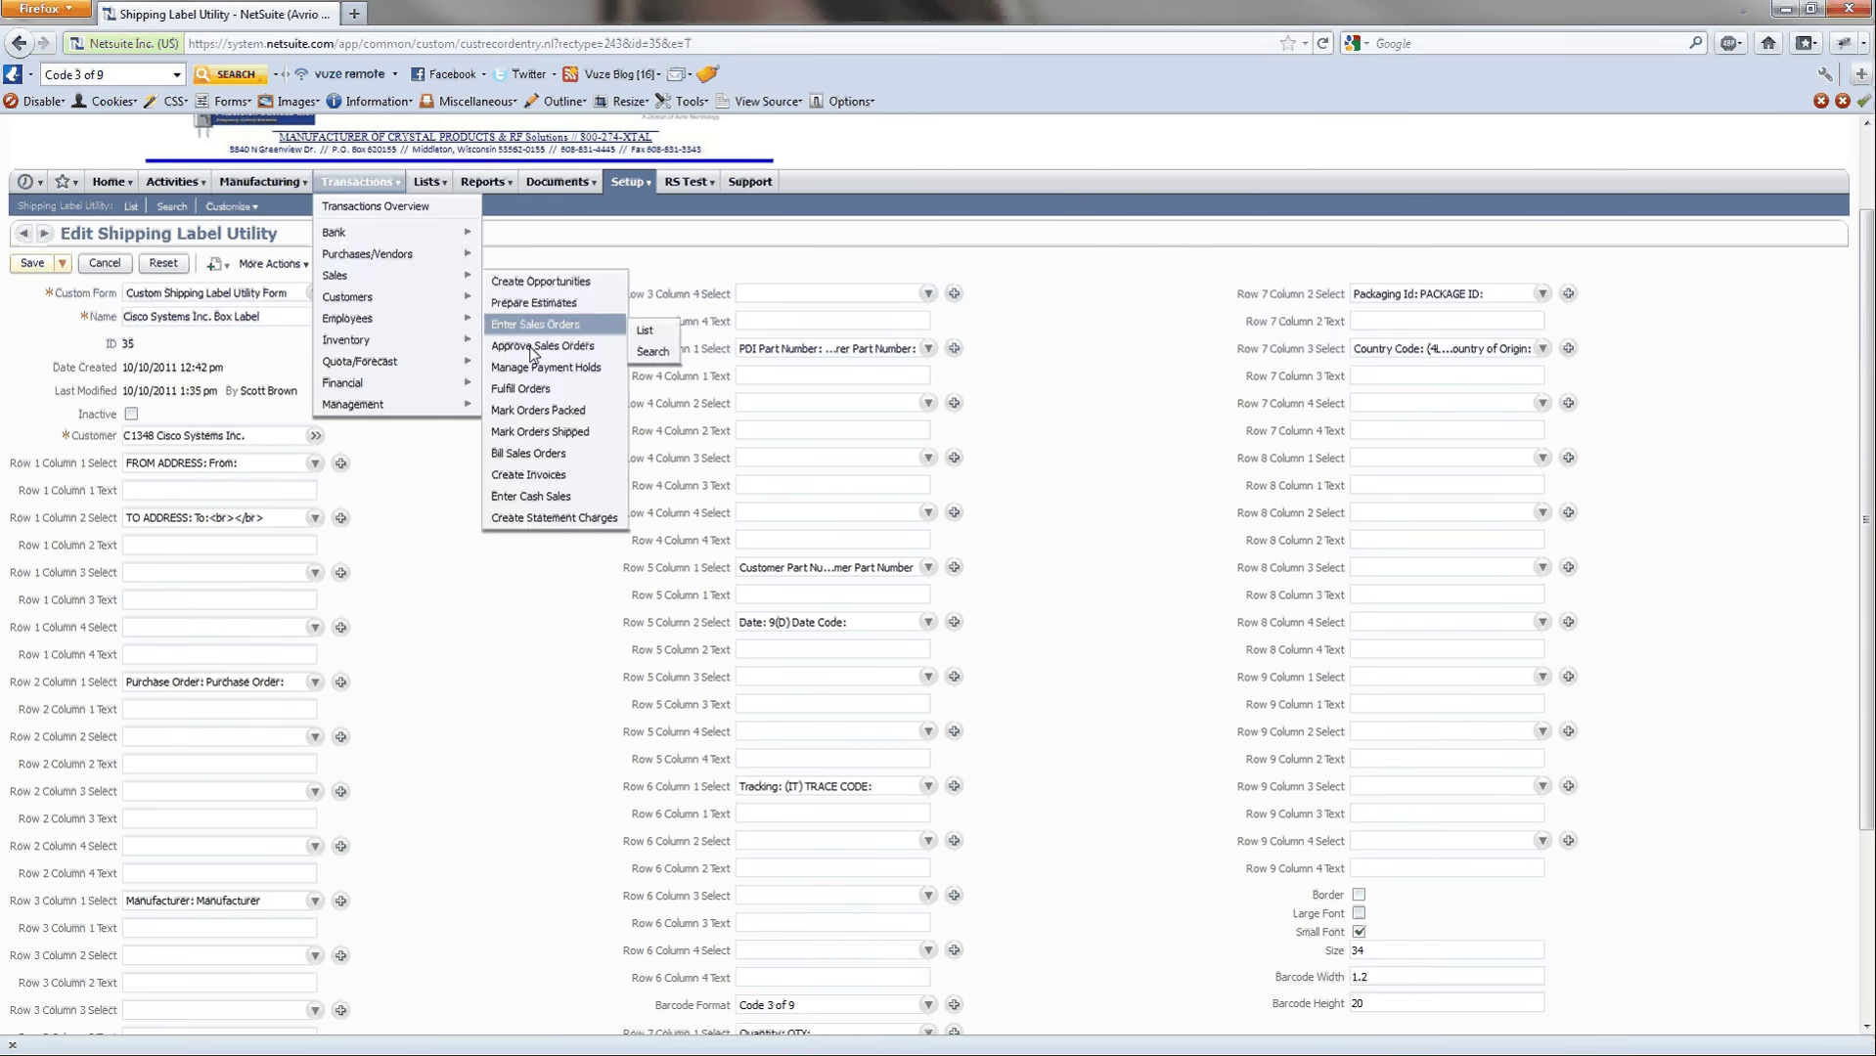
mouse_move(551, 394)
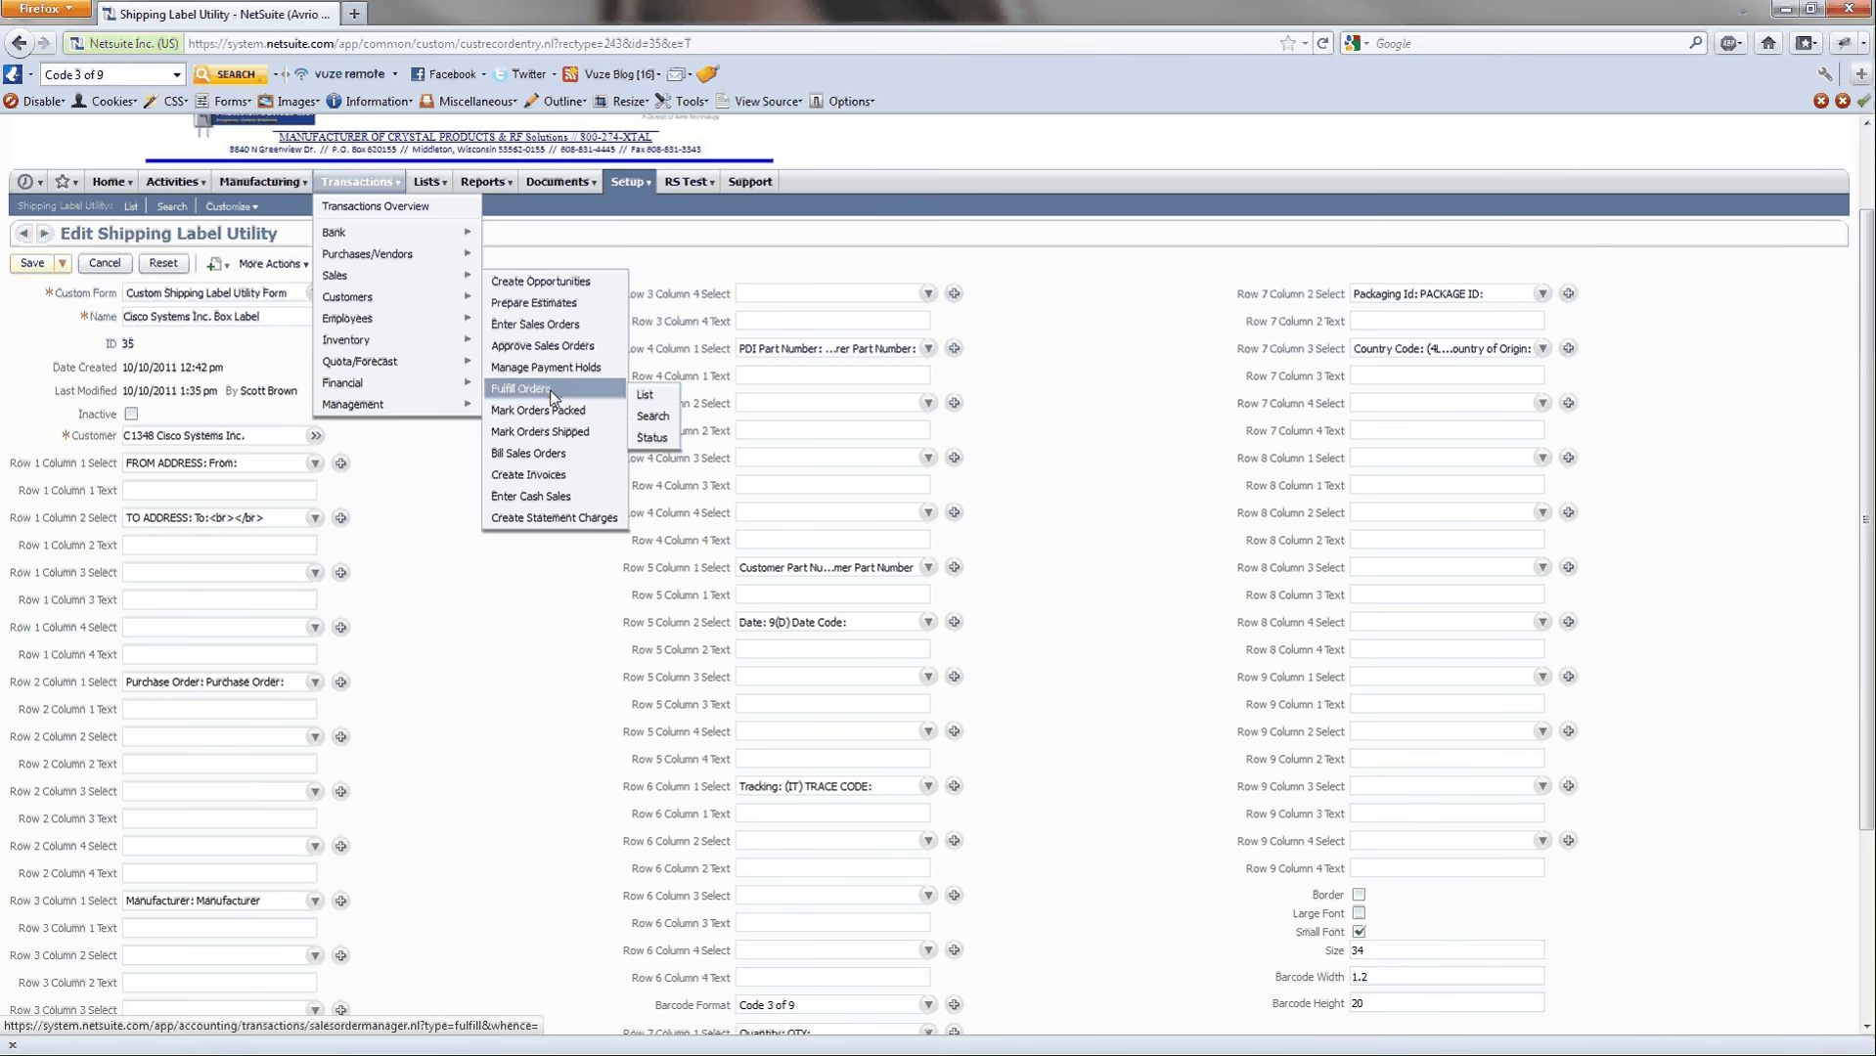
left_click(653, 397)
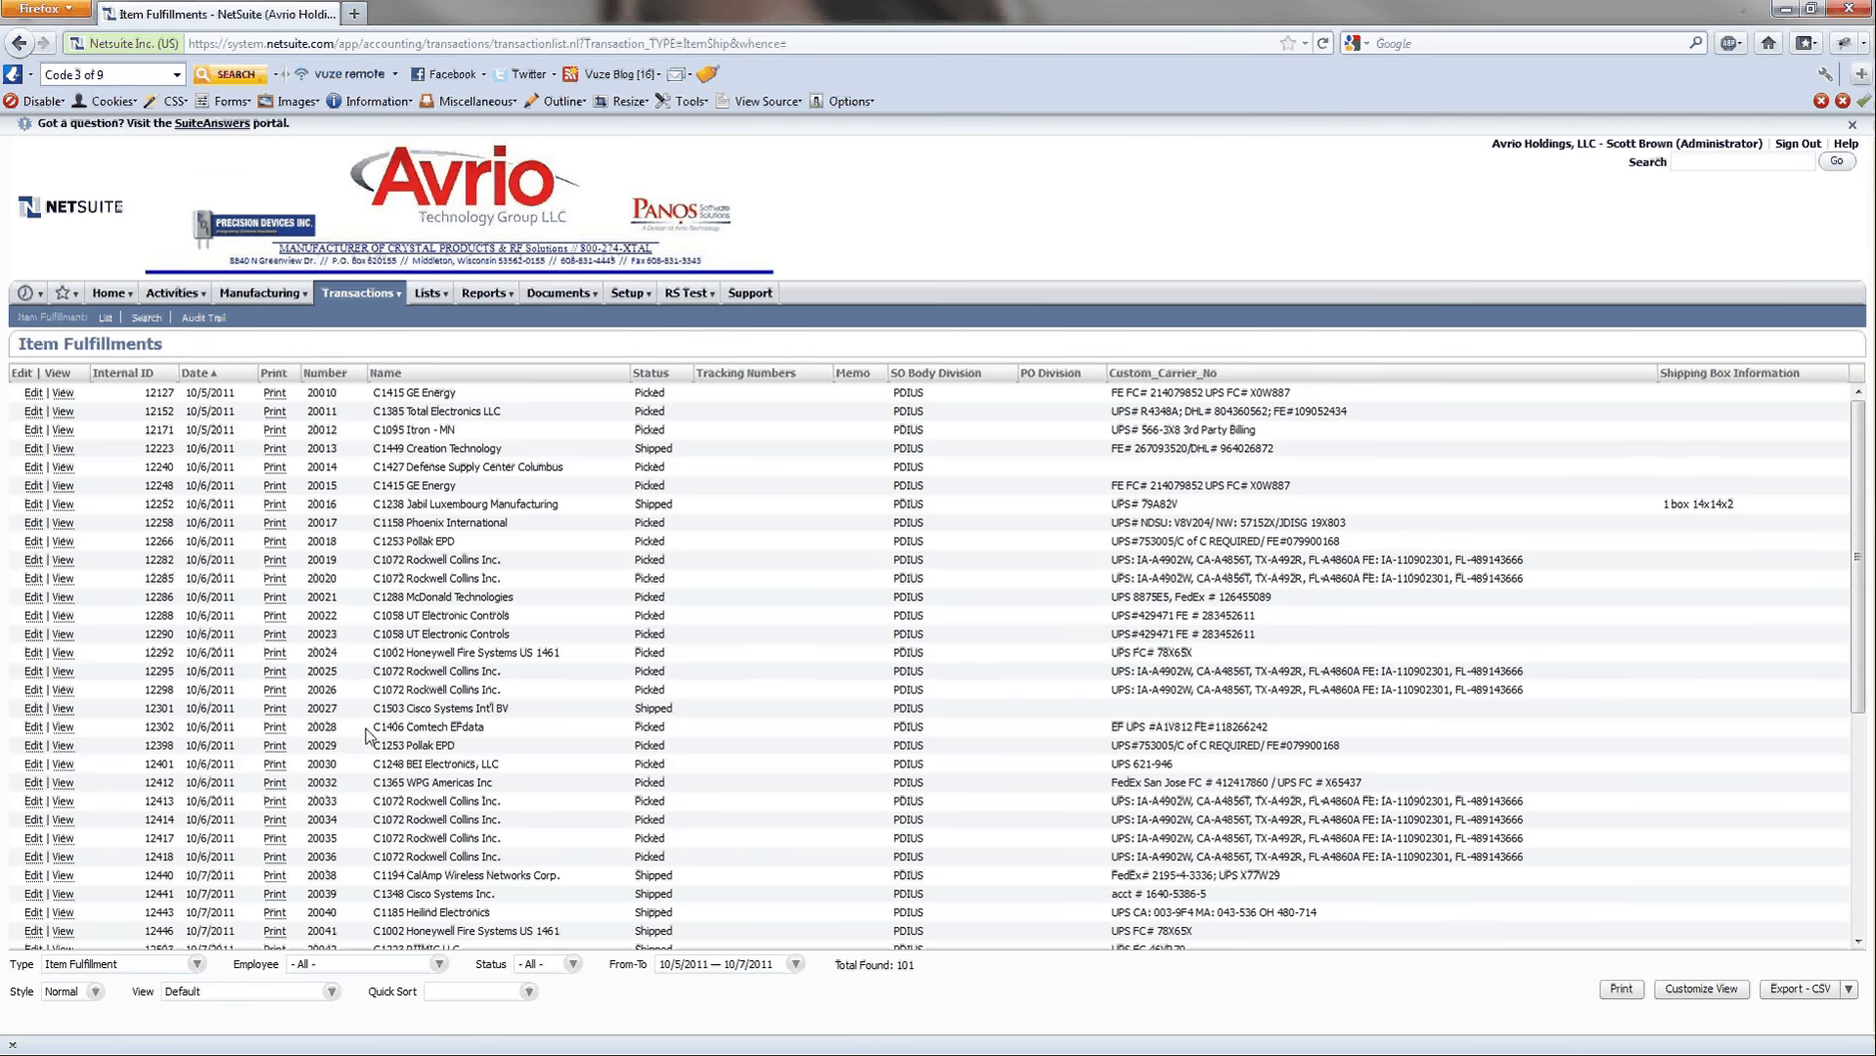
scroll(436, 545, "down", 3)
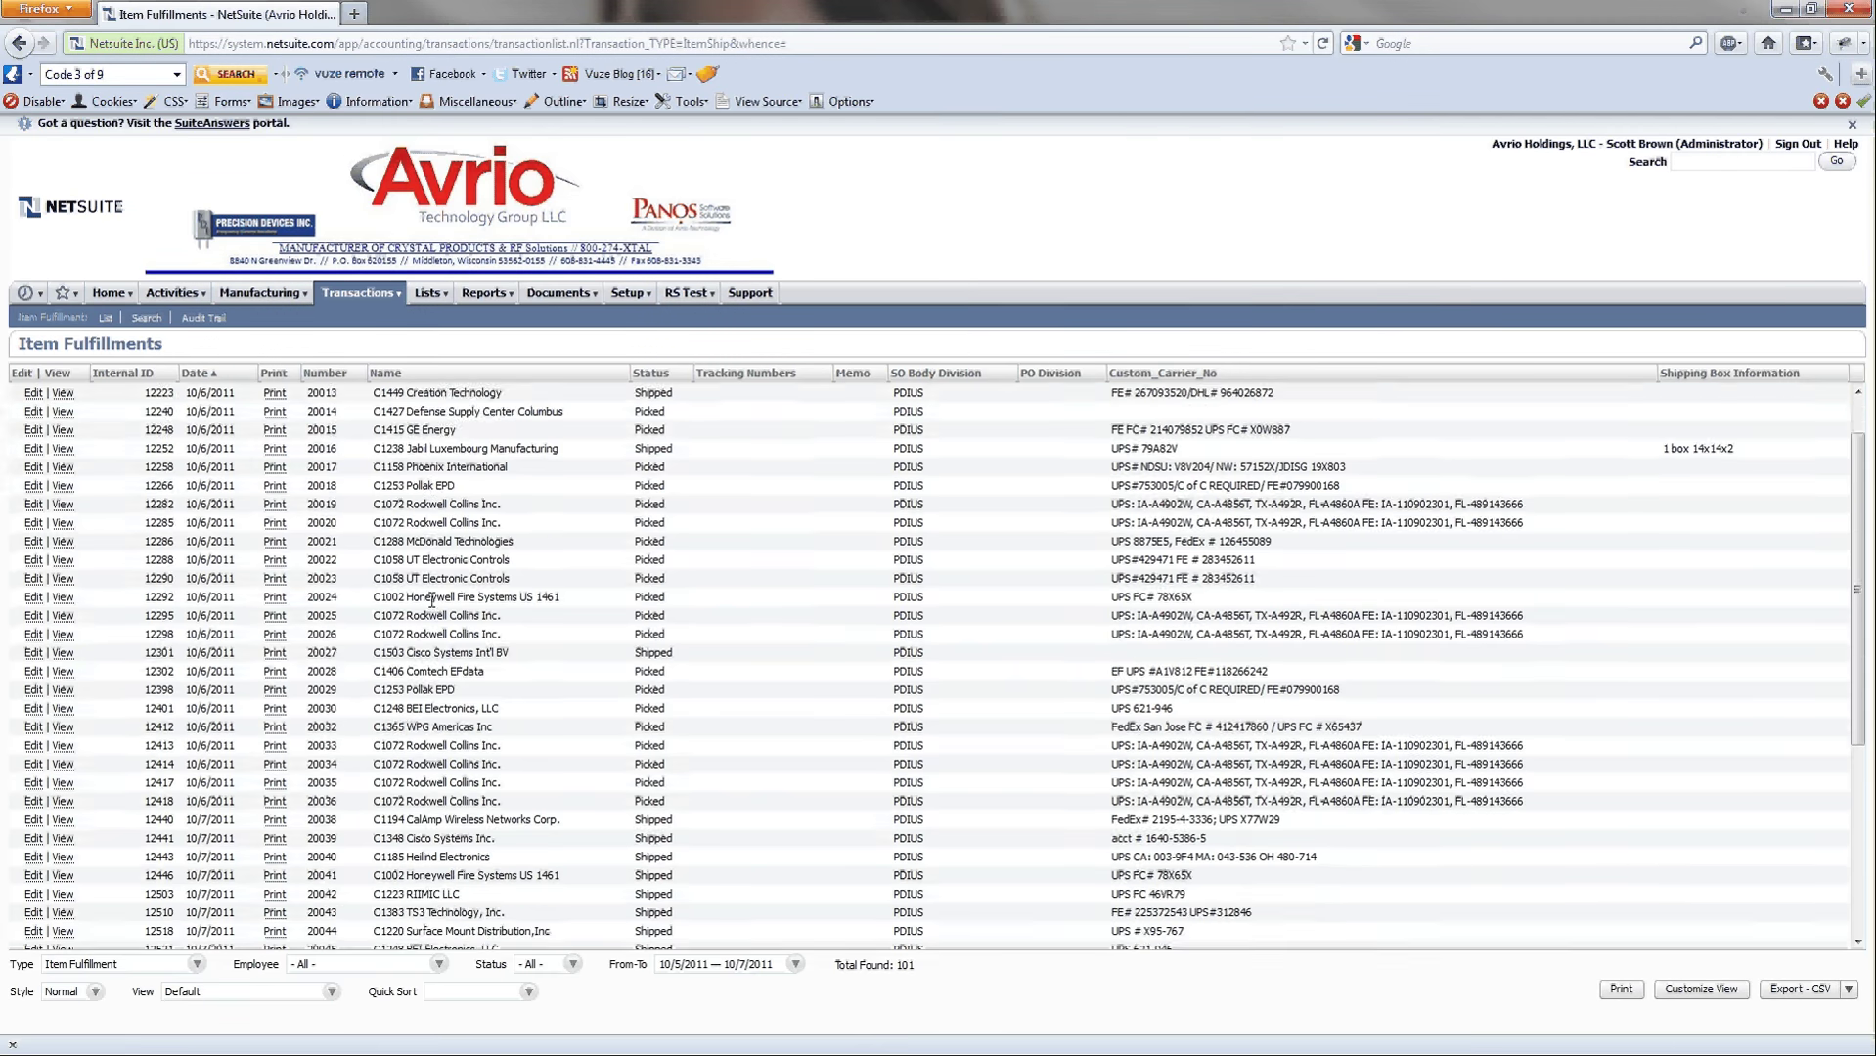
scroll(423, 744, "down", 1)
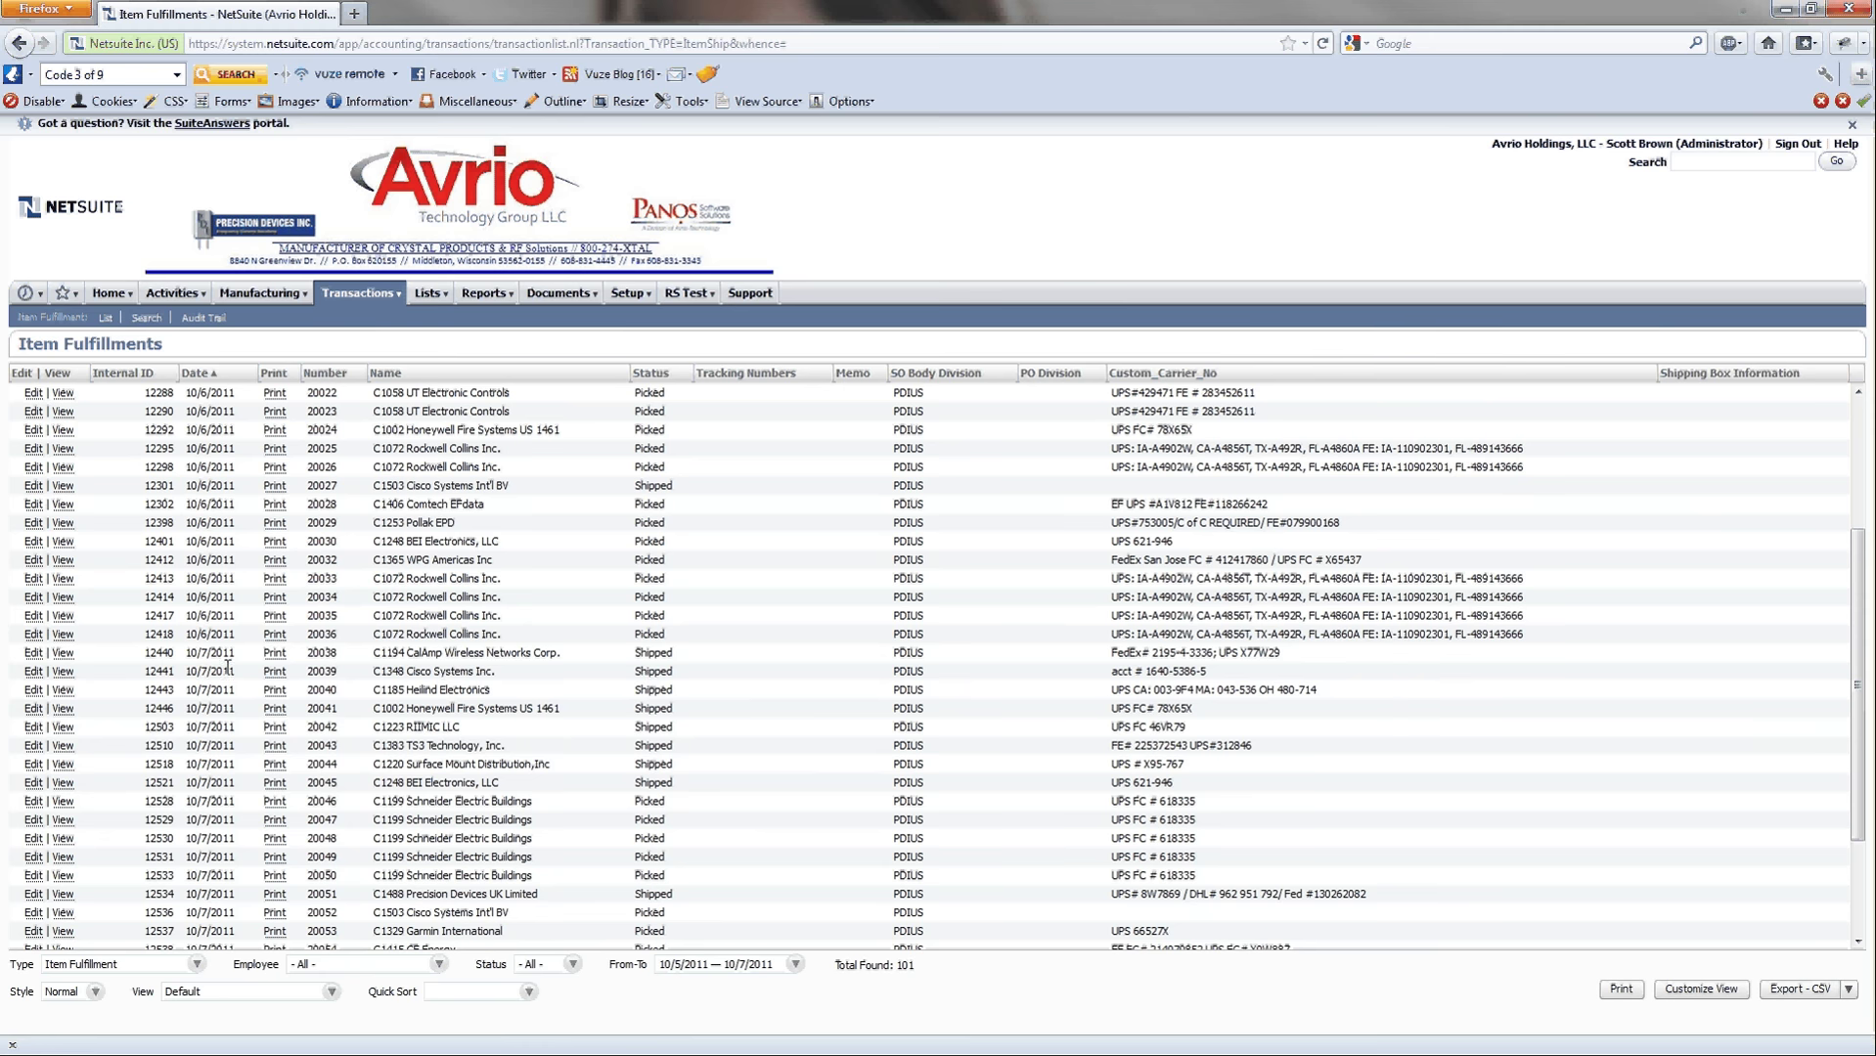
left_click(34, 673)
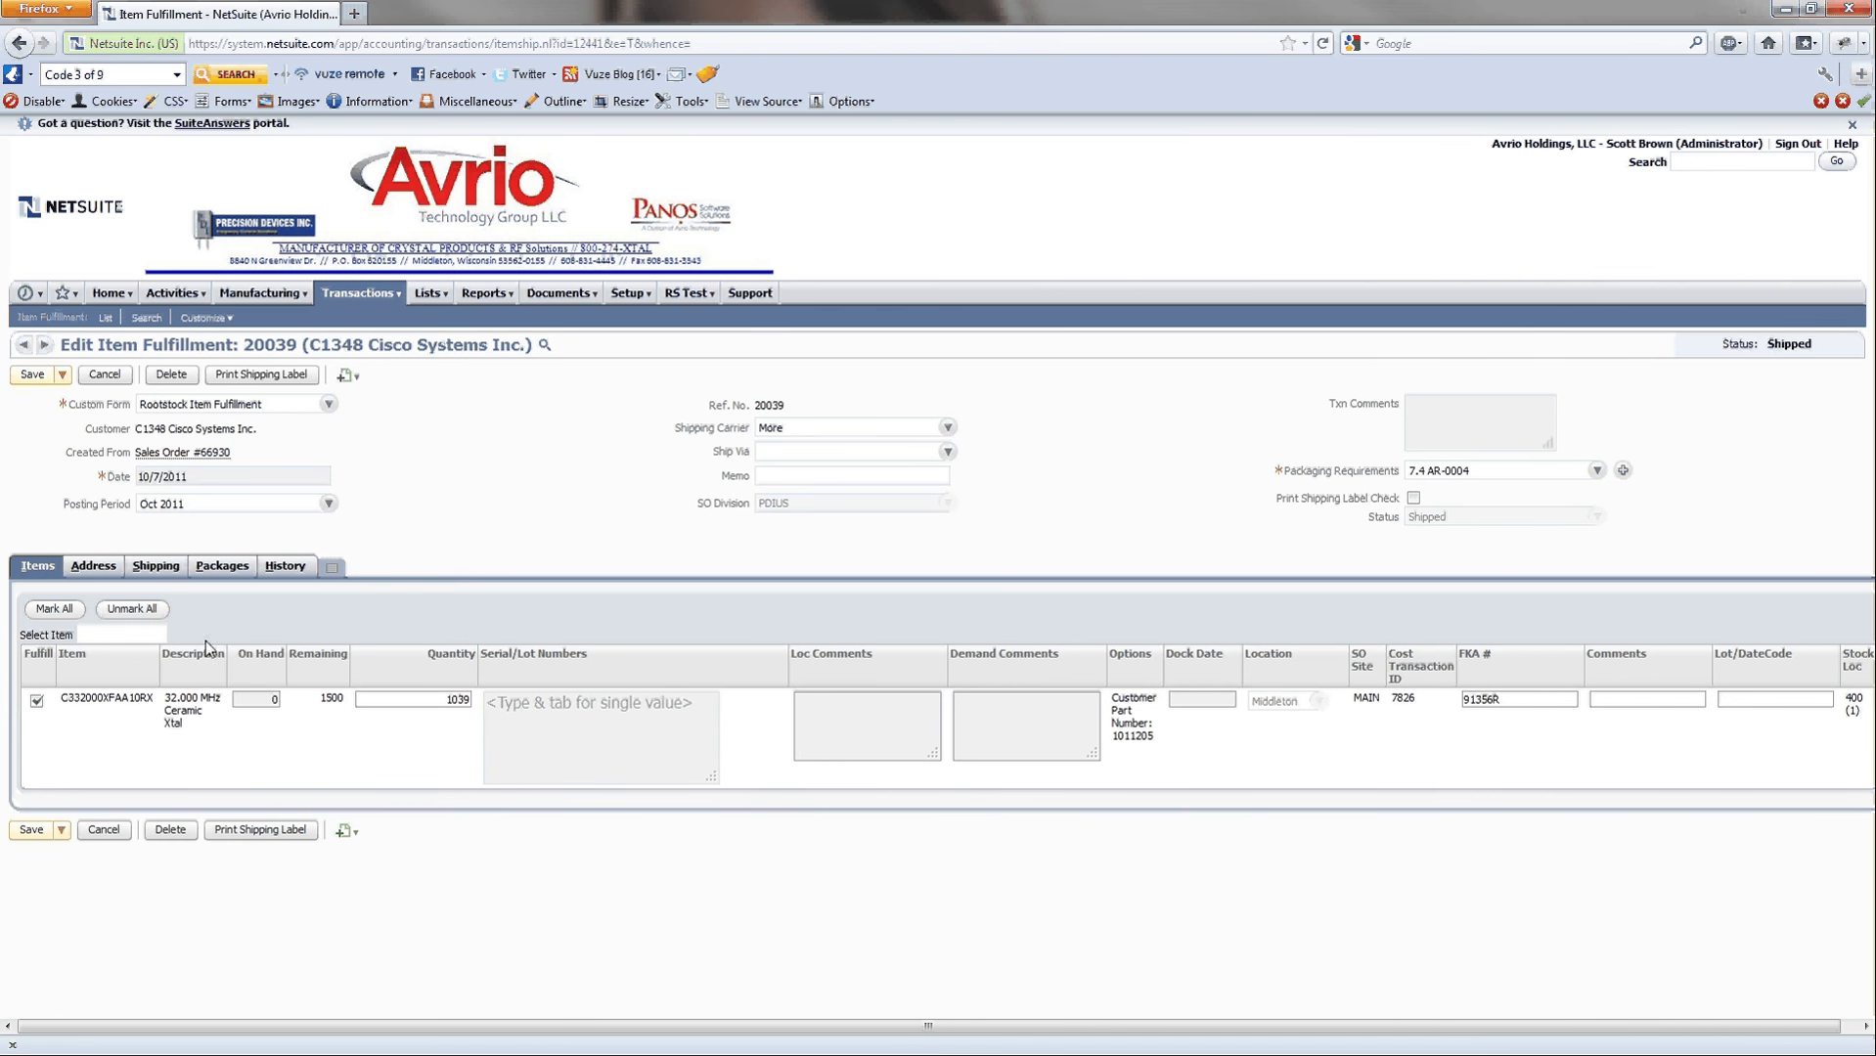
- Review fulfillment 20039's Address, Shipping, Packages and Items subtabs, highlighting customer C1348 Cisco Systems Inc
left_click(92, 565)
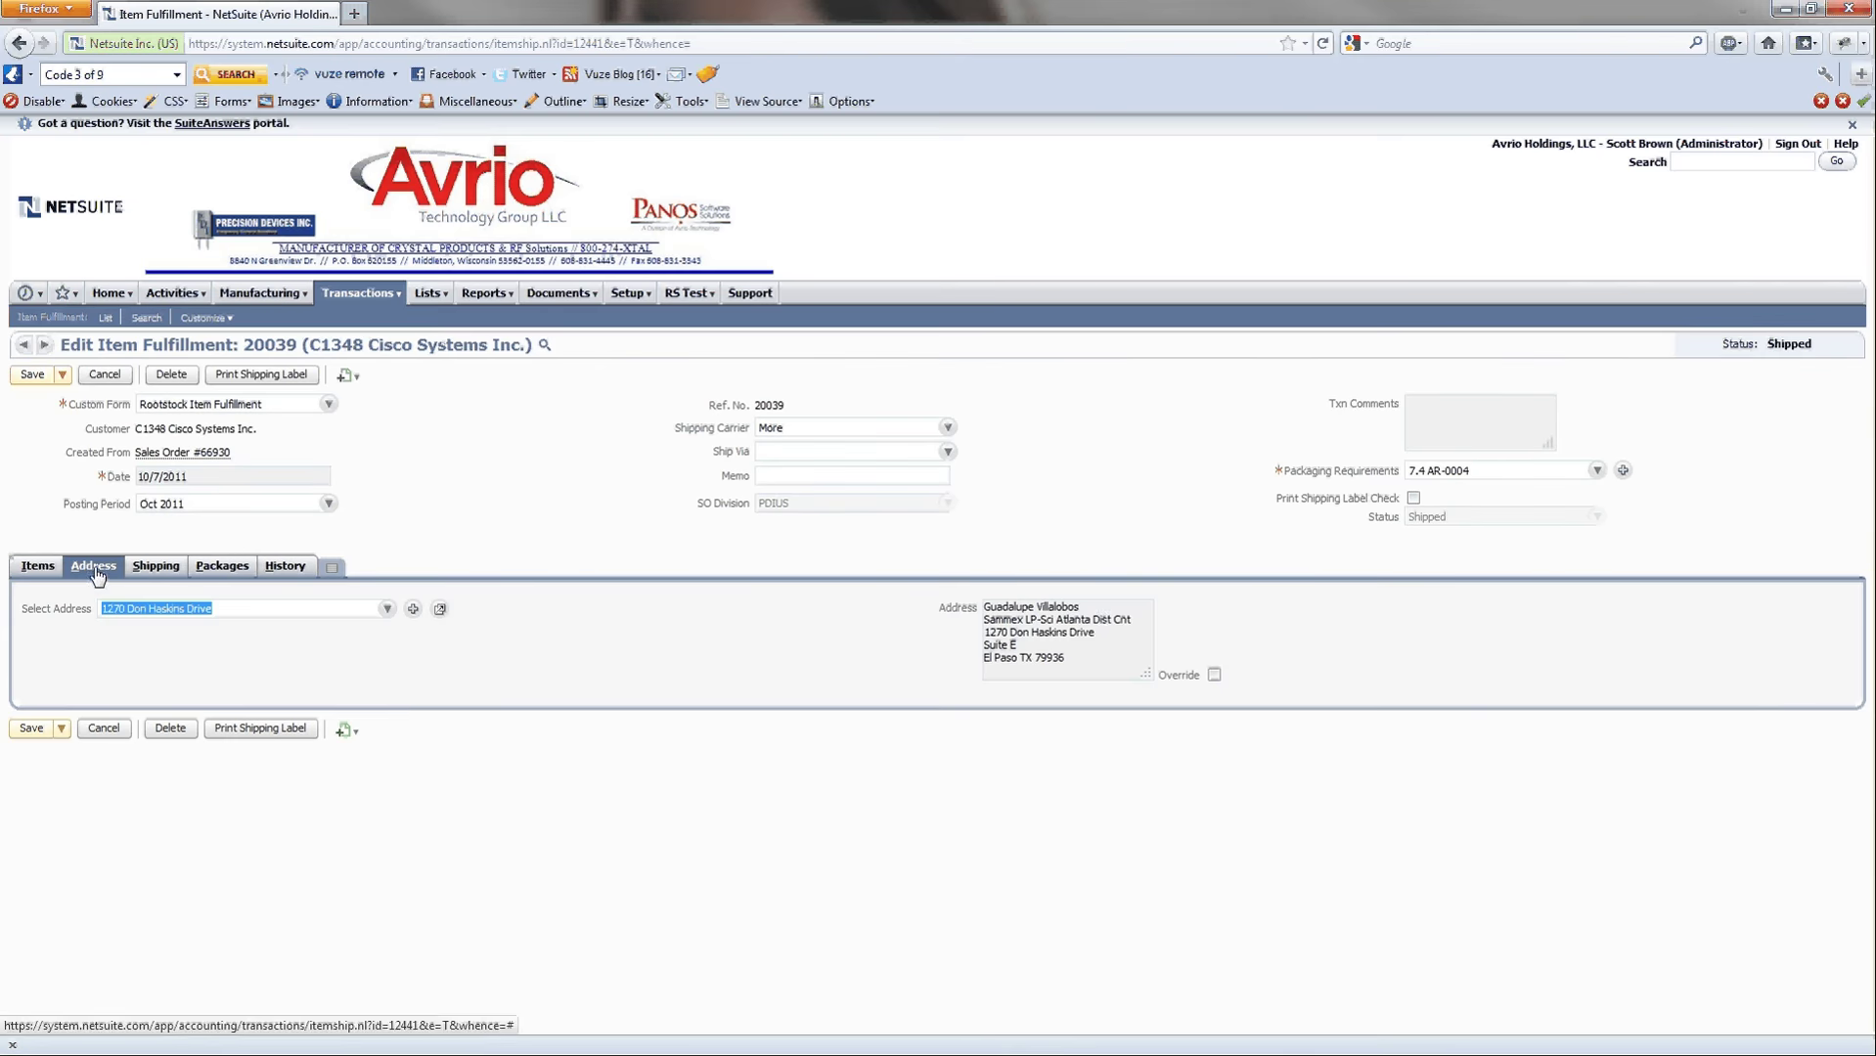
left_click(178, 569)
left_click(223, 567)
left_click(212, 649)
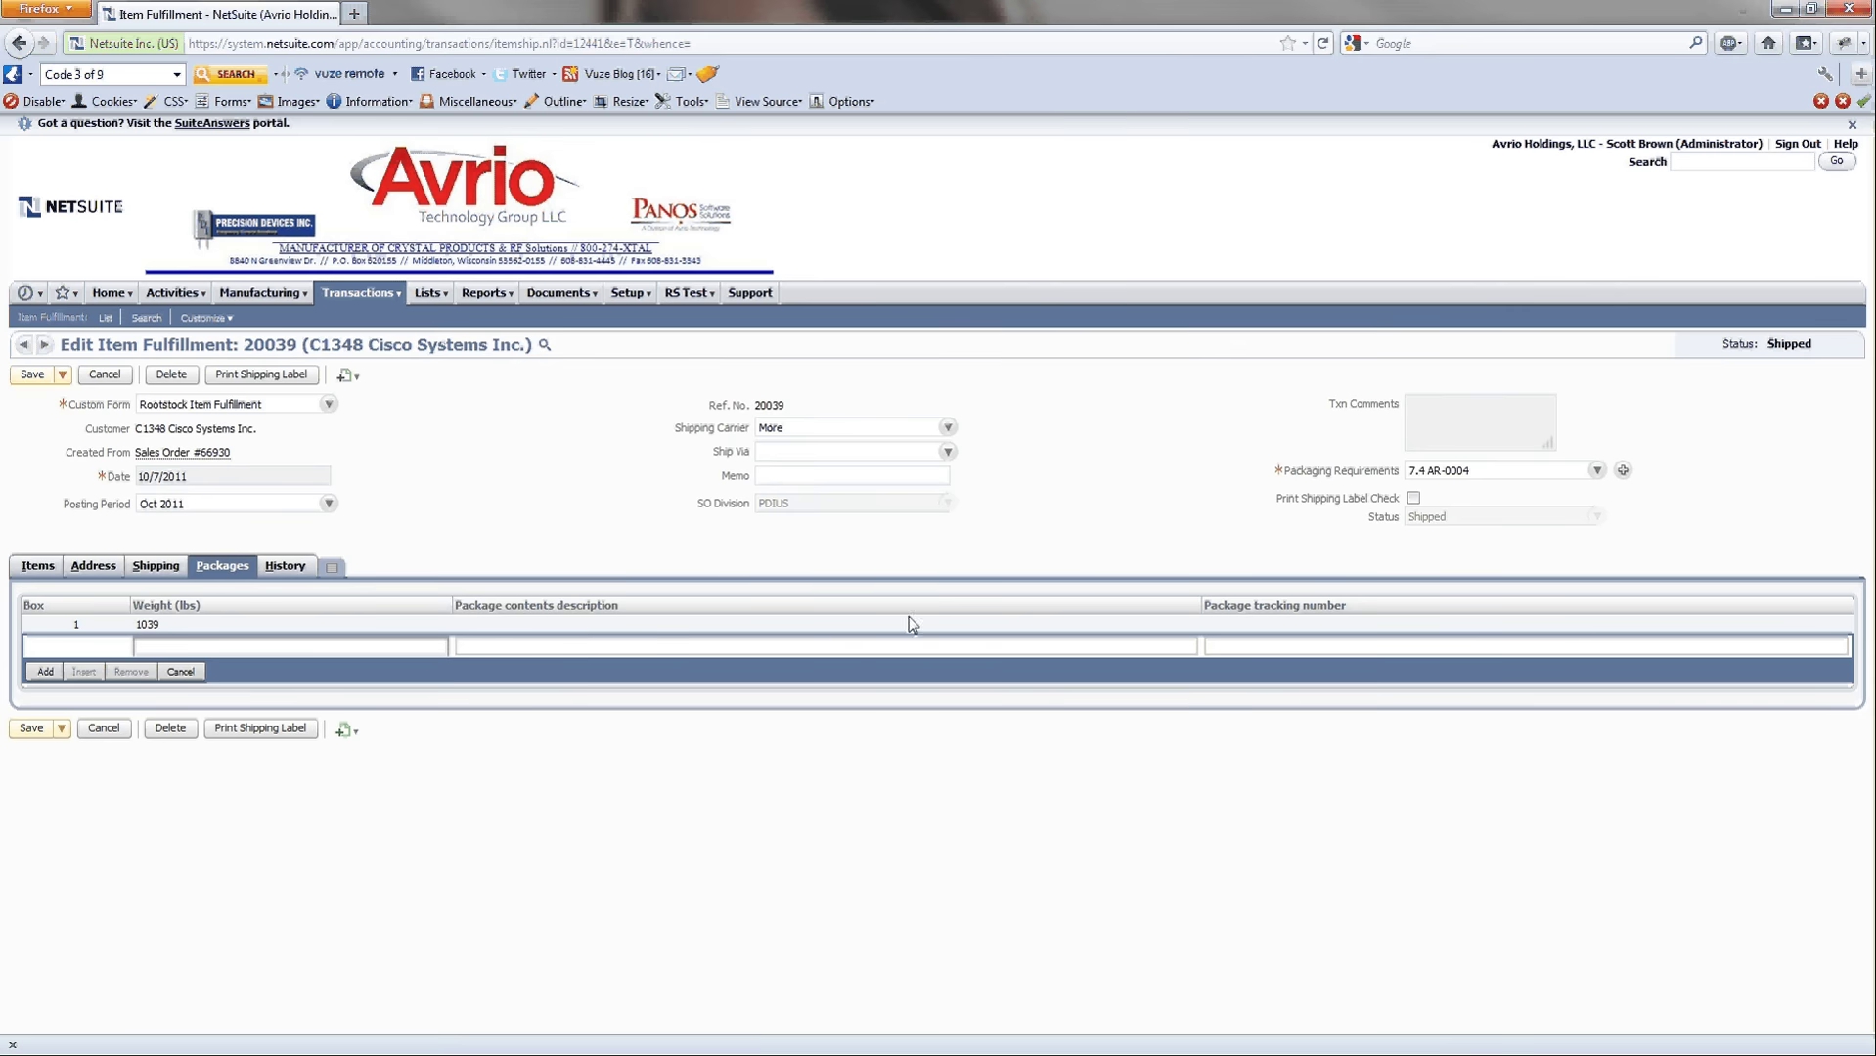
left_click(35, 567)
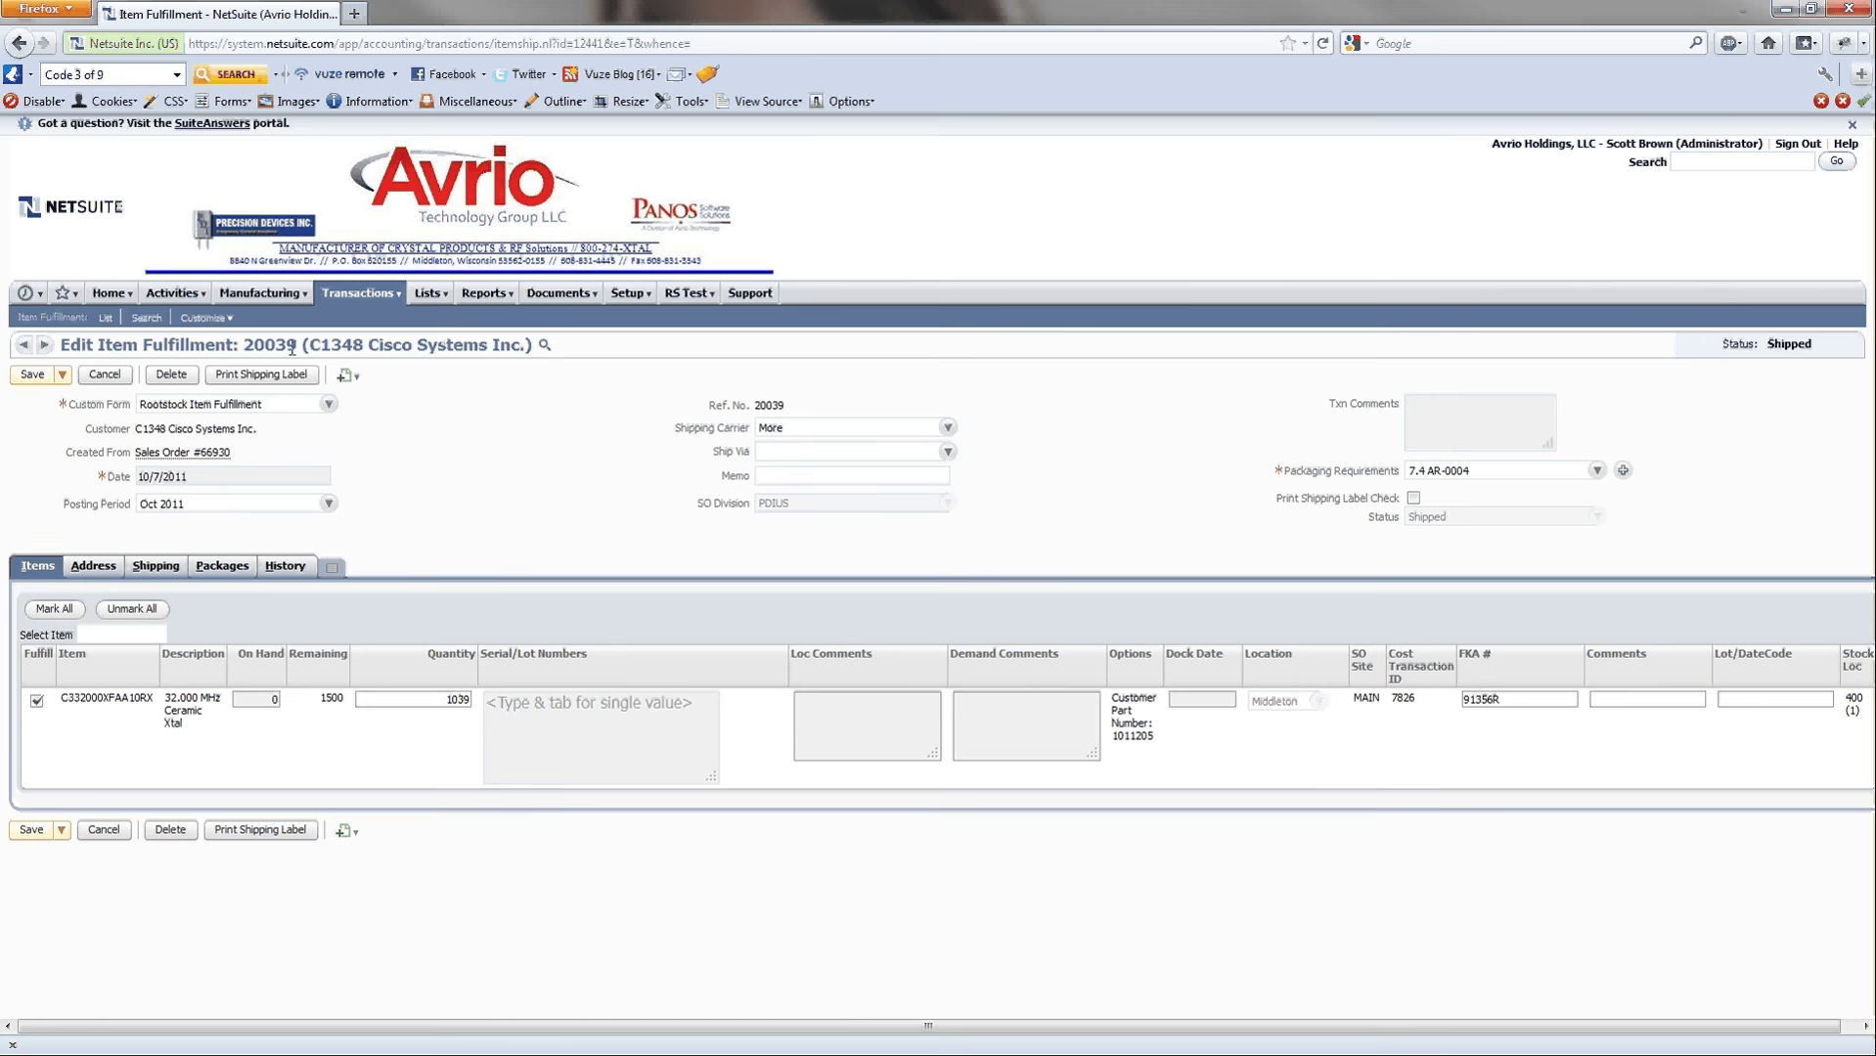
left_click_drag(313, 350, 107, 74)
- Generate fulfillment 20039's shipping labels and highlight the From/To addresses and Purchase Order details
left_click(267, 377)
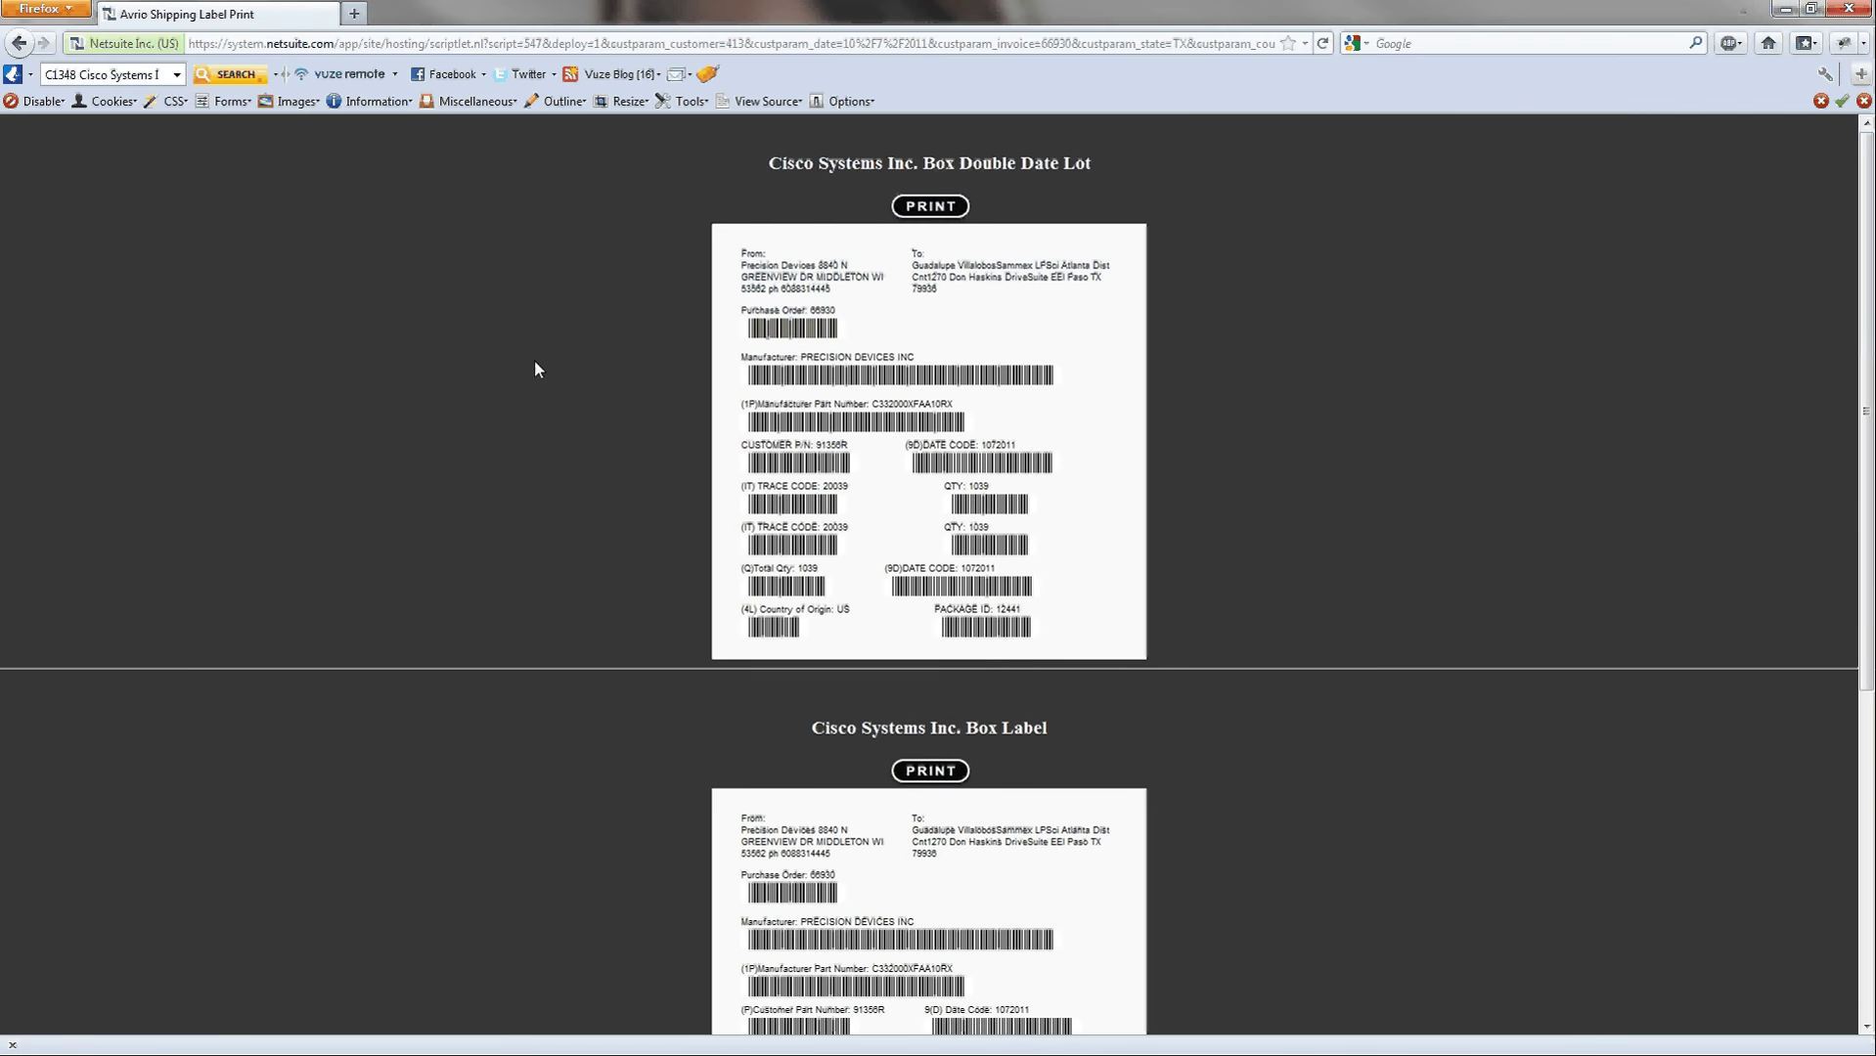
scroll(535, 364, "down", 5)
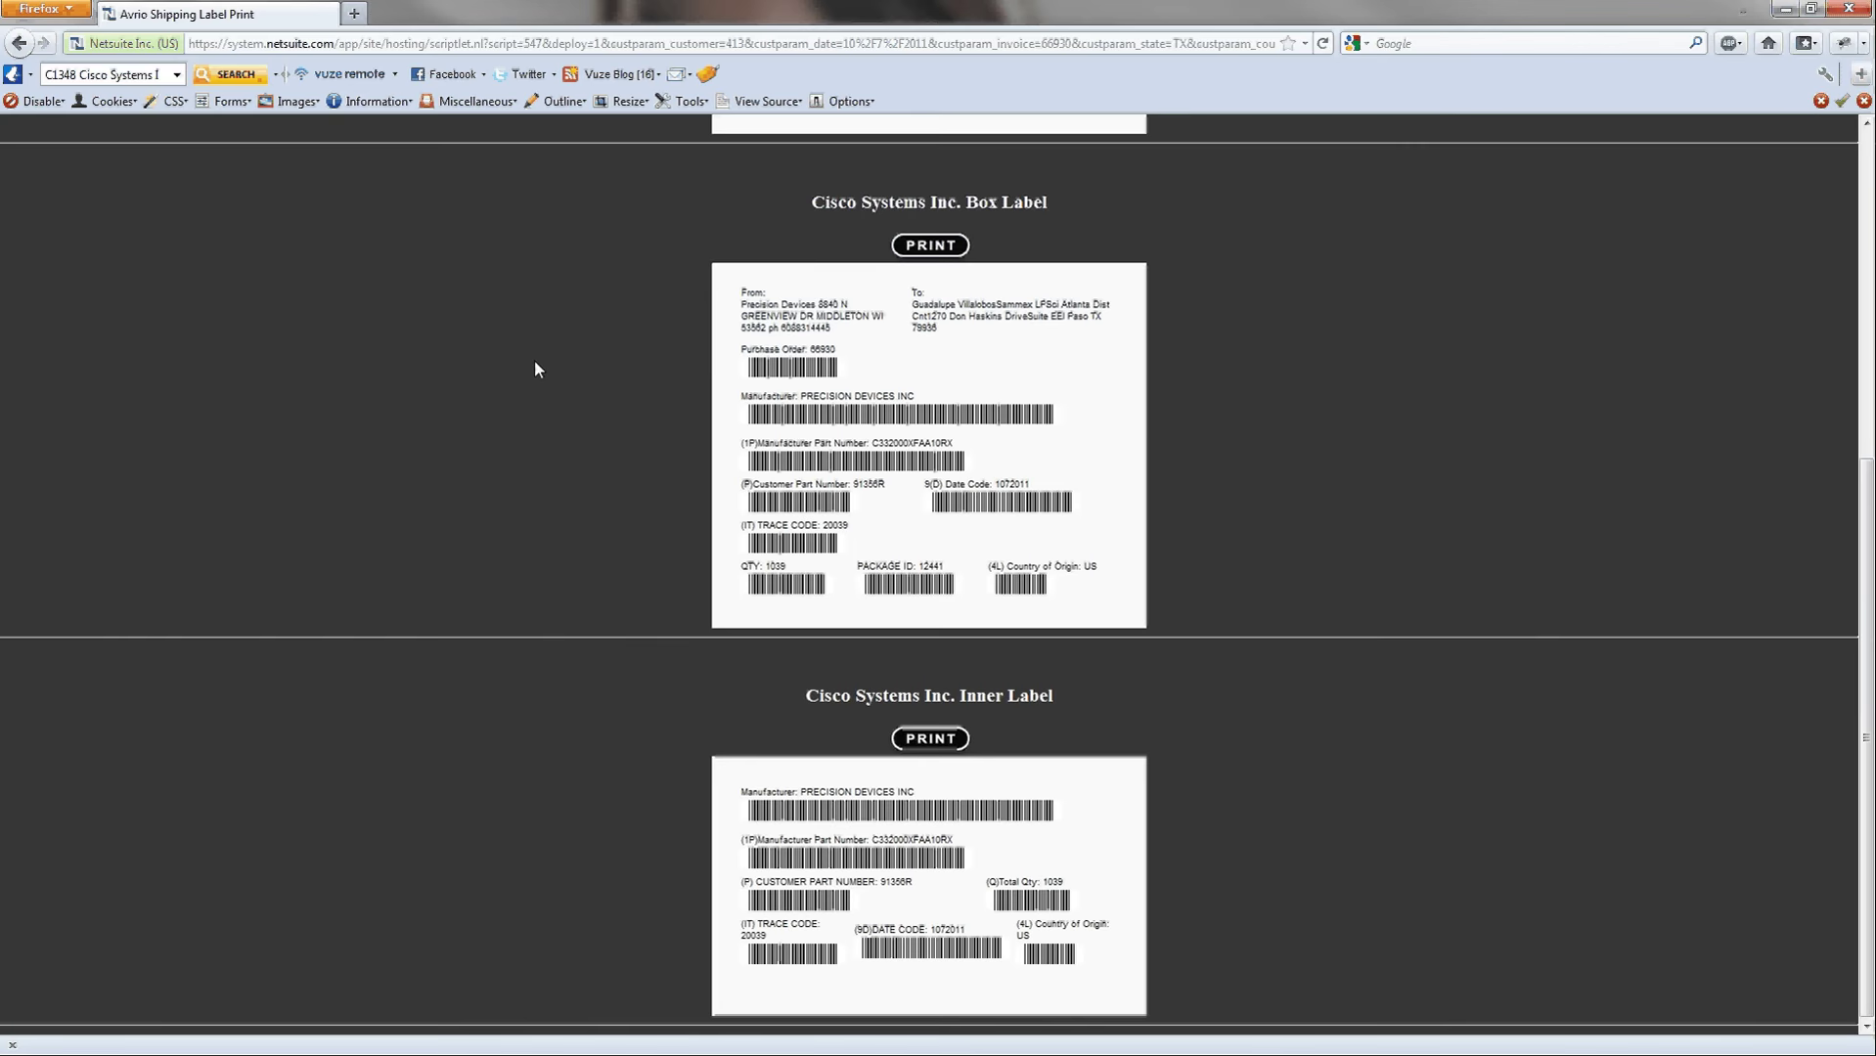
scroll(535, 362, "up", 5)
scroll(535, 362, "down", 5)
scroll(537, 369, "up", 4)
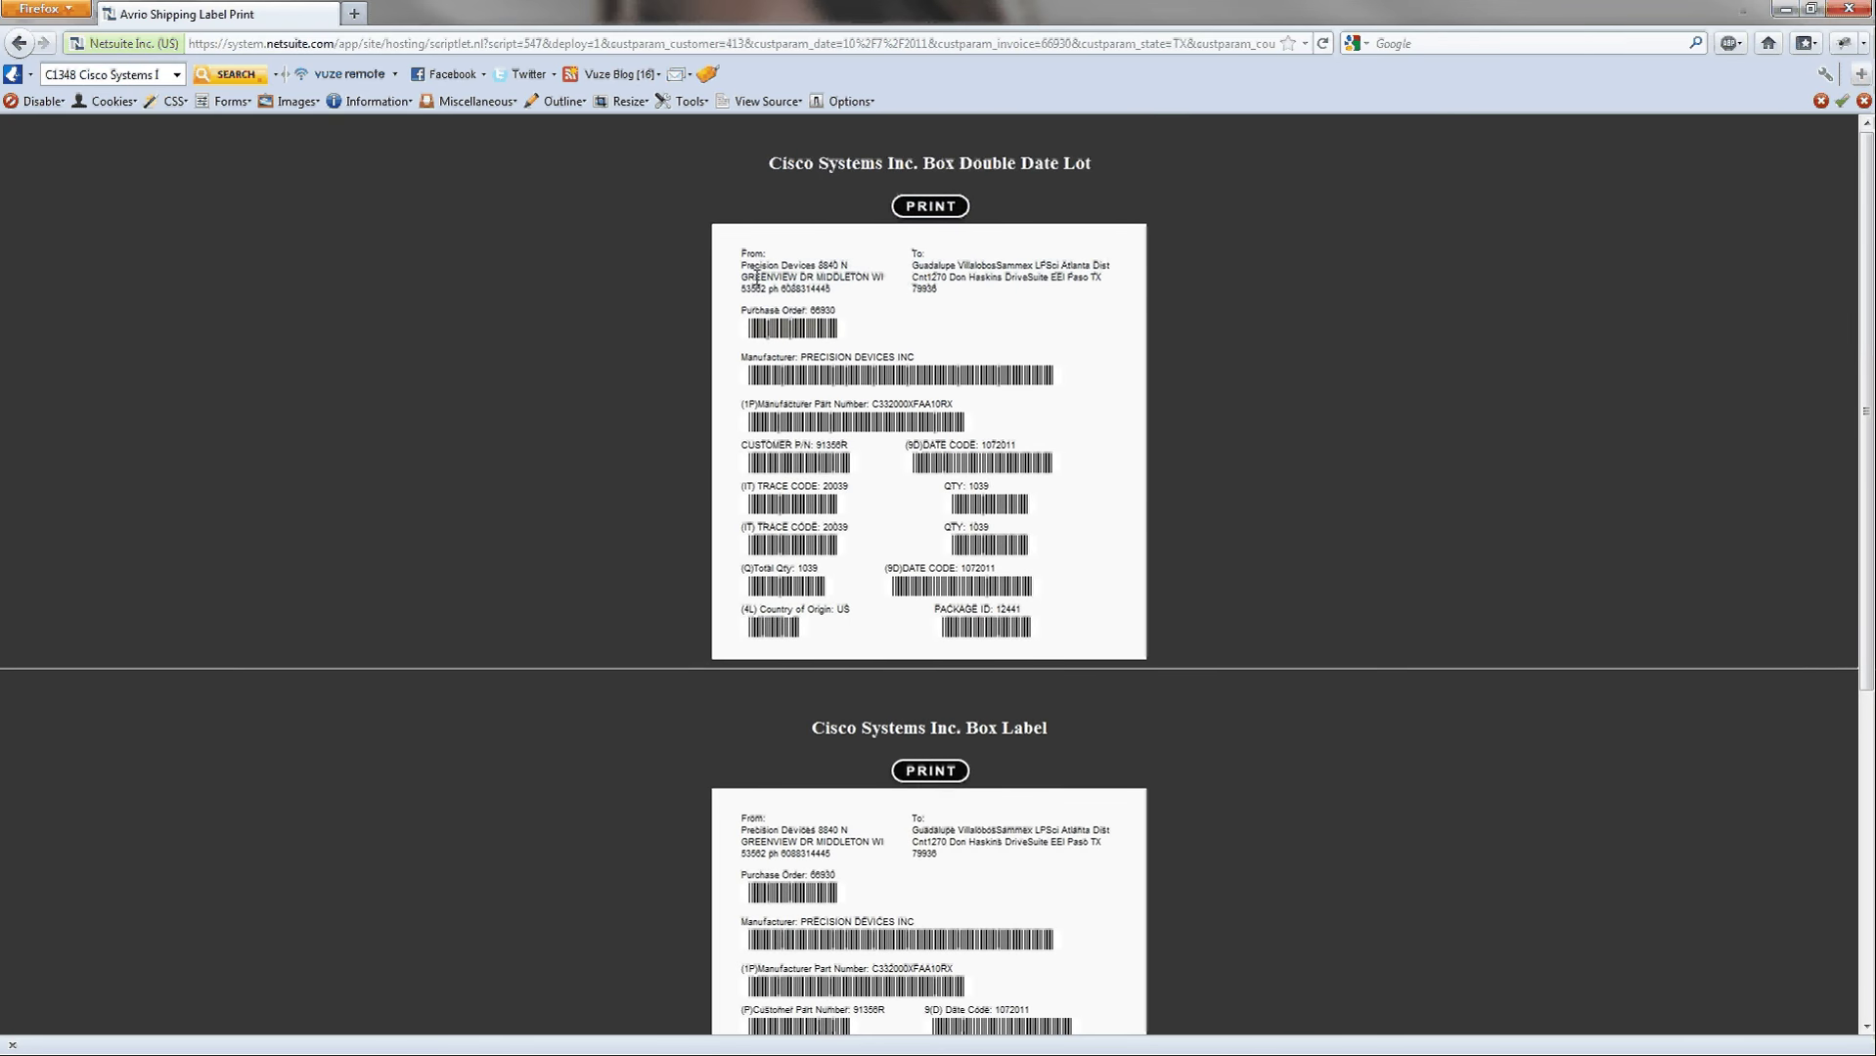
left_click_drag(726, 258, 964, 295)
left_click(845, 306)
left_click_drag(736, 318, 1029, 648)
left_click(1196, 614)
- Scroll through the generated labels and print the Box Double Date Lot label
scroll(476, 690, "down", 3)
scroll(475, 701, "down", 2)
scroll(476, 700, "up", 5)
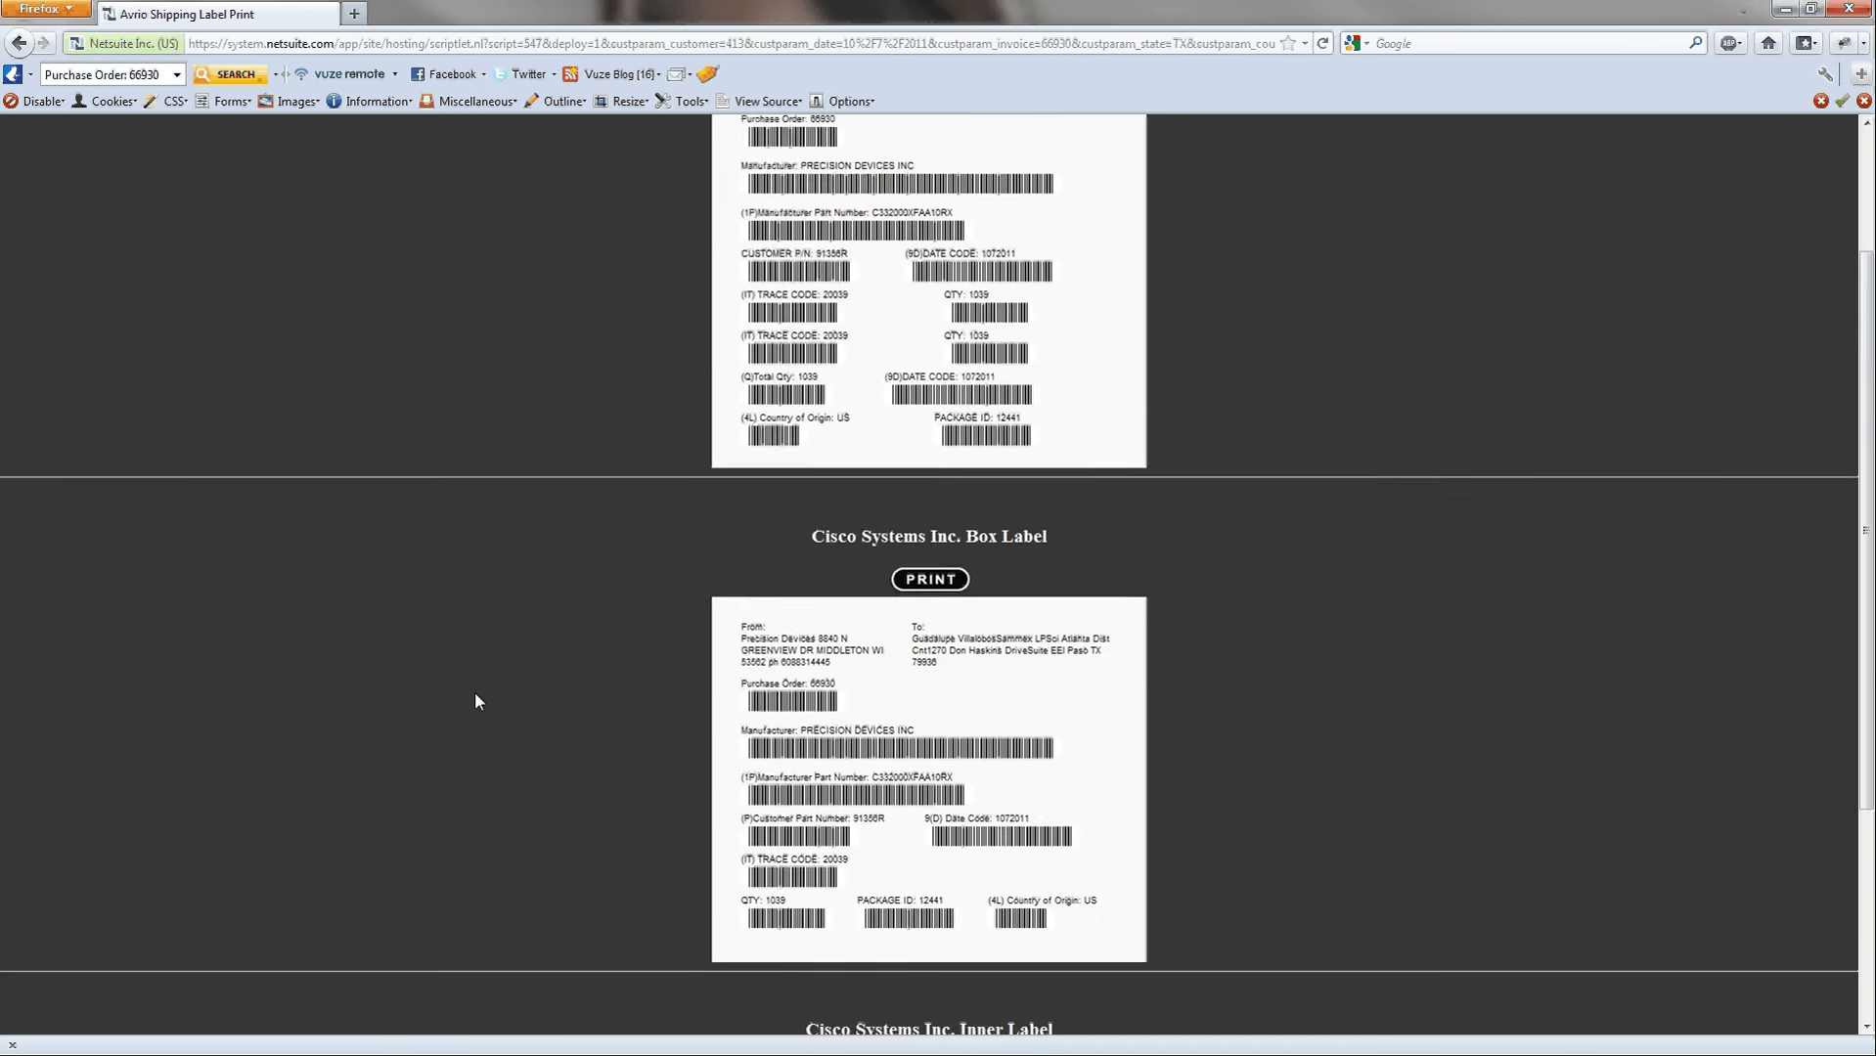
scroll(740, 861, "down", 5)
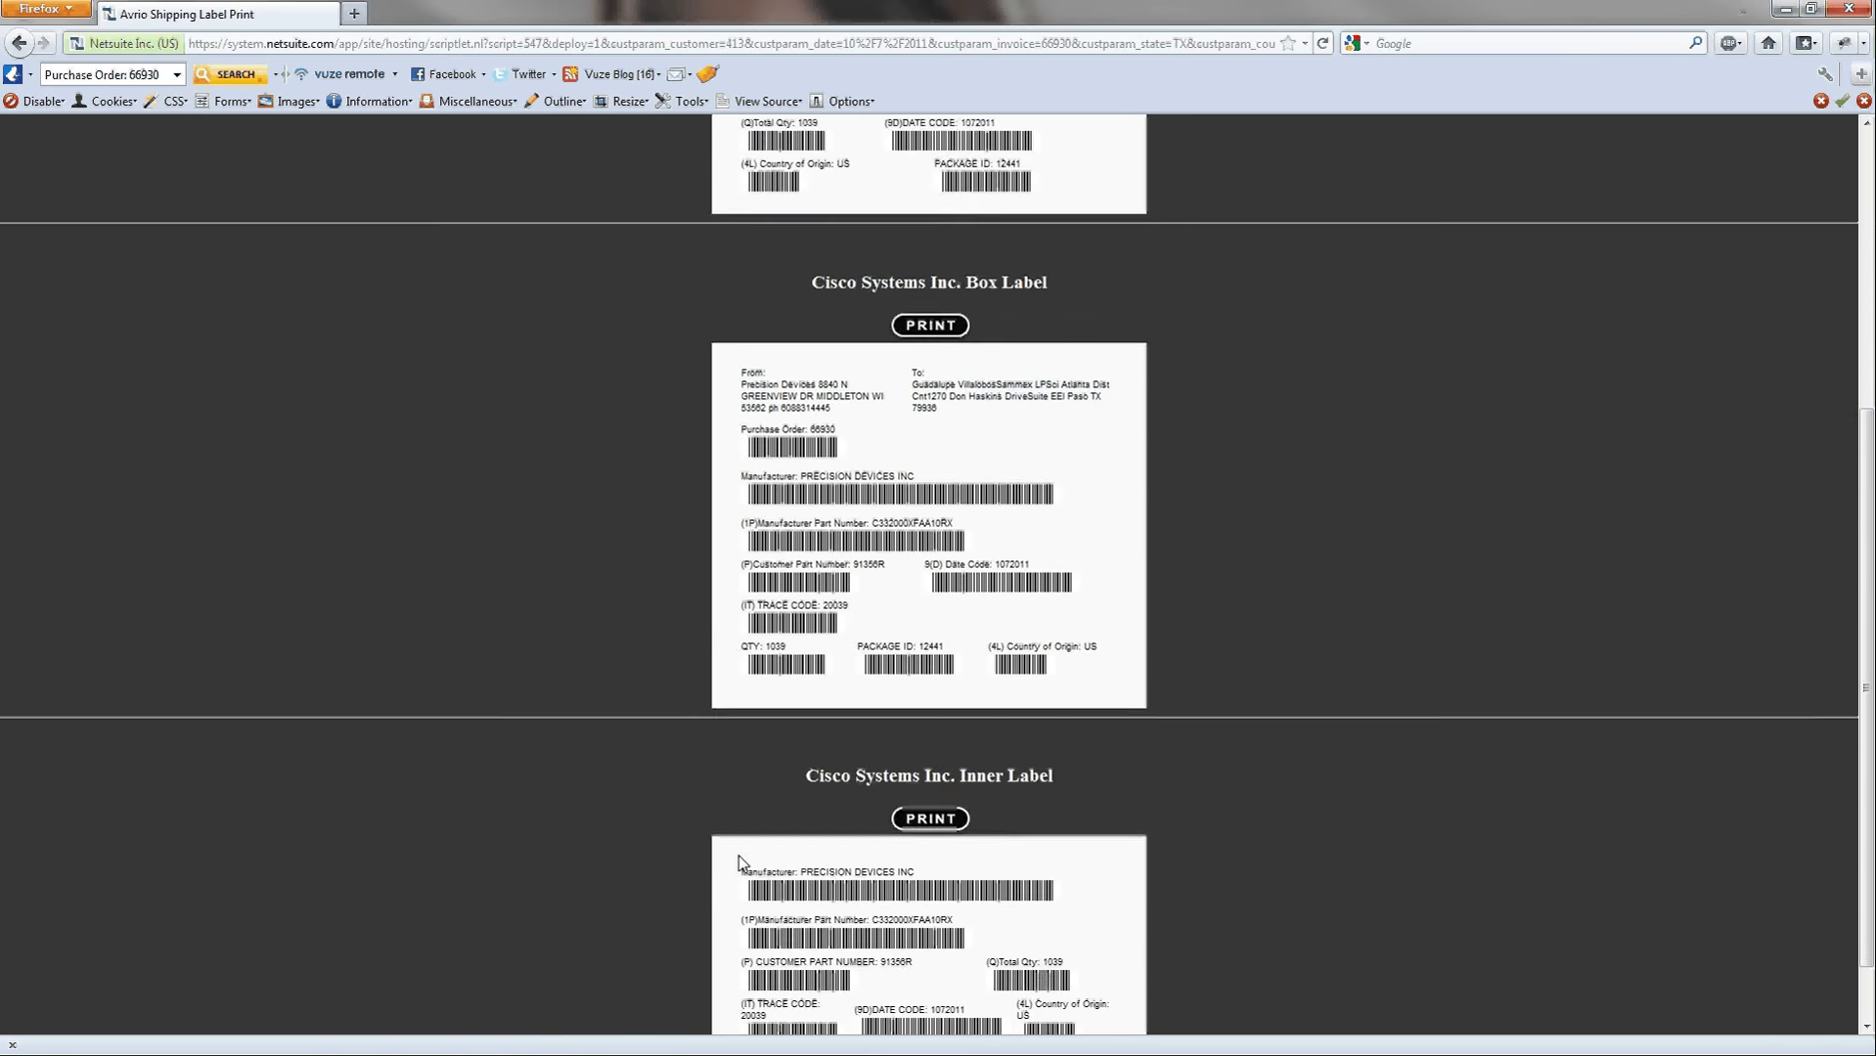
scroll(741, 861, "up", 3)
scroll(741, 861, "up", 2)
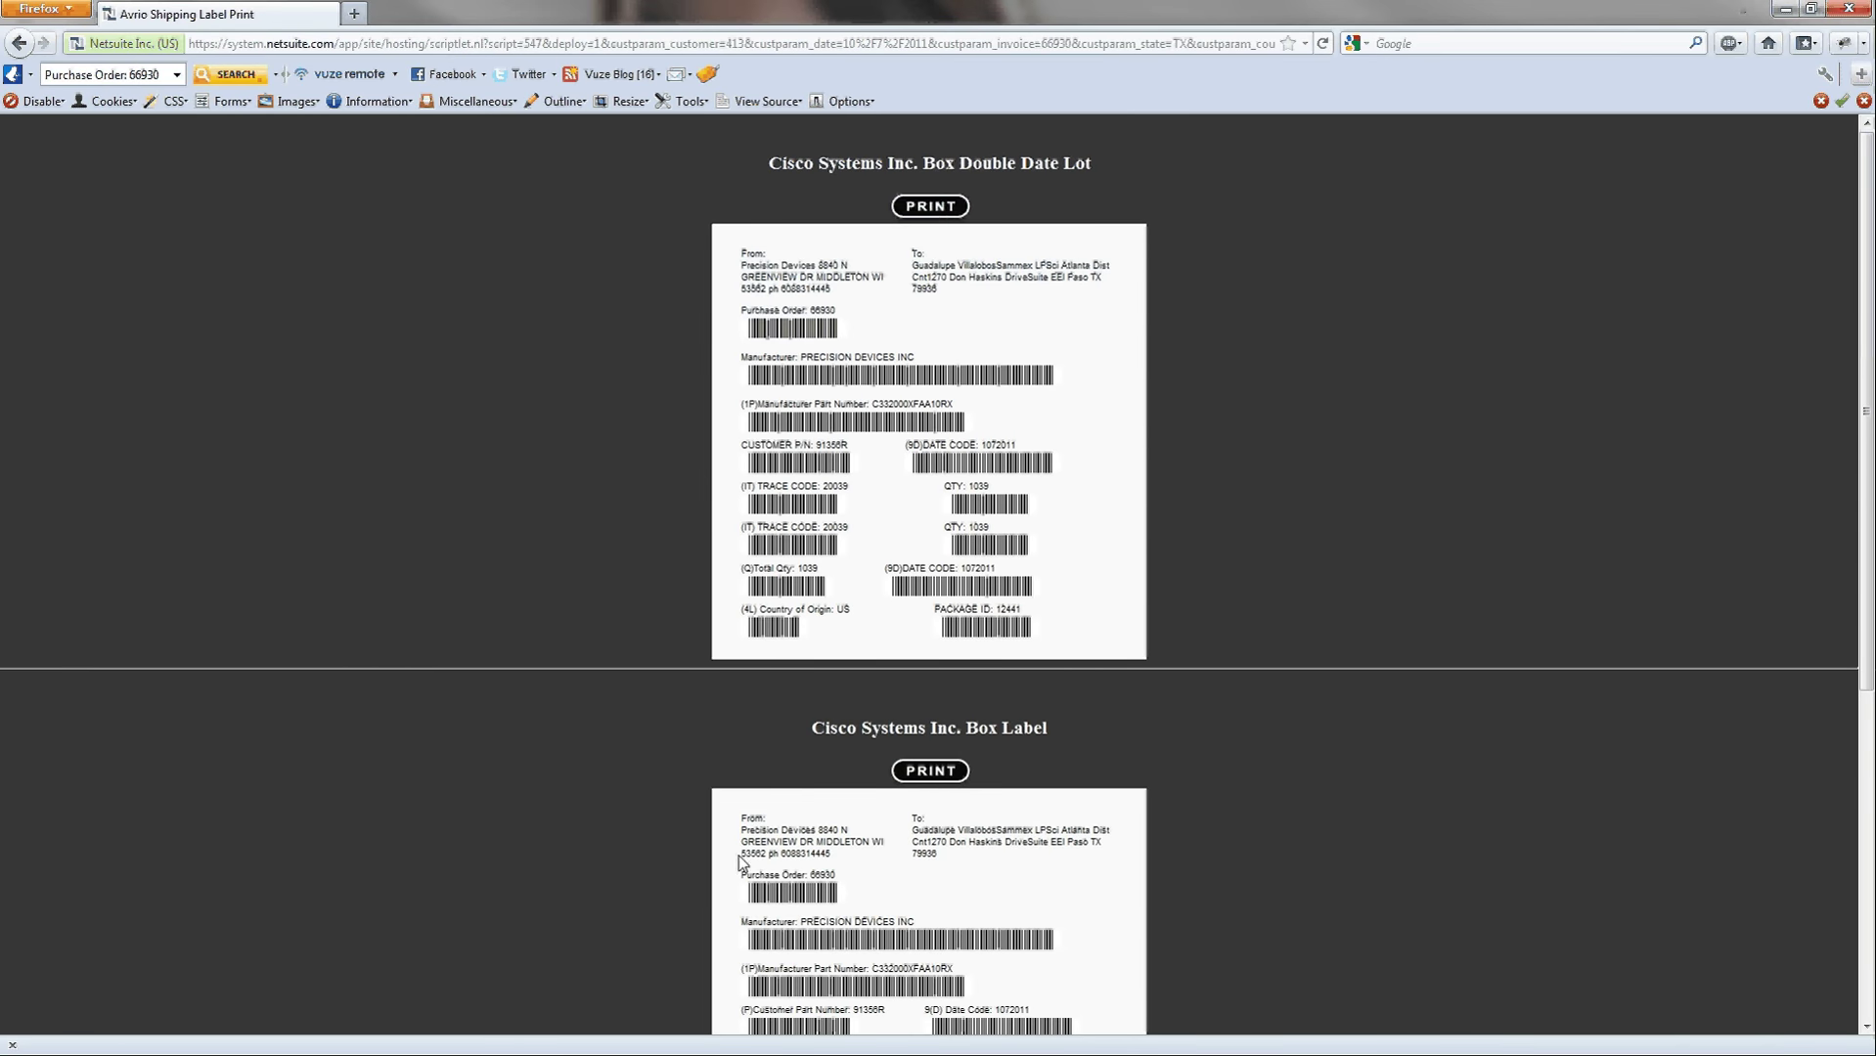
left_click(934, 210)
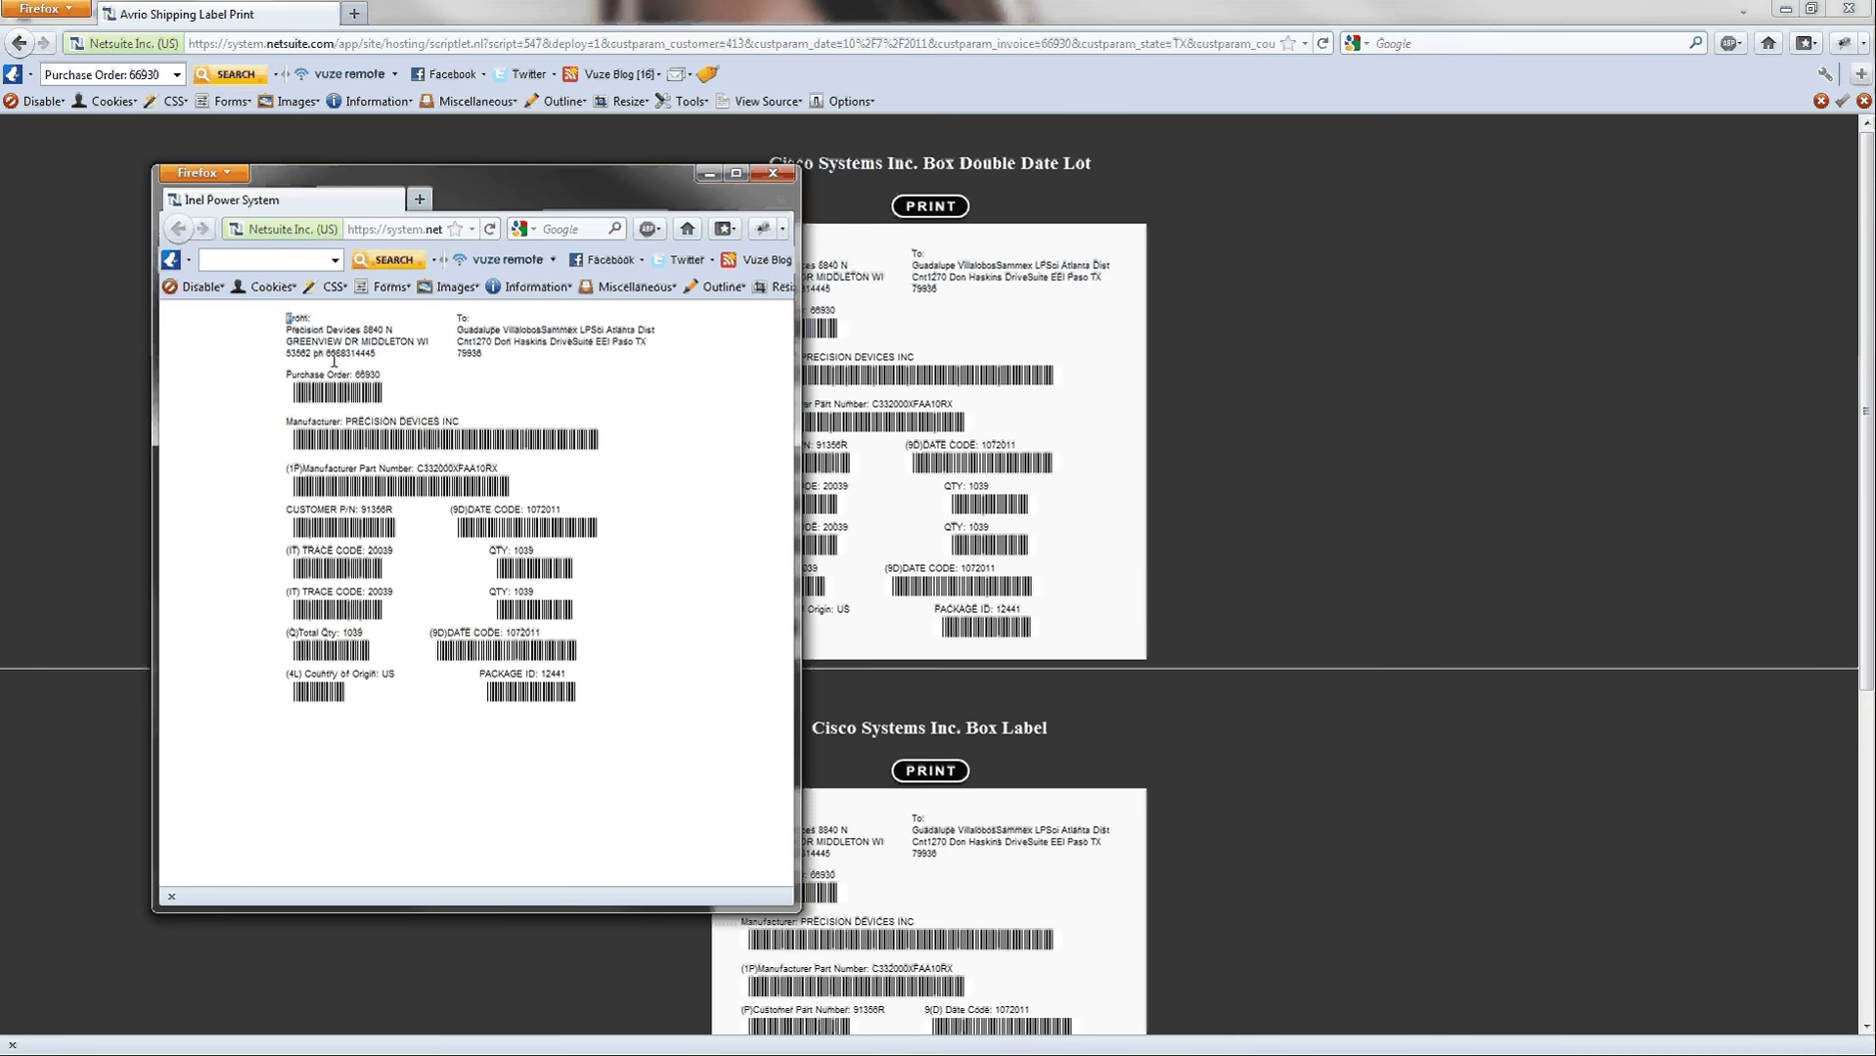
- Highlight the printable Box Double Date Lot label's text several times to inspect it
left_click_drag(285, 314, 565, 722)
left_click(661, 614)
left_click_drag(285, 315, 665, 748)
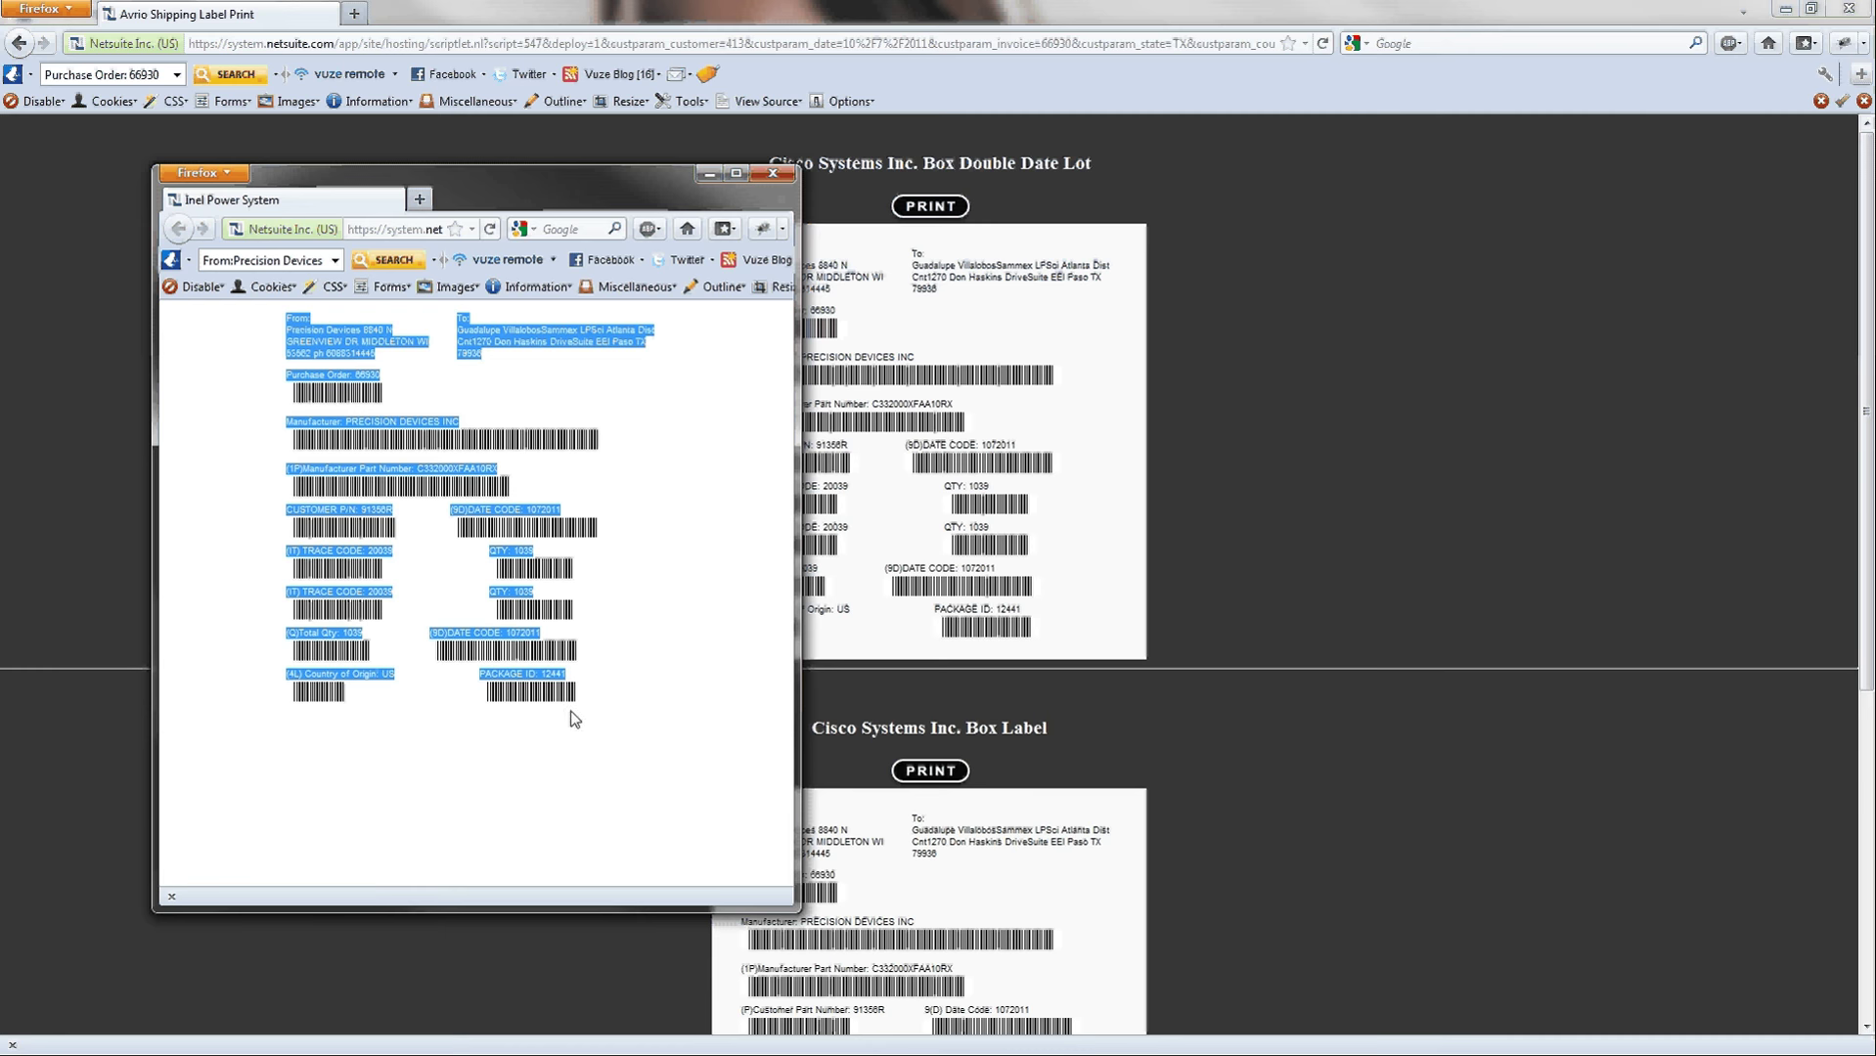
left_click(272, 321)
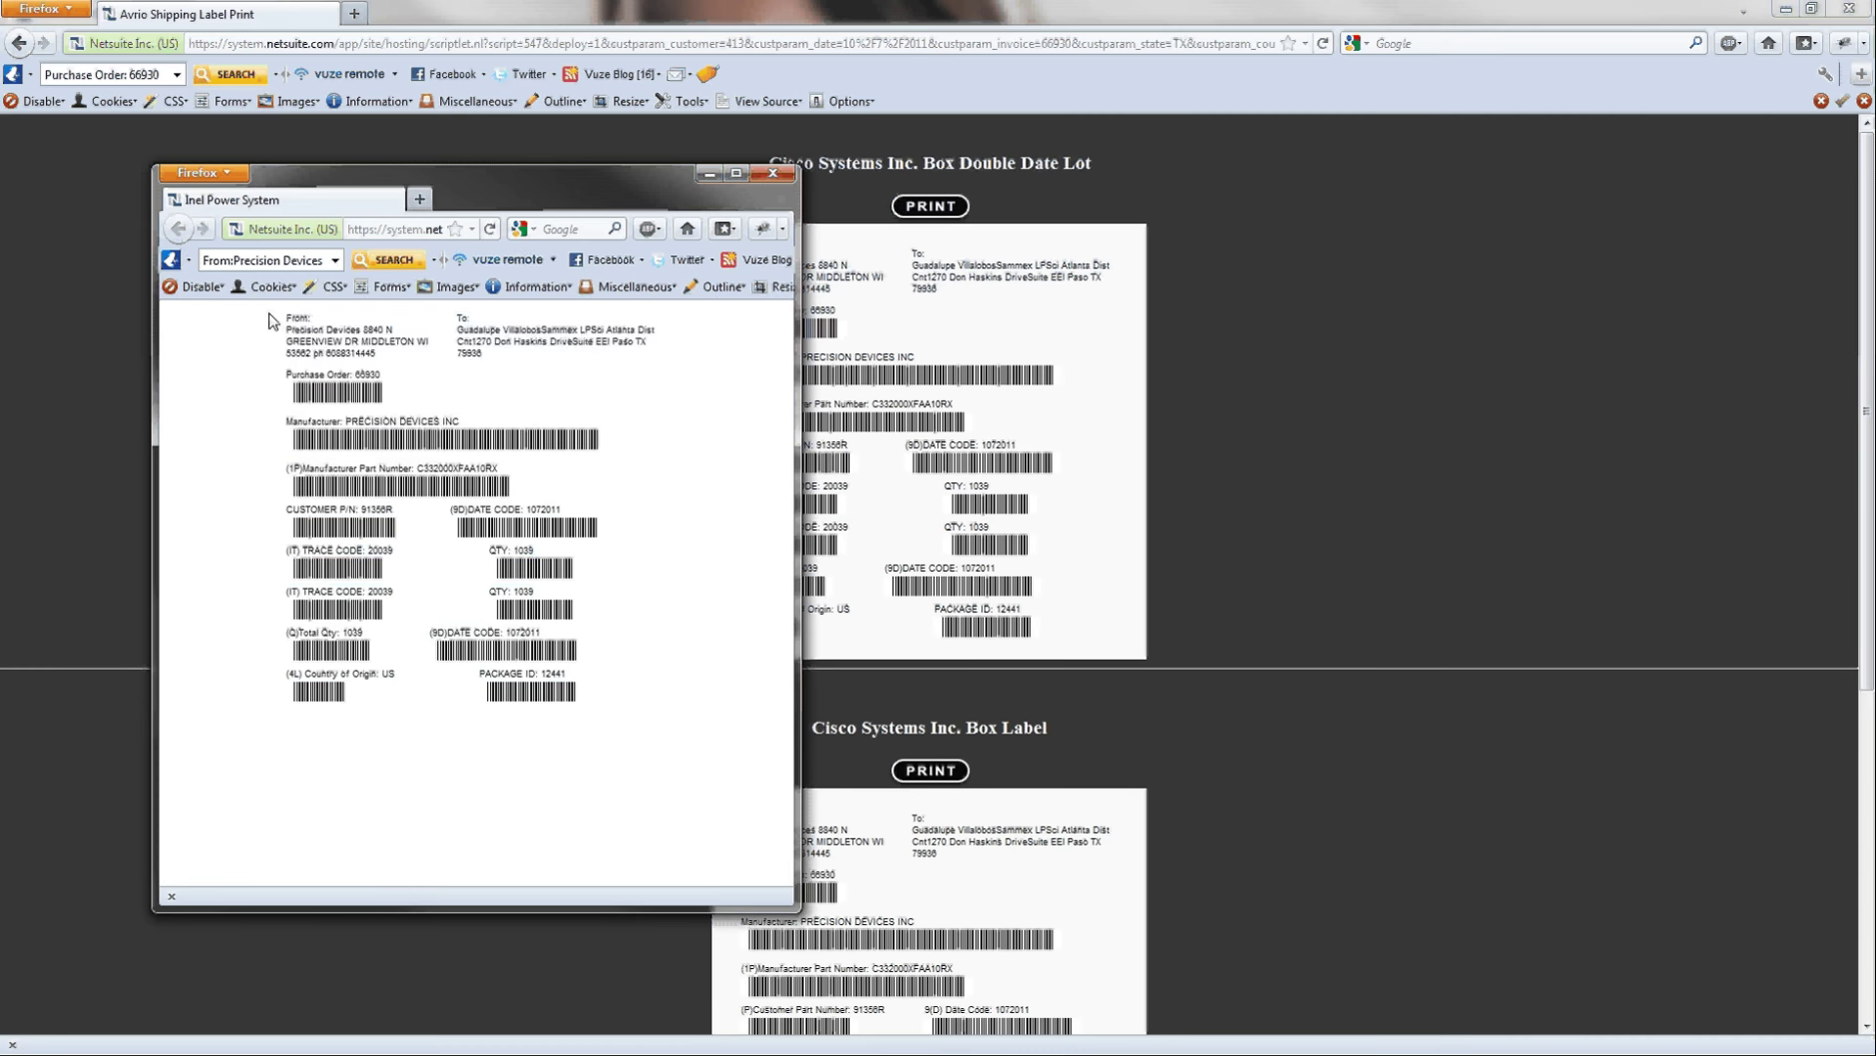
left_click_drag(272, 321, 652, 756)
left_click(418, 393)
- Check the label window's page options, dismiss them, and close the window
right_click(353, 474)
left_click(637, 390)
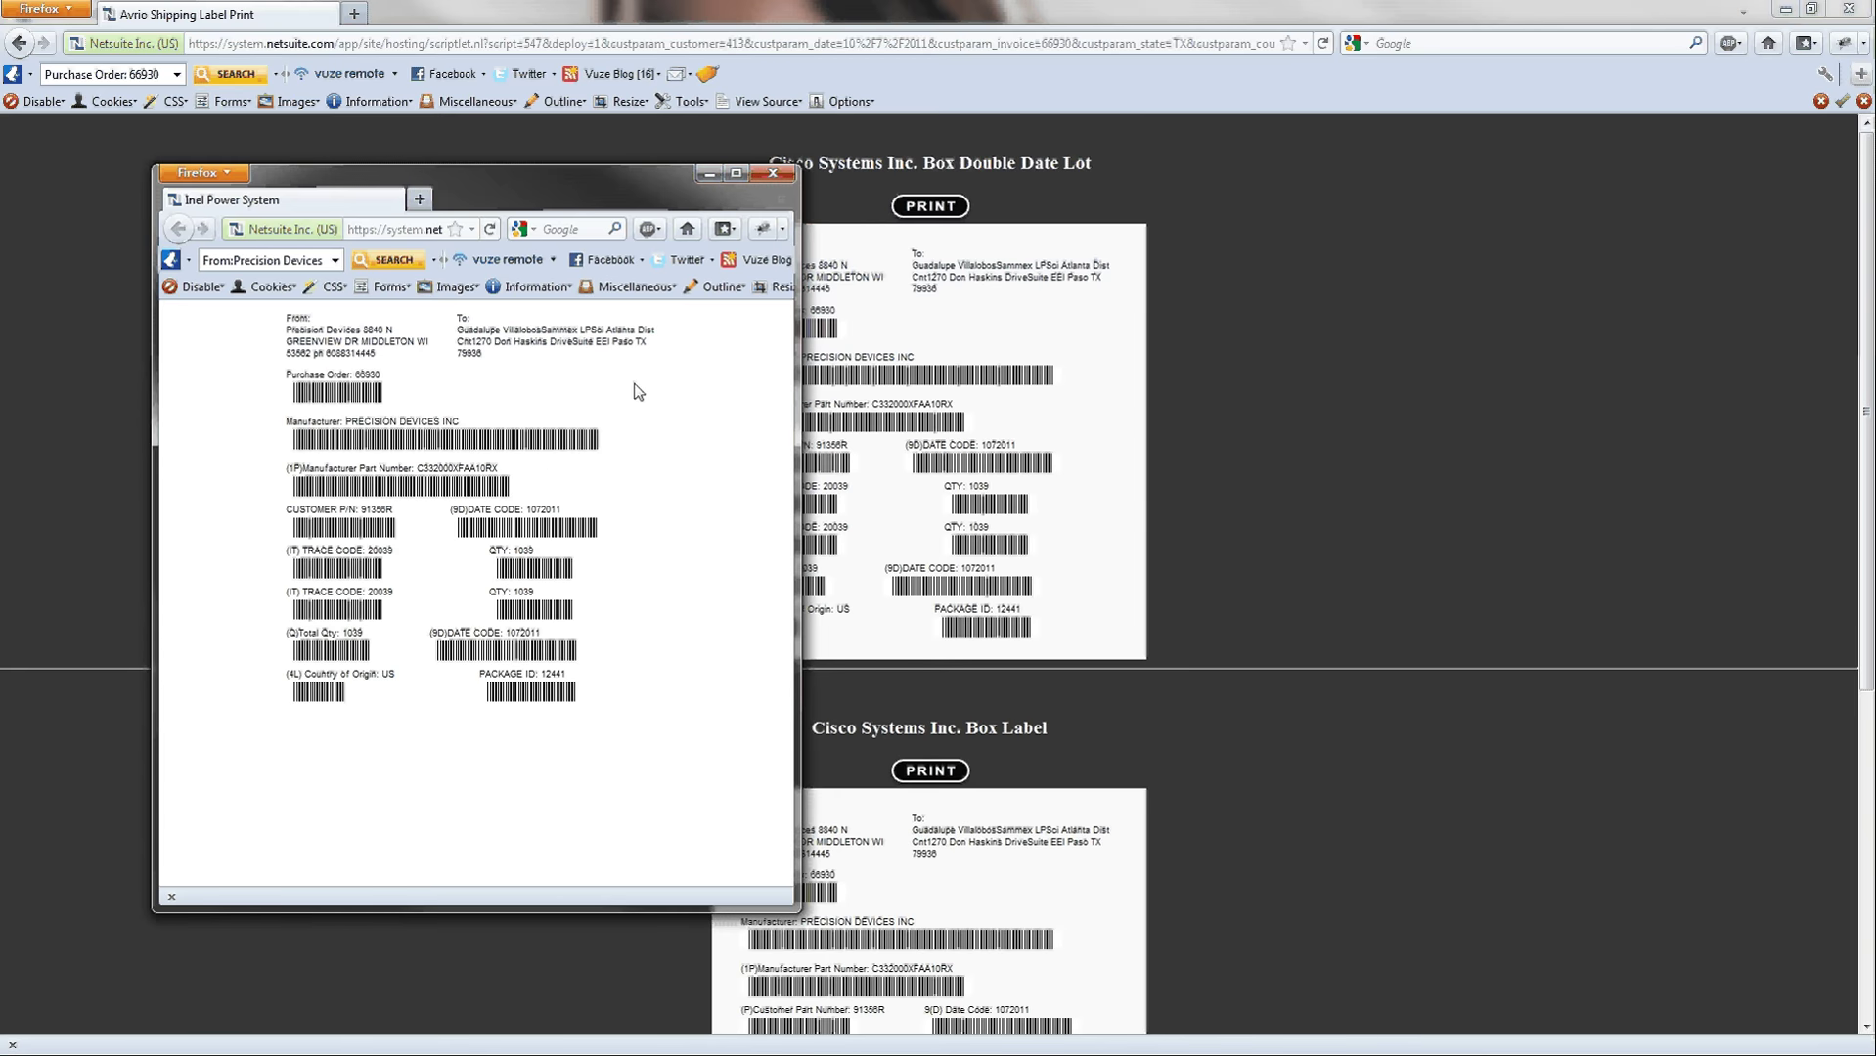
left_click(768, 174)
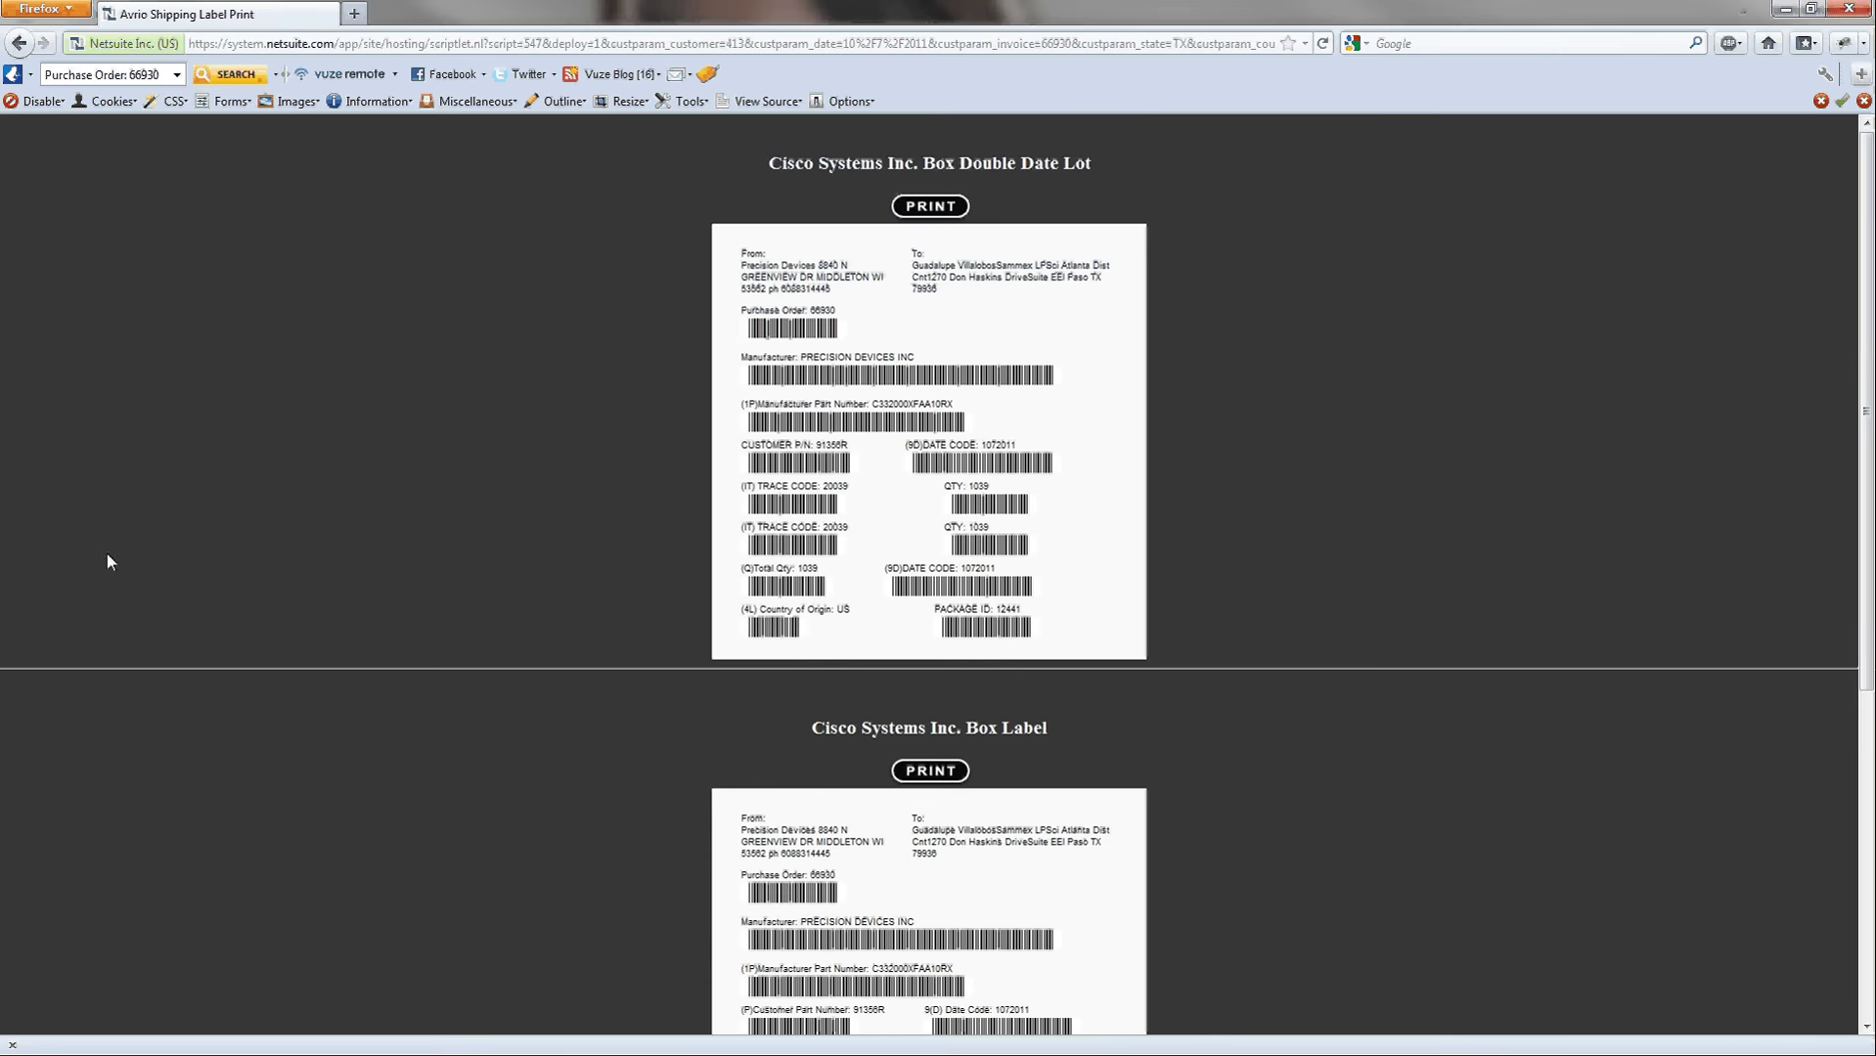
- Scroll down the Avrio Shipping Label Print page to the Cisco Systems Inc. Inner Label below the Box Label
scroll(471, 383, "down", 5)
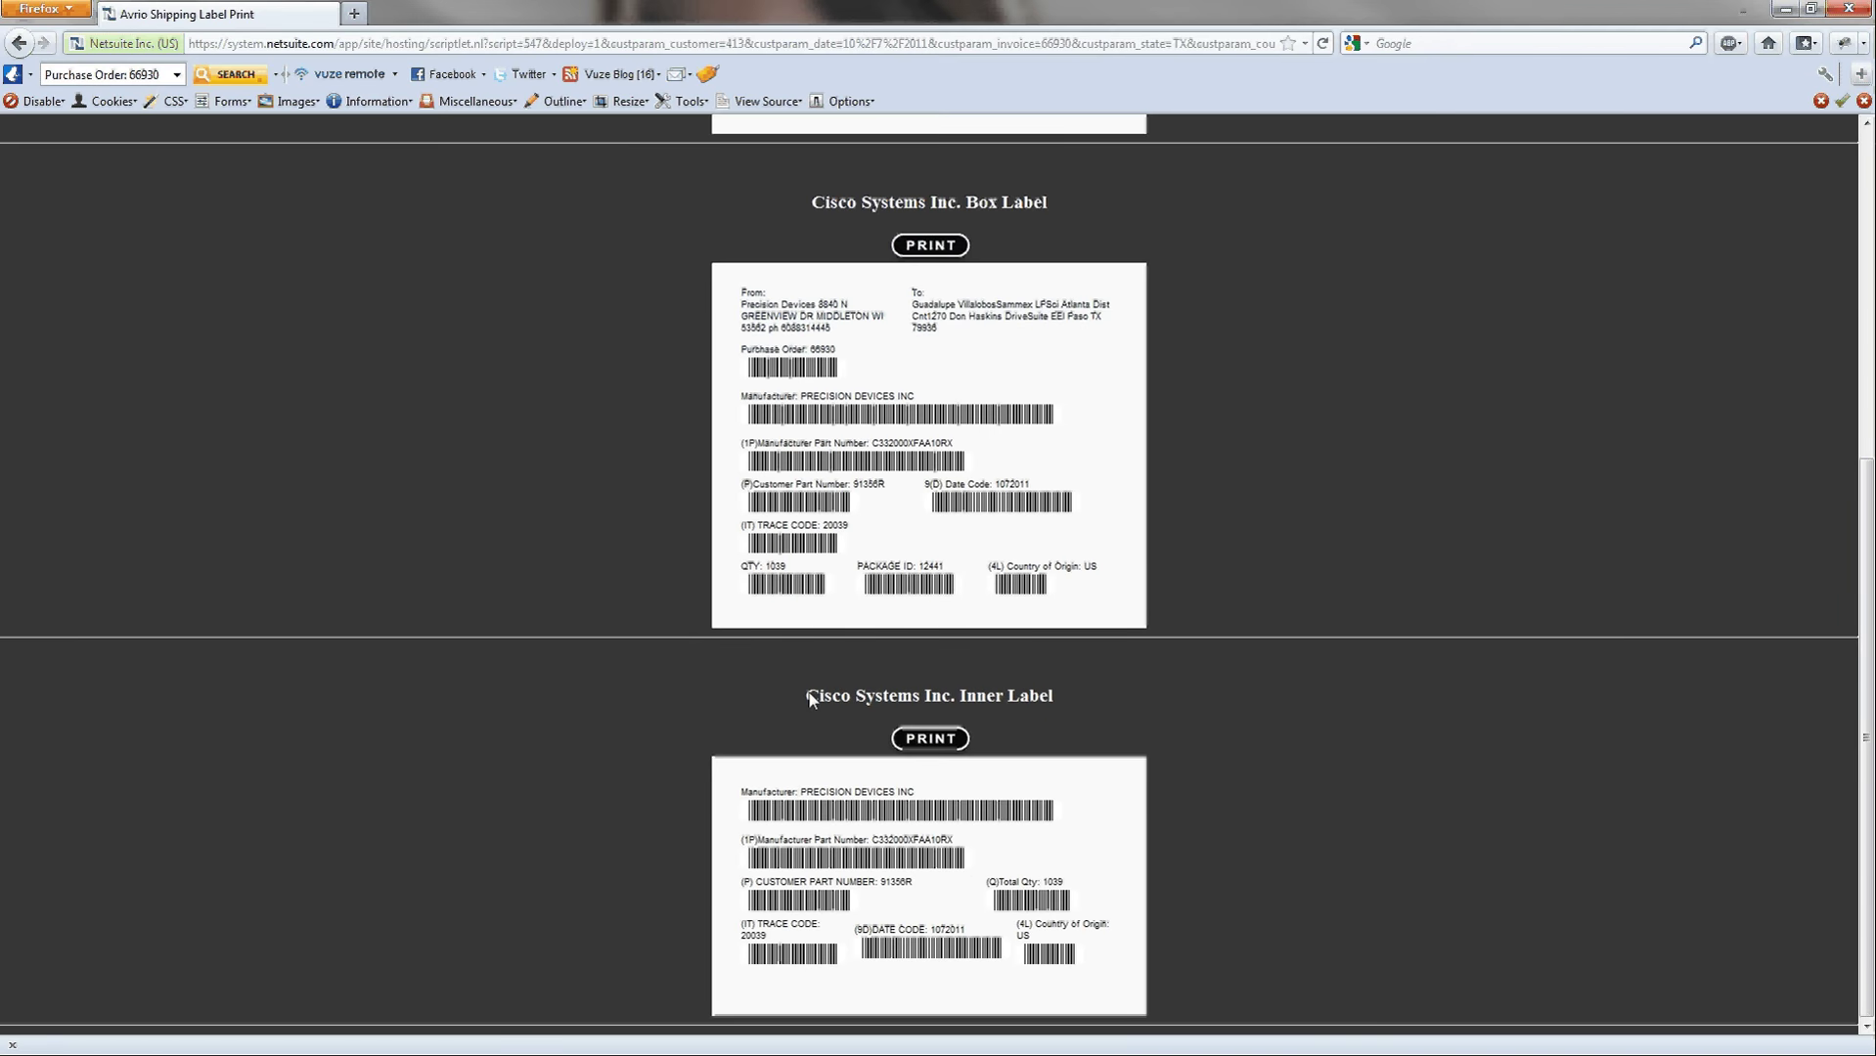